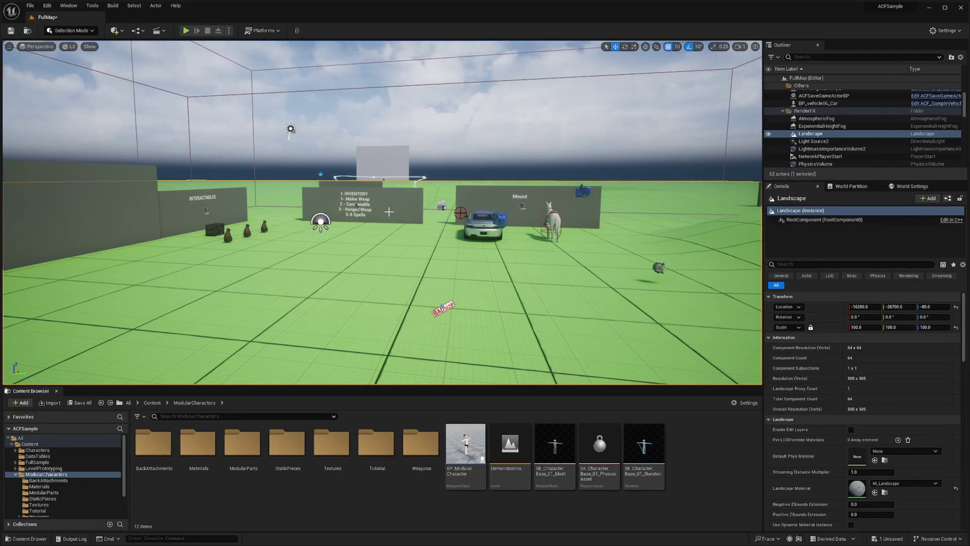
- Create a folder named WeaponTutorial inside ModularCharacters and open it
right_click(289, 501)
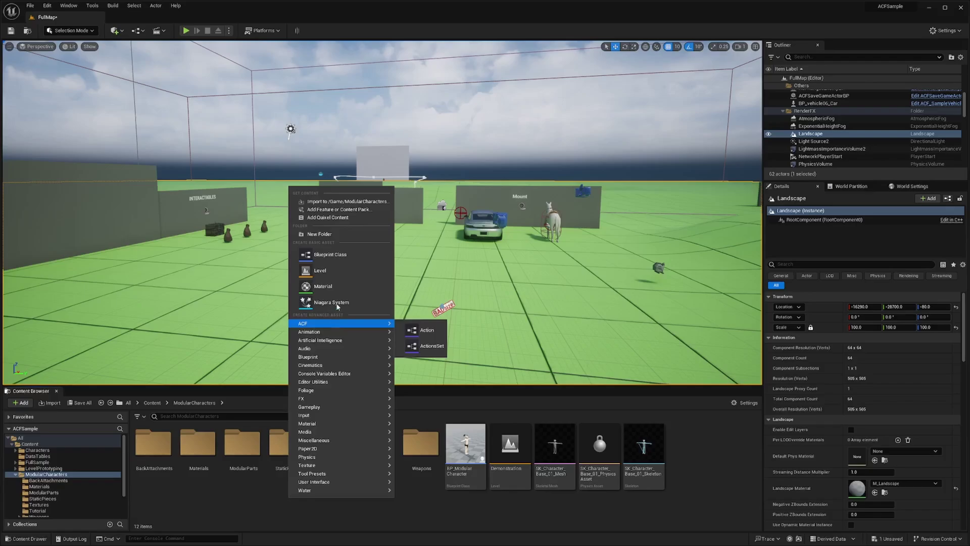
click(316, 235)
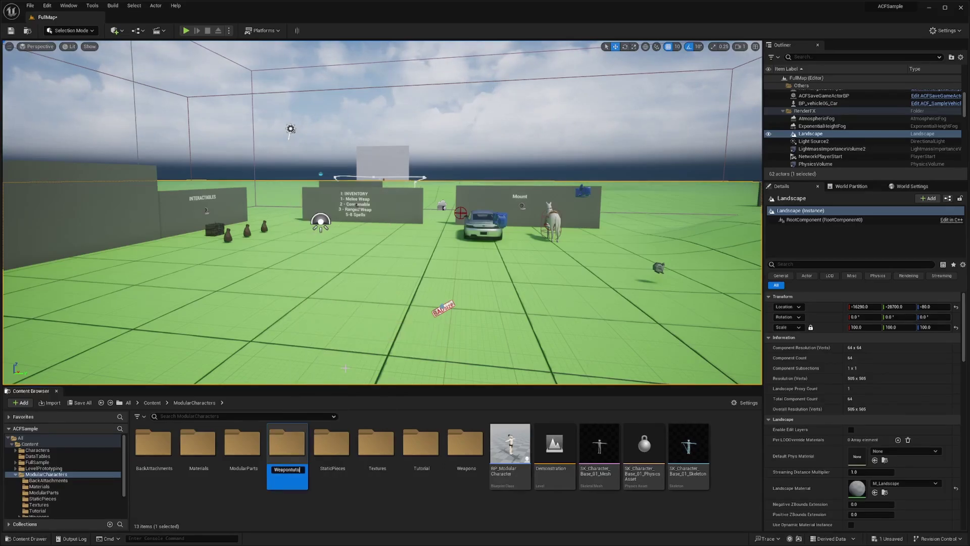
text(WeaponTutorial)
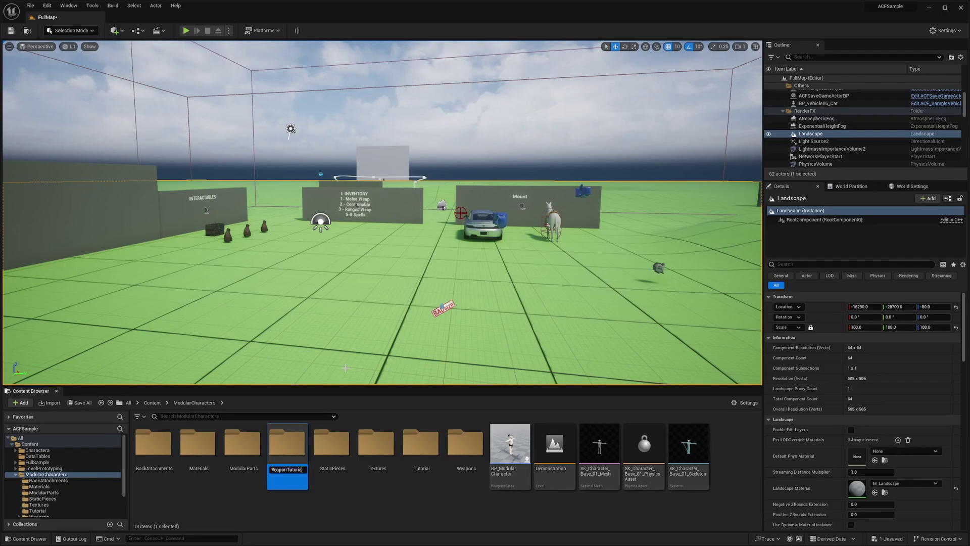
key(Return)
double_click(466, 445)
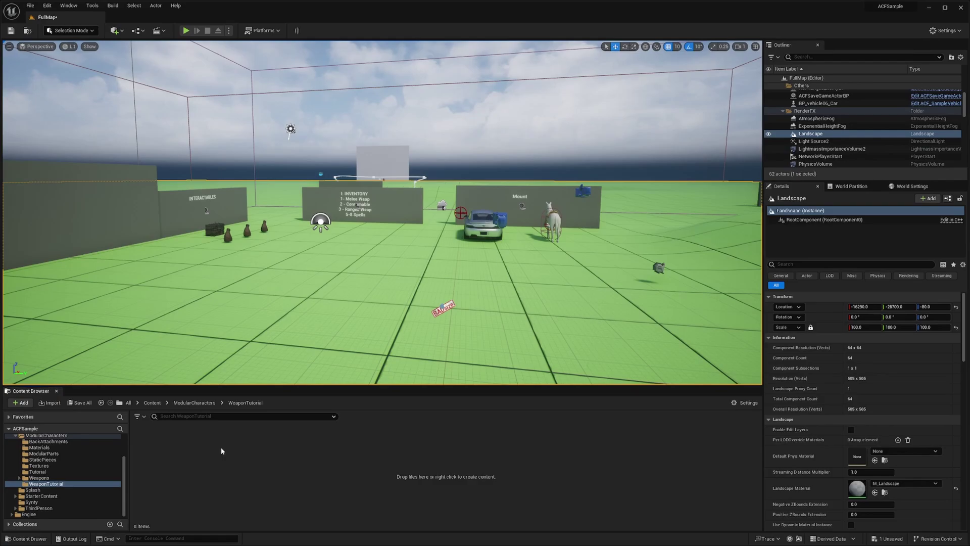
- Create a Blueprint class with ACFMeleeWeapon as parent, name it TheSwordTutorial, and open it
right_click(211, 475)
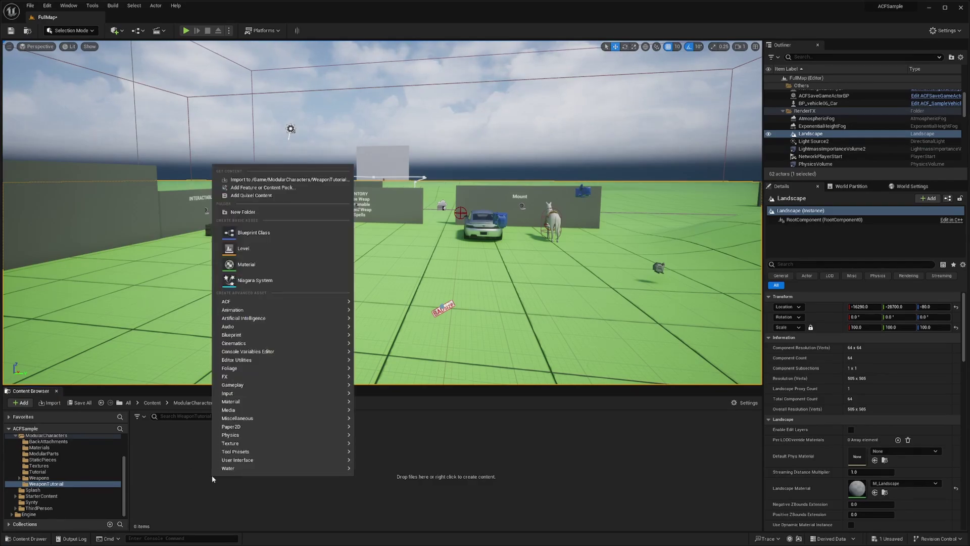
click(270, 233)
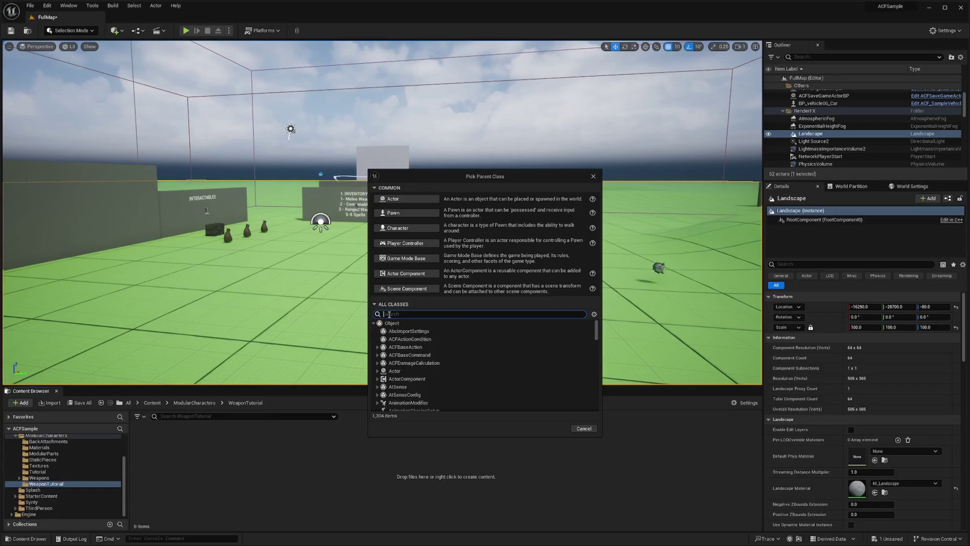
text(acfmele)
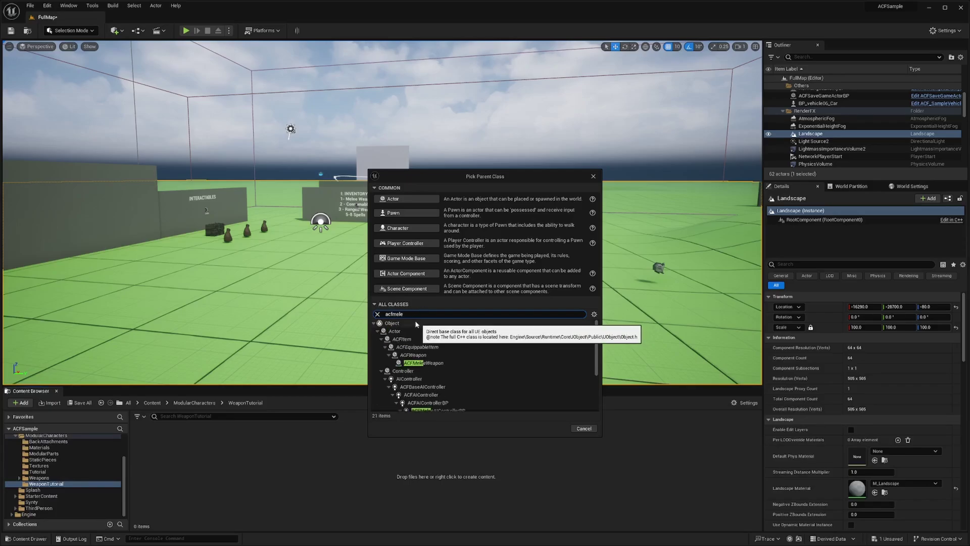
text(ewea)
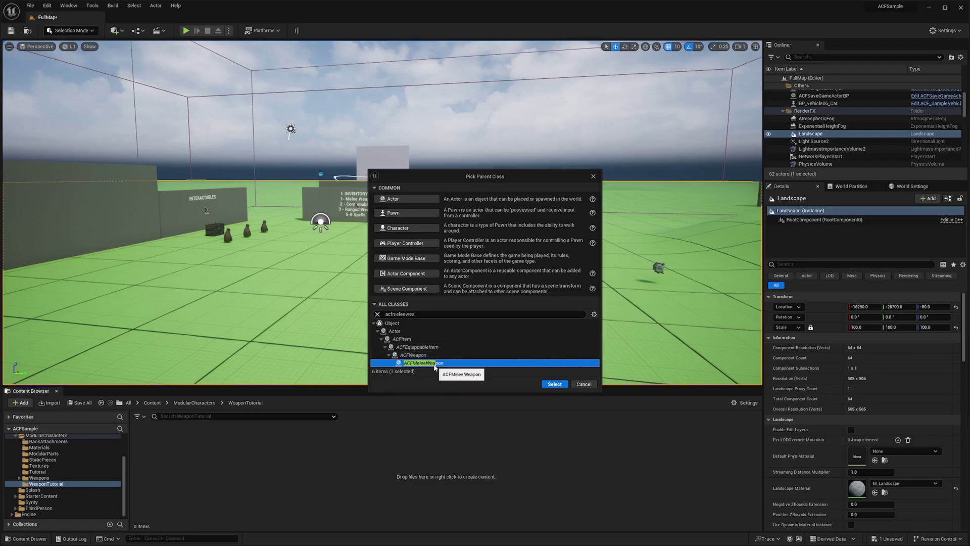
click(553, 384)
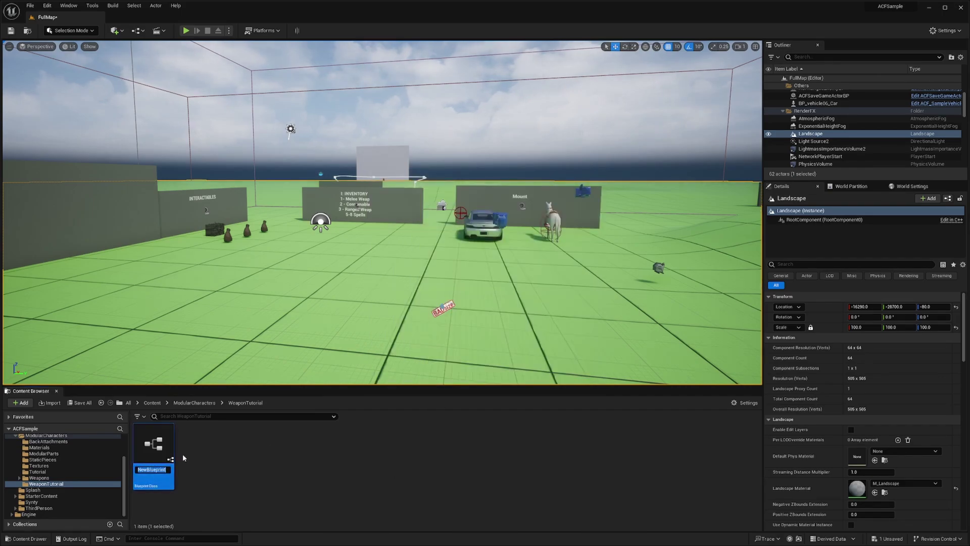
text(TheSw)
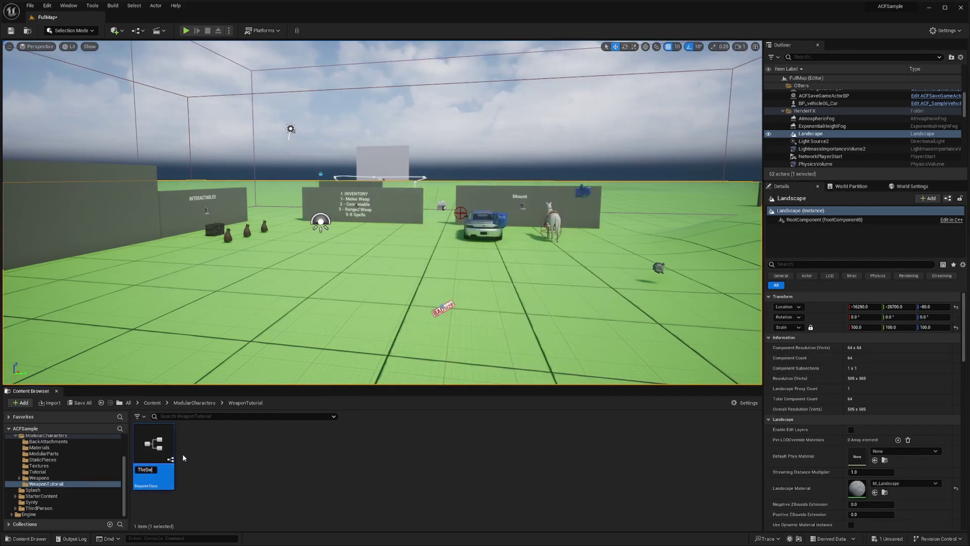
text(ordTutorial)
key(Return)
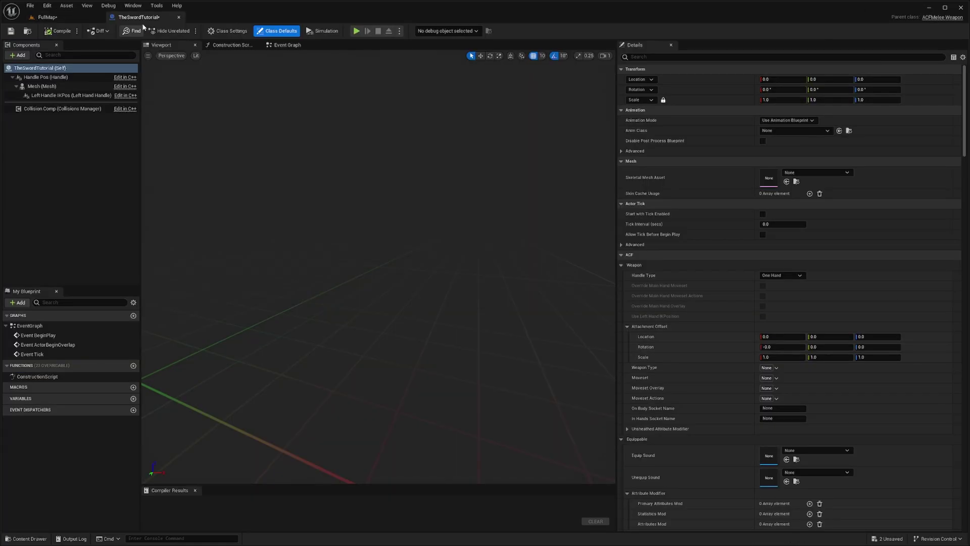
- Set the sword blueprint's Skeletal Mesh Asset to SK_Wep_Sword_01
click(44, 69)
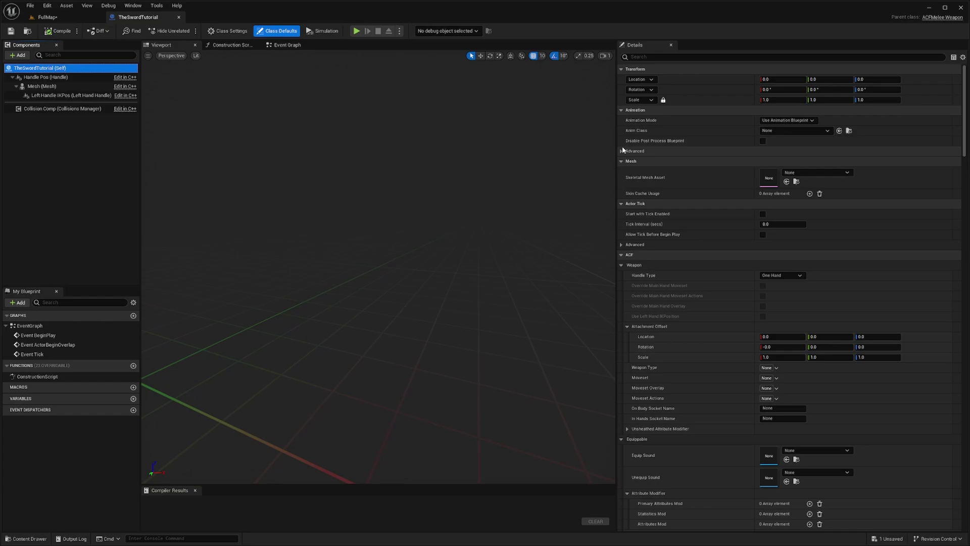
click(707, 151)
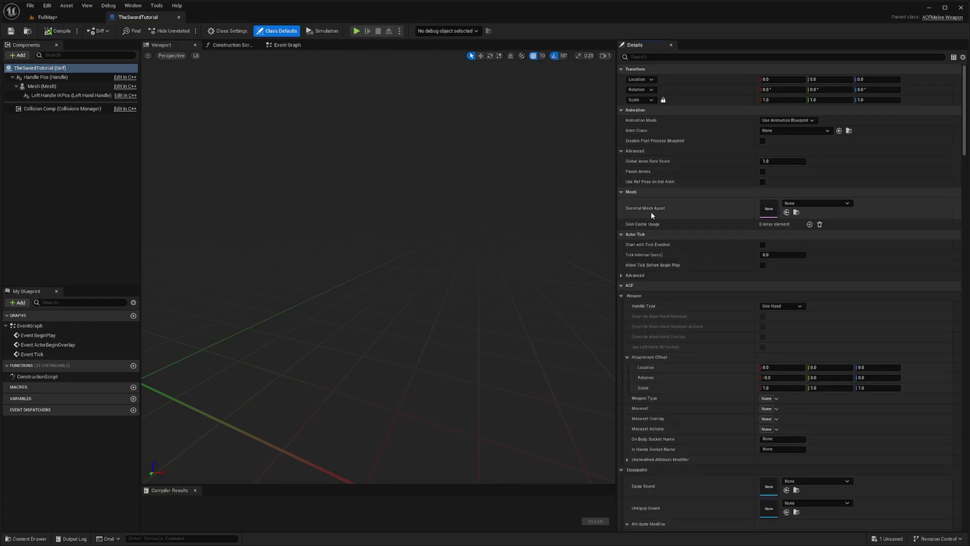
click(818, 204)
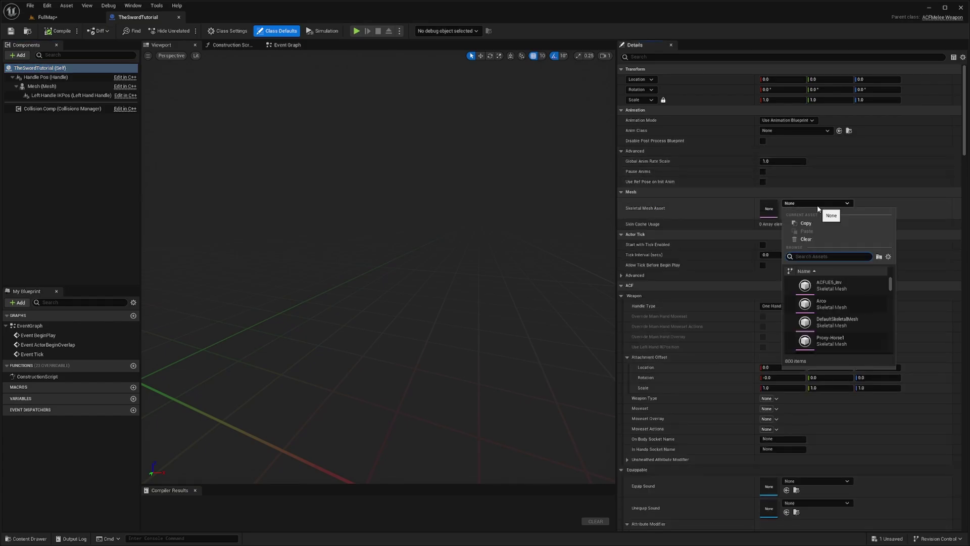
text(sword)
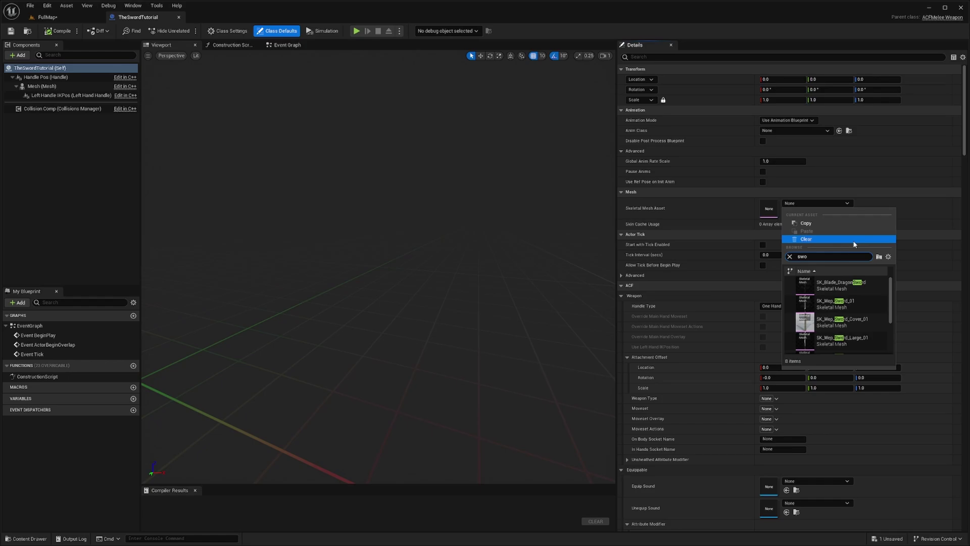
mouse_move(852, 309)
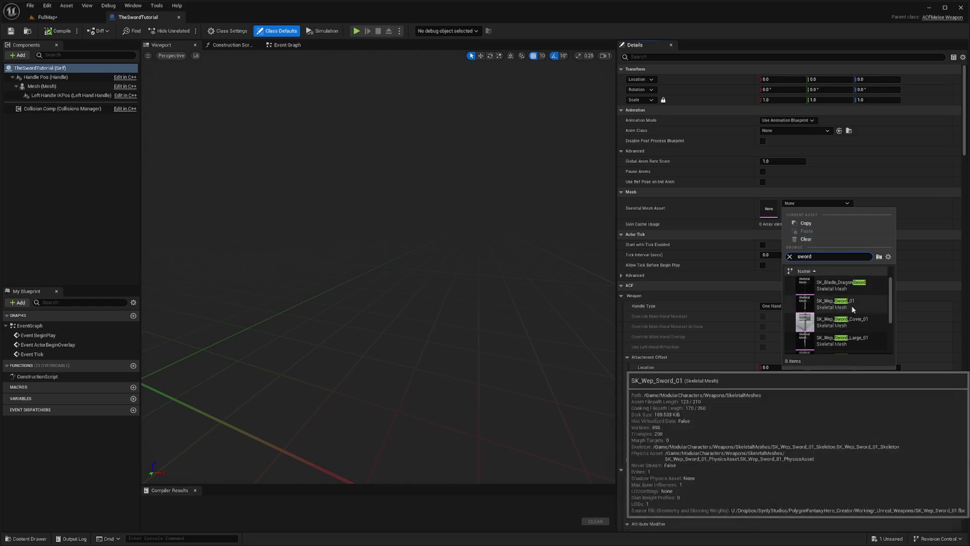
click(852, 304)
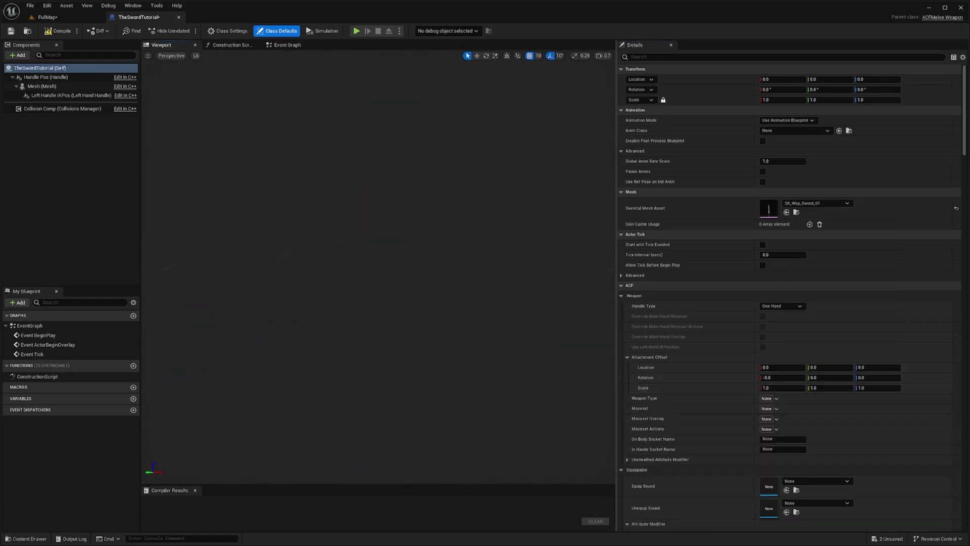
- Examine the sword blueprint's advanced tick settings and its ACF weapon properties, including the Handle Type options
click(635, 275)
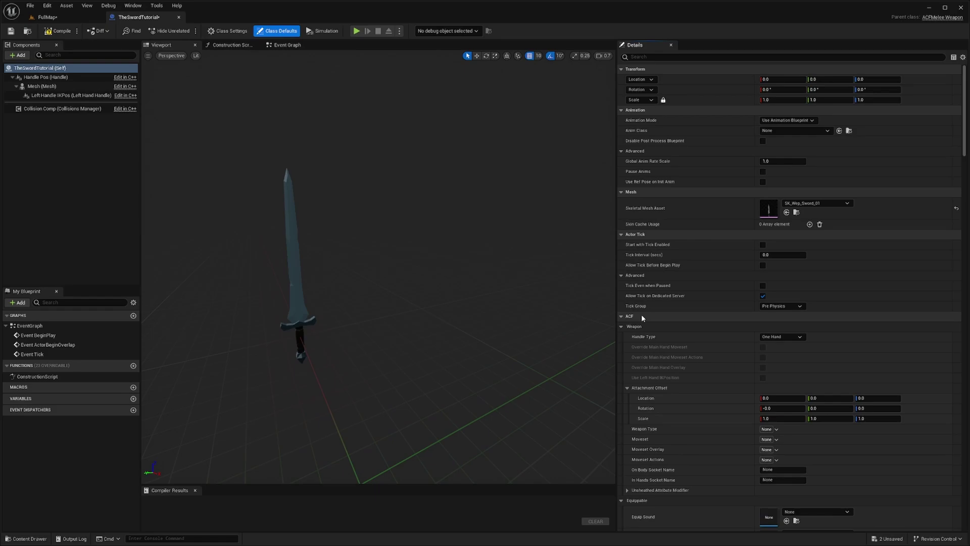
scroll(631, 212, down, 5)
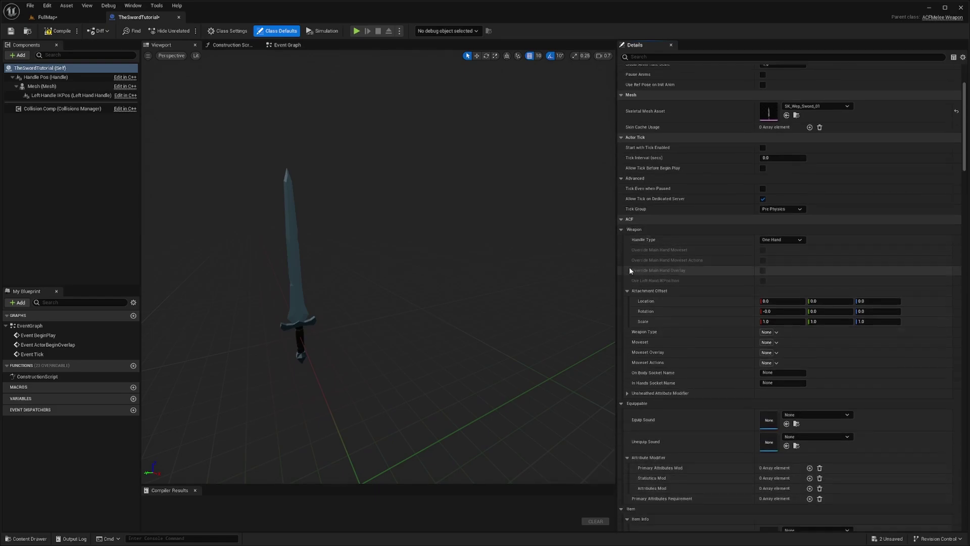
click(622, 205)
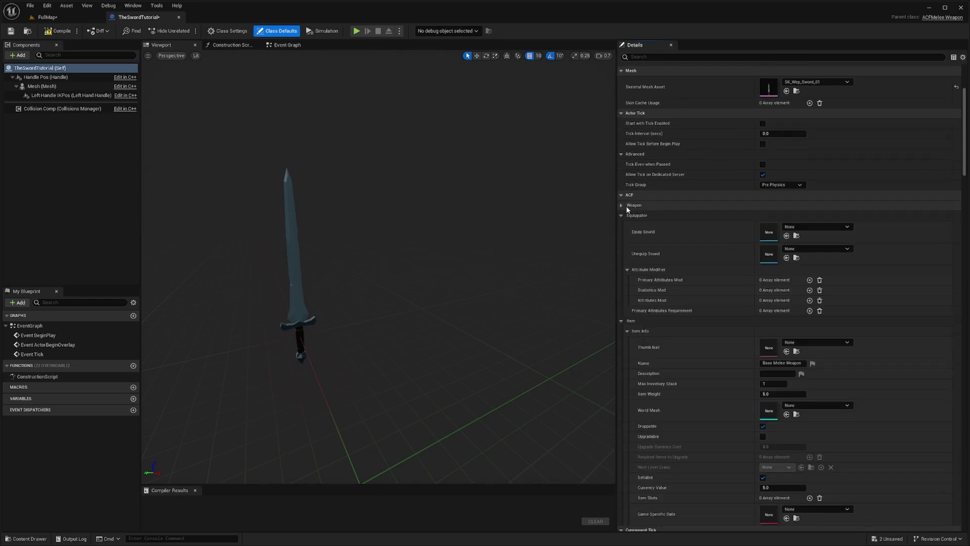
click(627, 206)
click(780, 216)
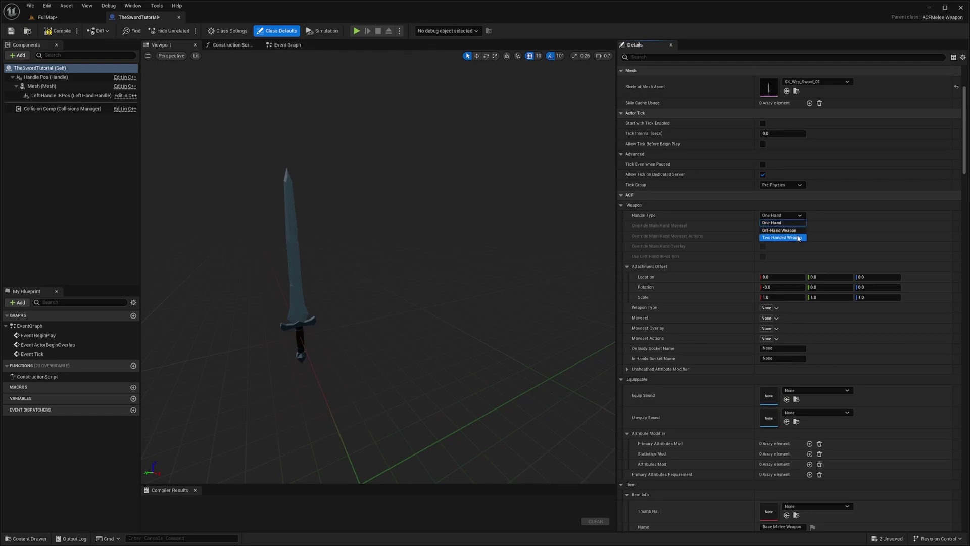
scroll(788, 241, down, 1)
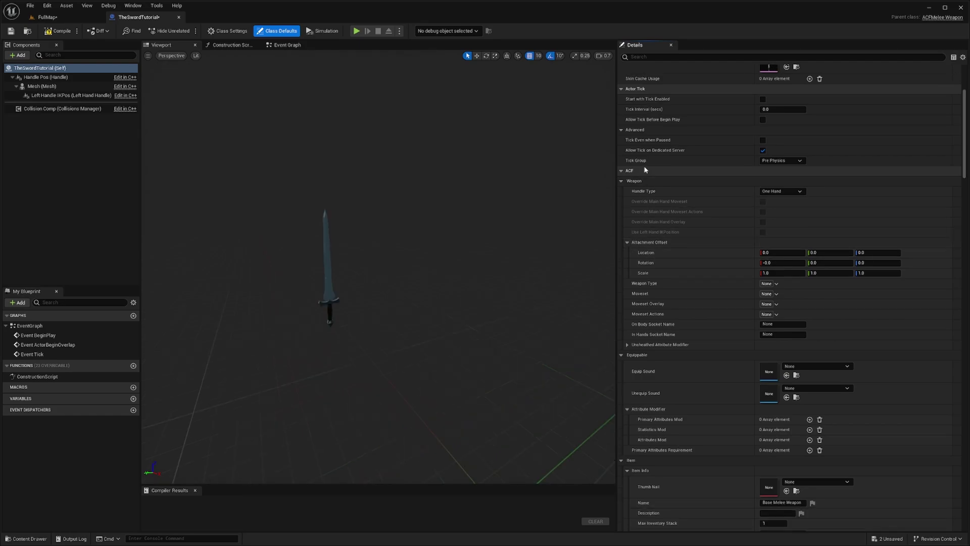
scroll(723, 265, down, 1)
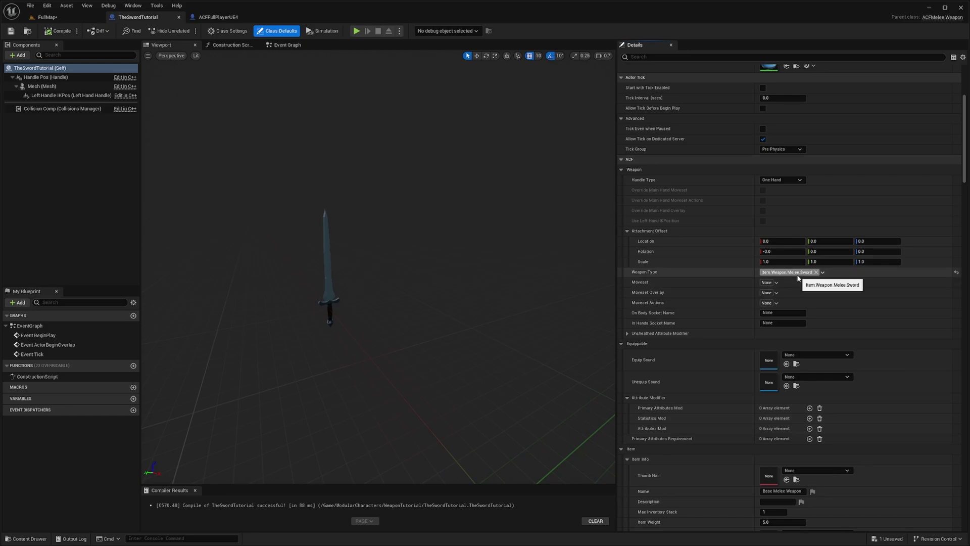
- Assign the parent Moveset gameplay tag to the weapon's Moveset property
click(777, 283)
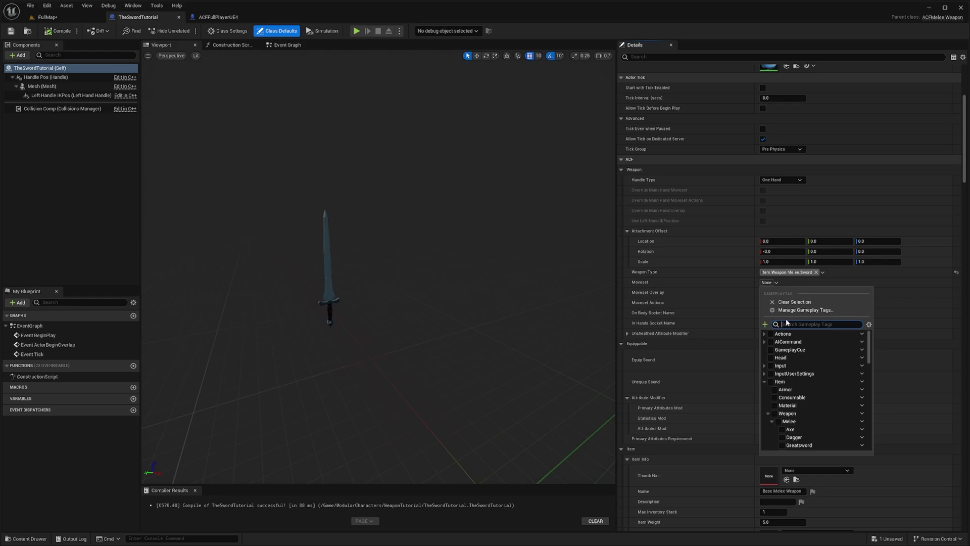
scroll(788, 388, down, 2)
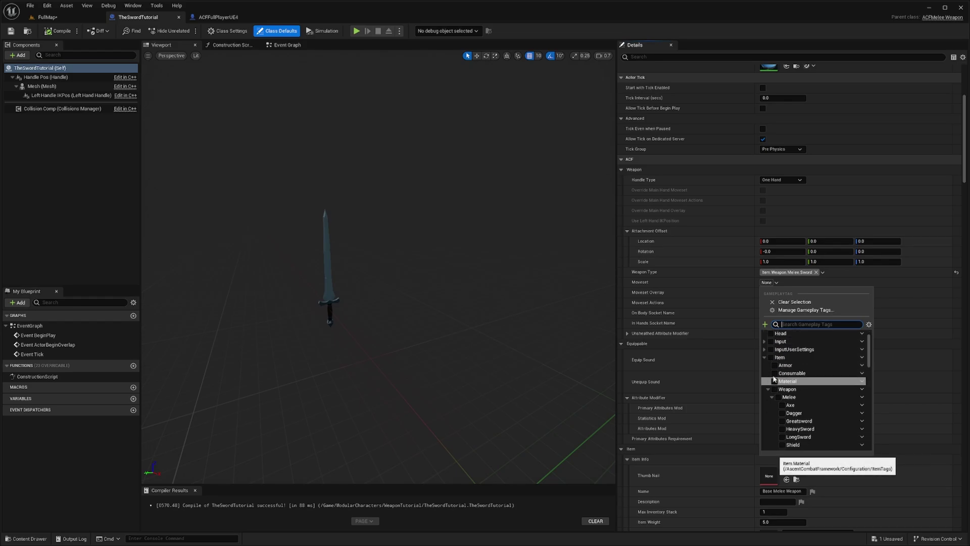
text(moveset)
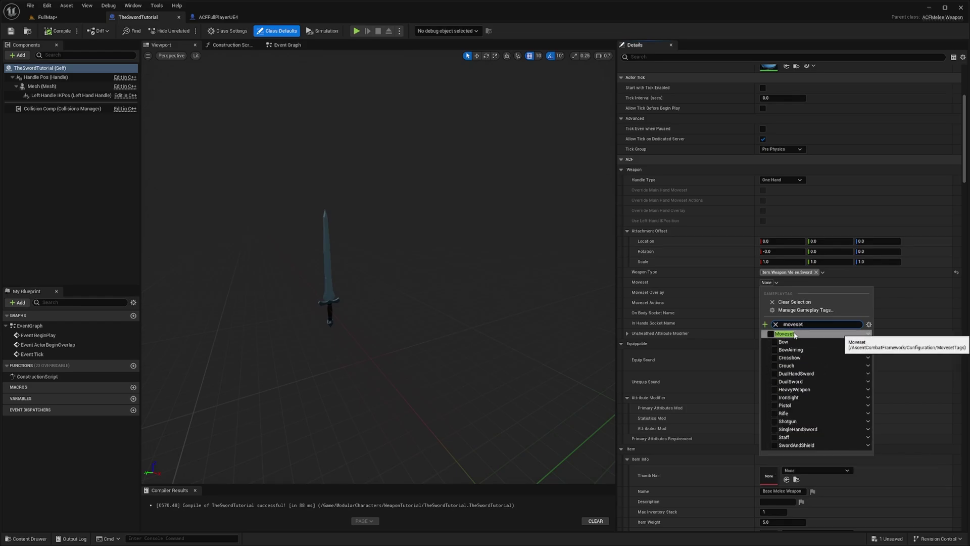
click(770, 334)
click(742, 295)
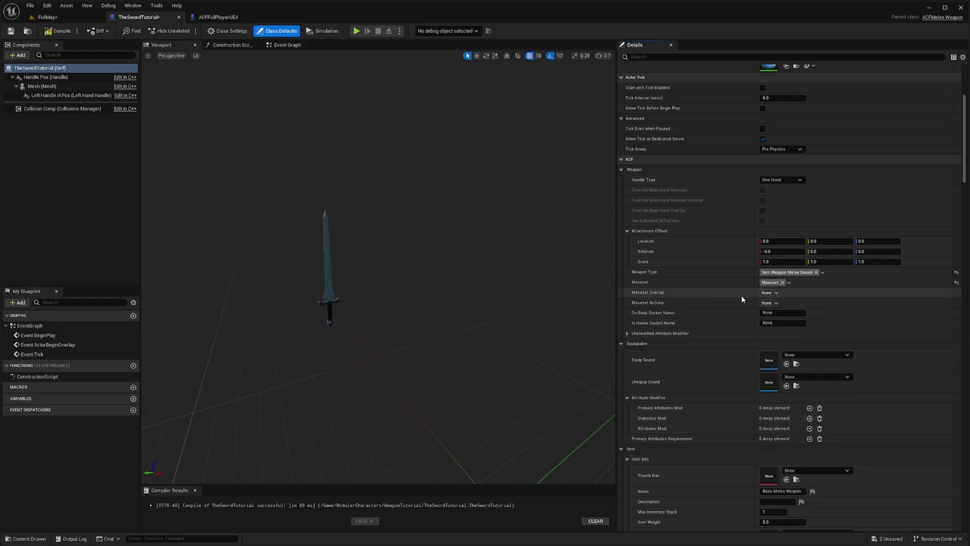
- Set both the Moveset Overlay and the Moveset Actions tags to Moveset.SingleHandSword
click(777, 293)
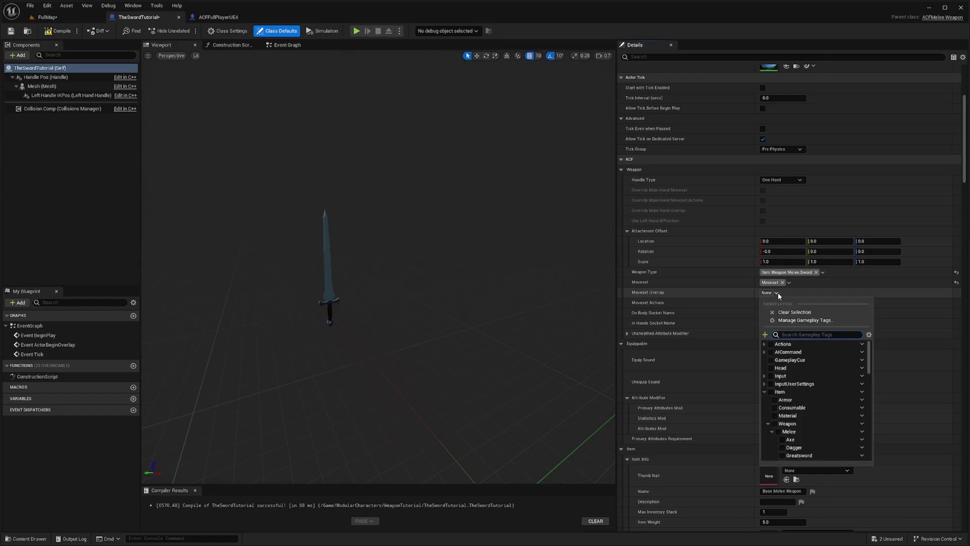
text(single)
click(777, 353)
click(733, 296)
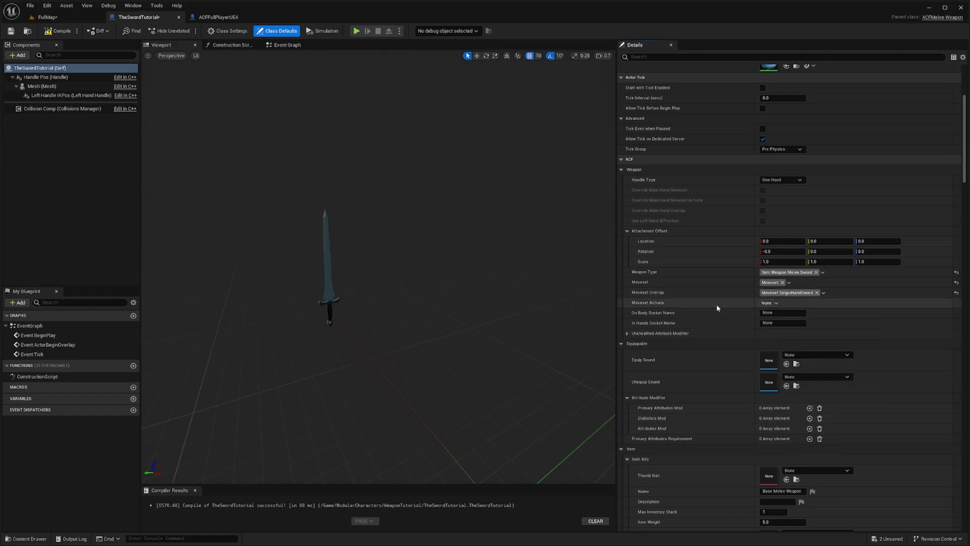
click(769, 303)
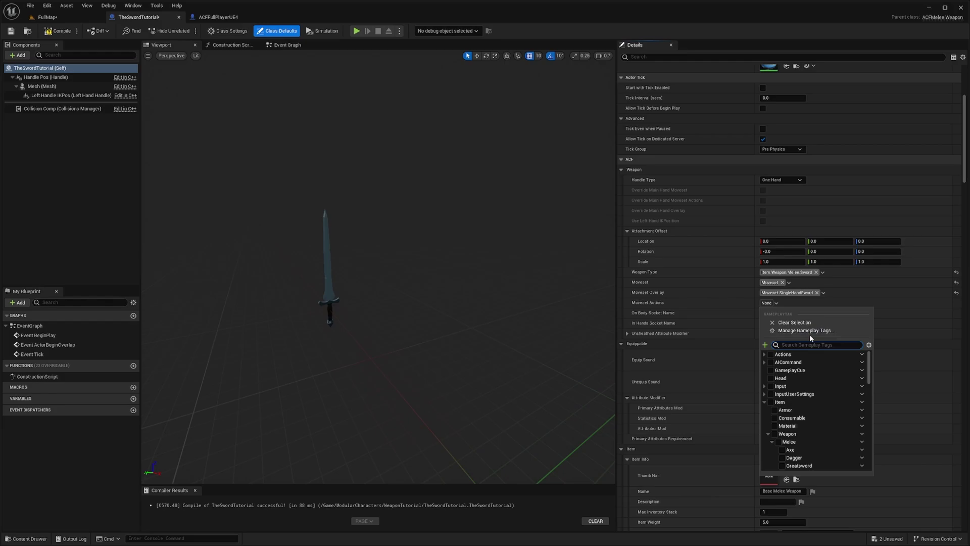
text(siu)
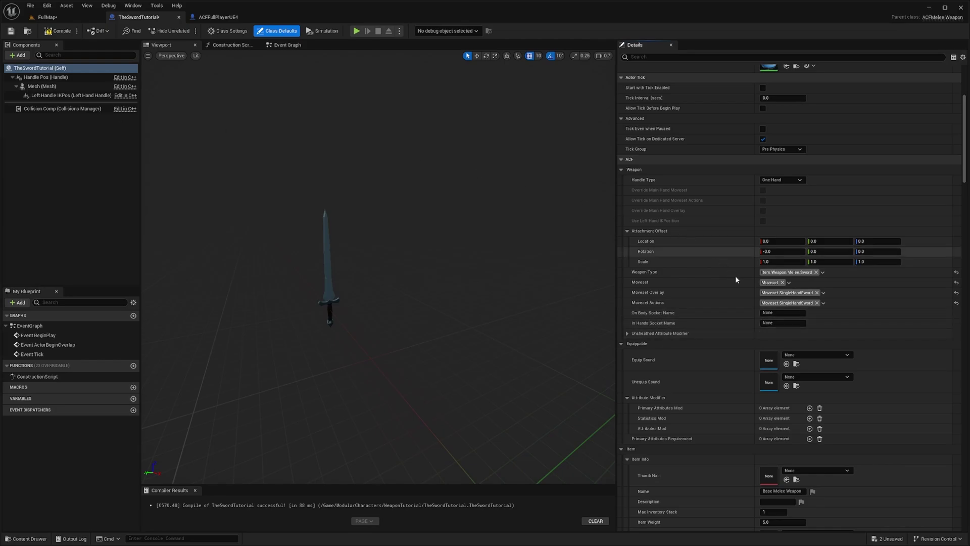
- Set the On Body Socket Name to SHSwordEquip and the In Hands Socket Name to SingleHandWeapon, and compile the blueprint
click(778, 313)
text(SHSwordEquip)
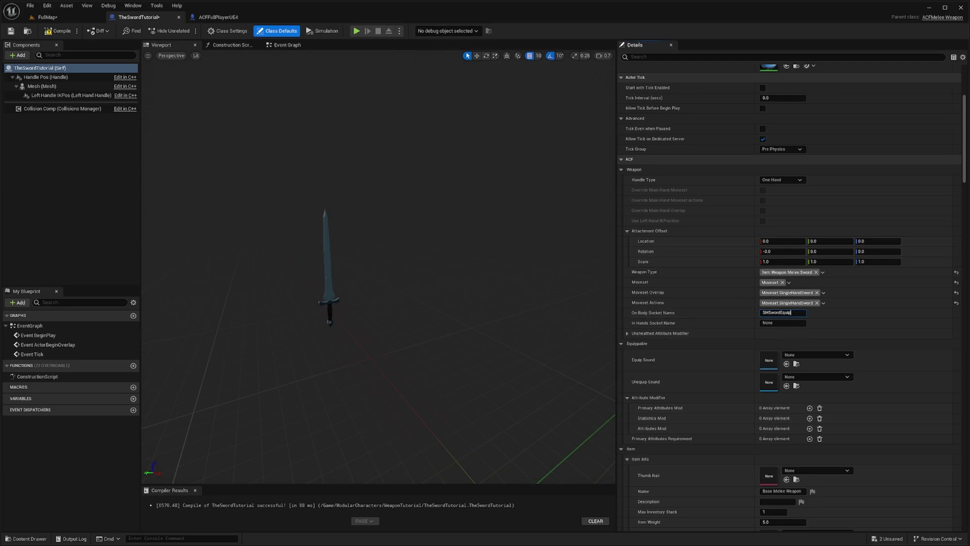
click(773, 323)
text(SingleHandWeapon)
key(Return)
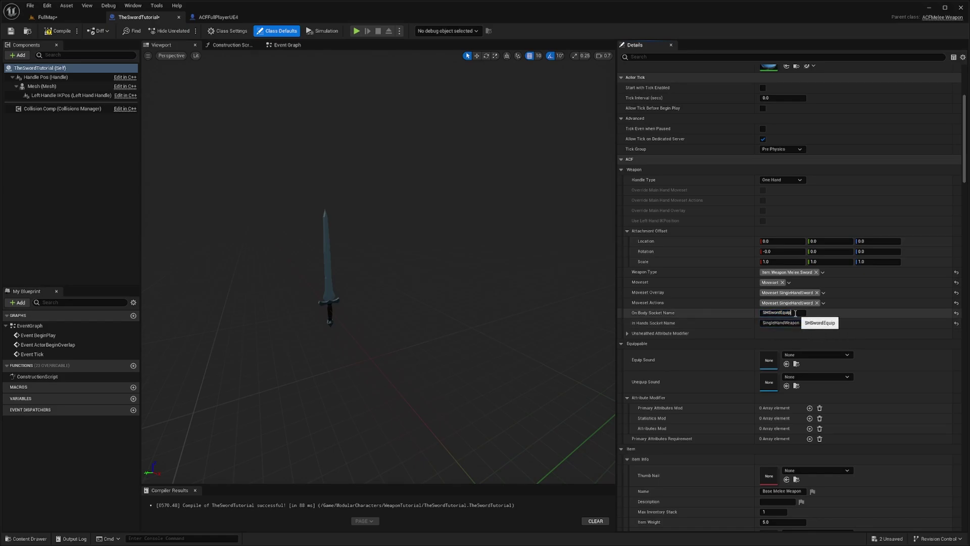
click(773, 312)
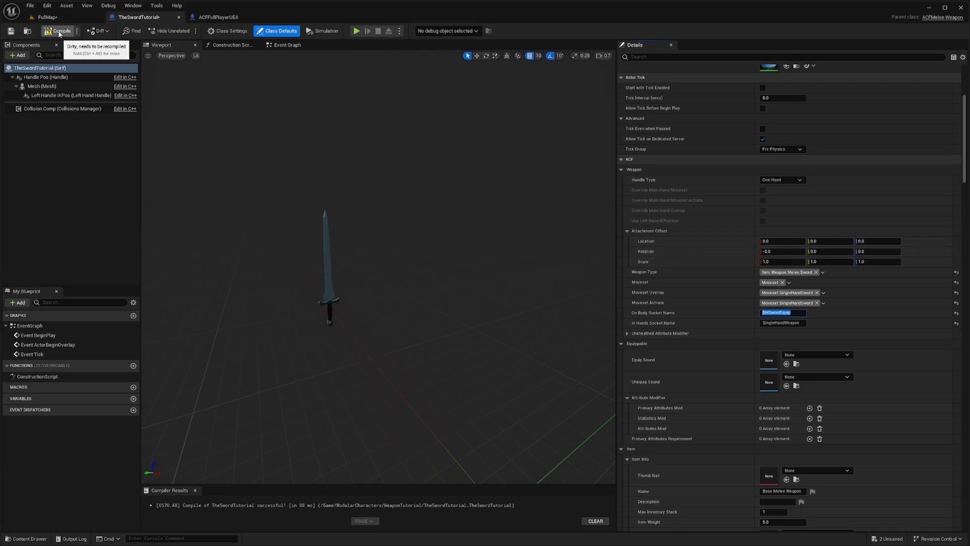
click(58, 34)
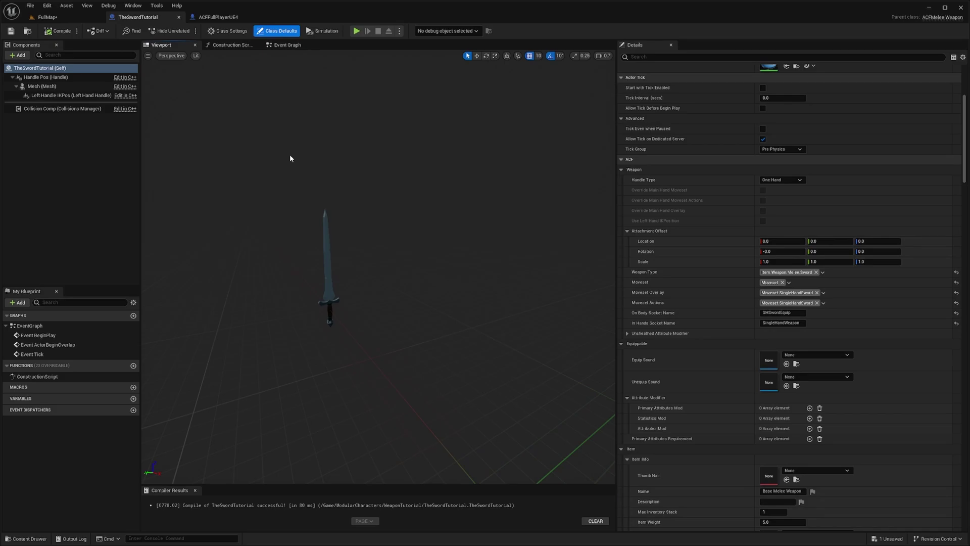
- Open the ACFFullPlayerUE4 blueprint by locating the default pawn class set in FullMap's world settings
scroll(818, 324, down, 3)
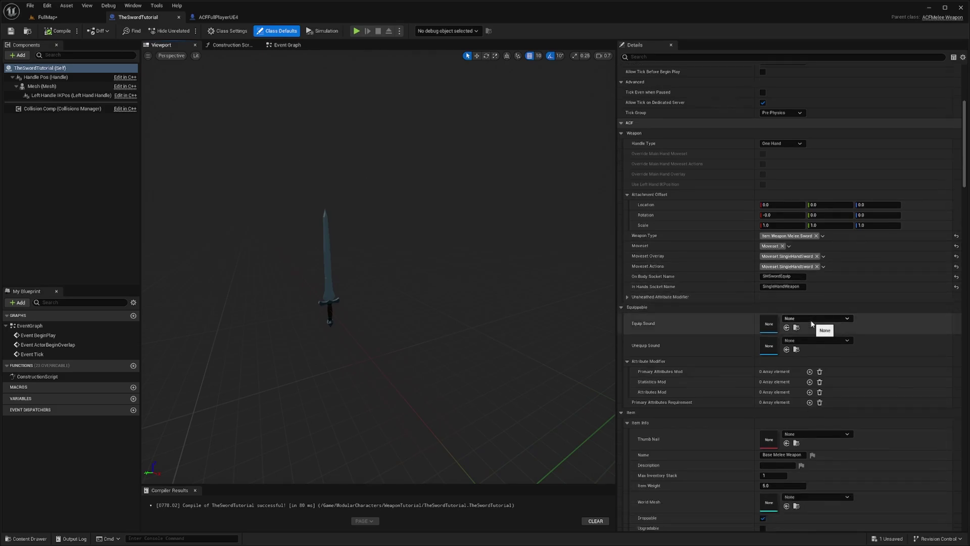
click(780, 277)
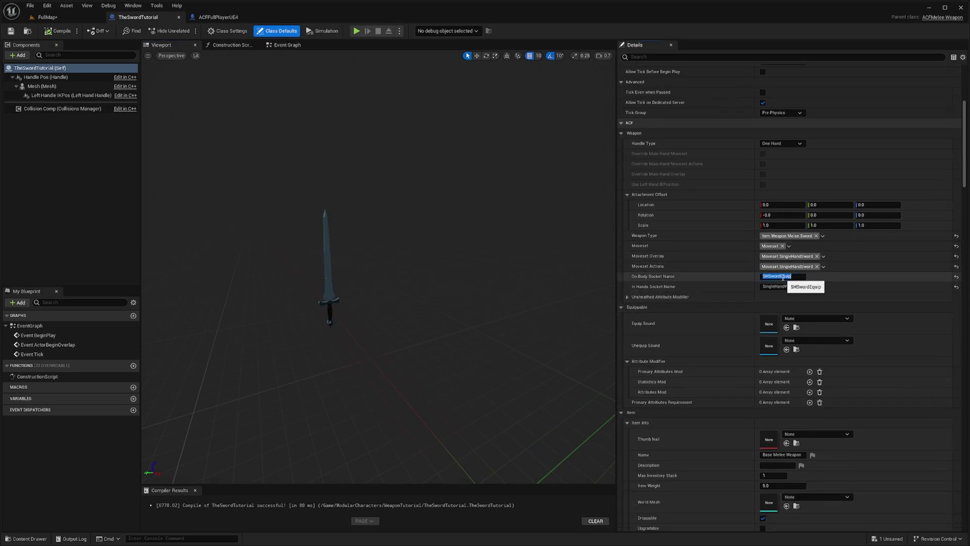
click(259, 17)
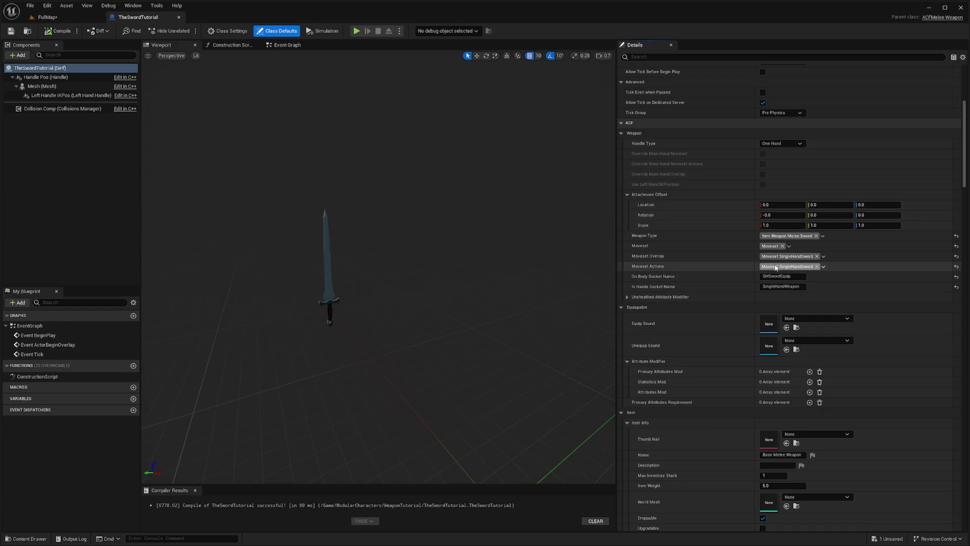
click(50, 18)
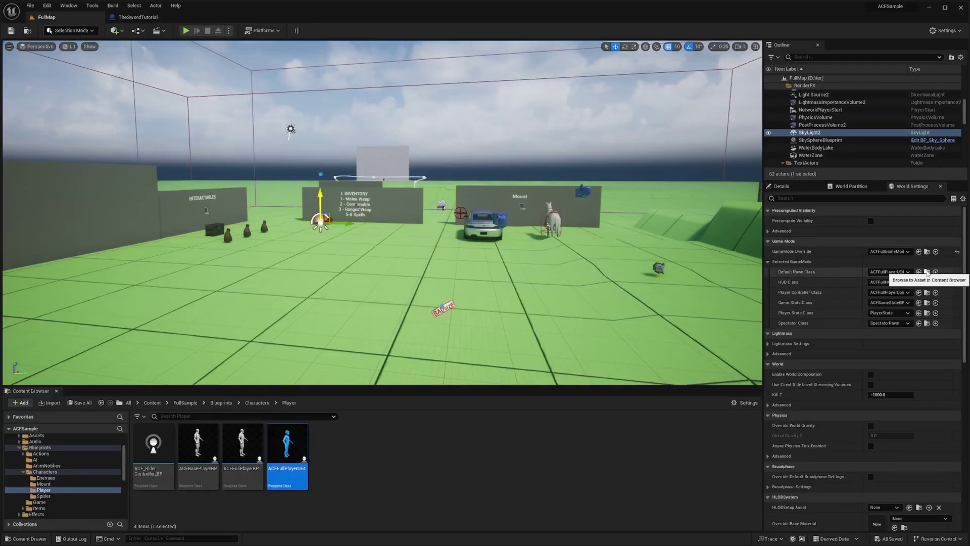
click(927, 273)
double_click(287, 447)
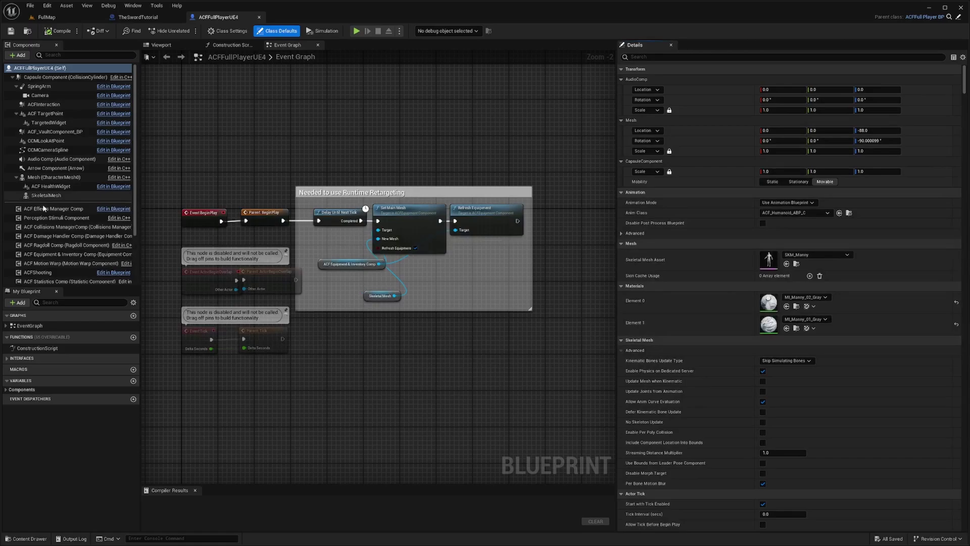
- Open the SKM_SyntyPolygon_Unreal asset used by the player's SkeletalMesh component and switch to its skeleton
click(46, 195)
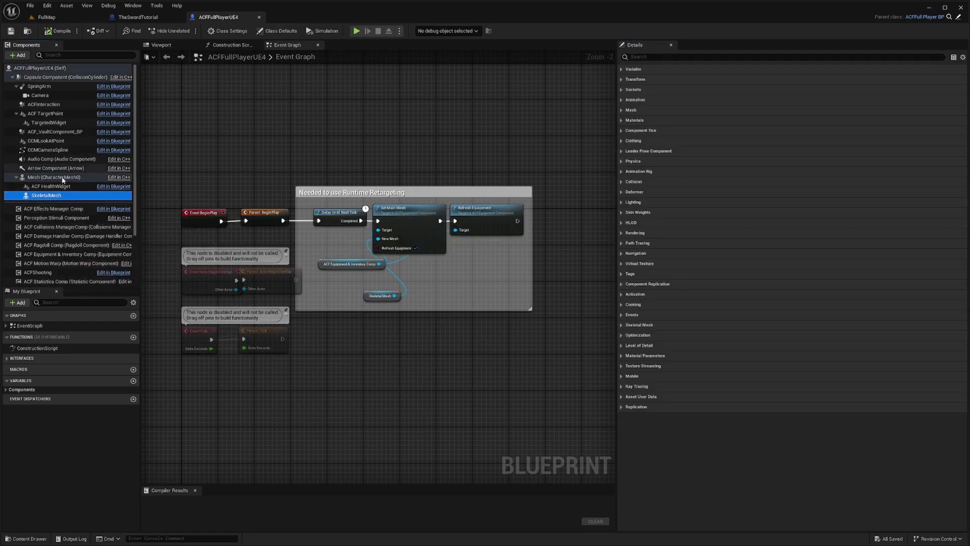
click(622, 69)
click(623, 131)
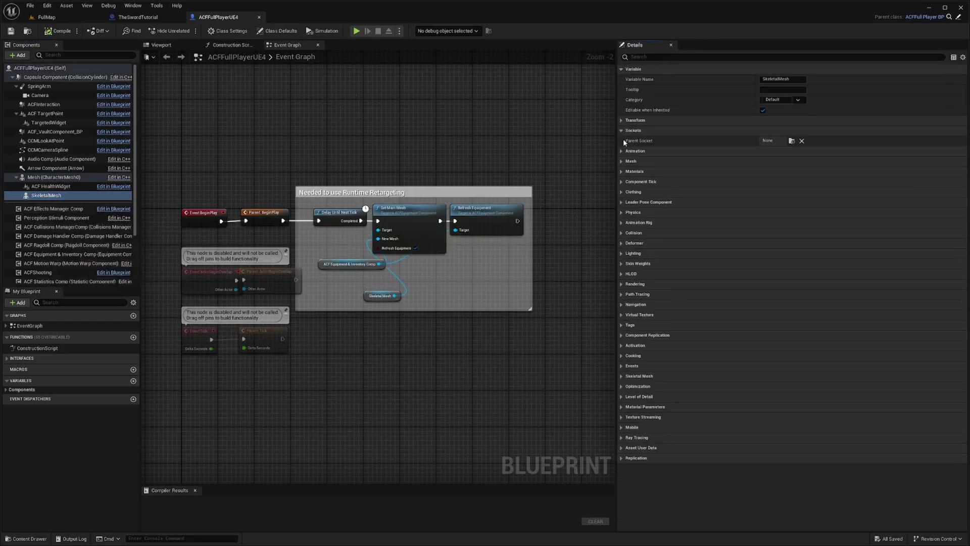
click(622, 150)
click(622, 233)
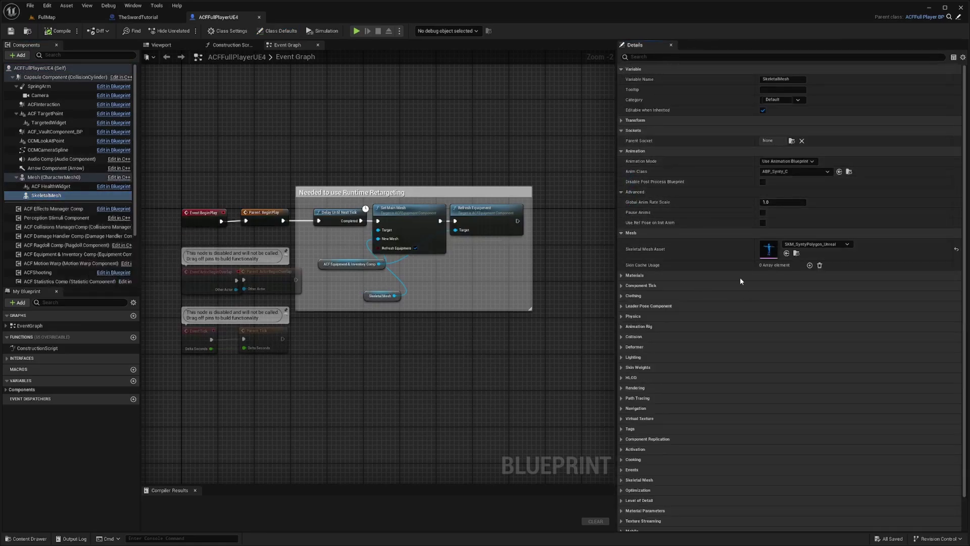
double_click(769, 249)
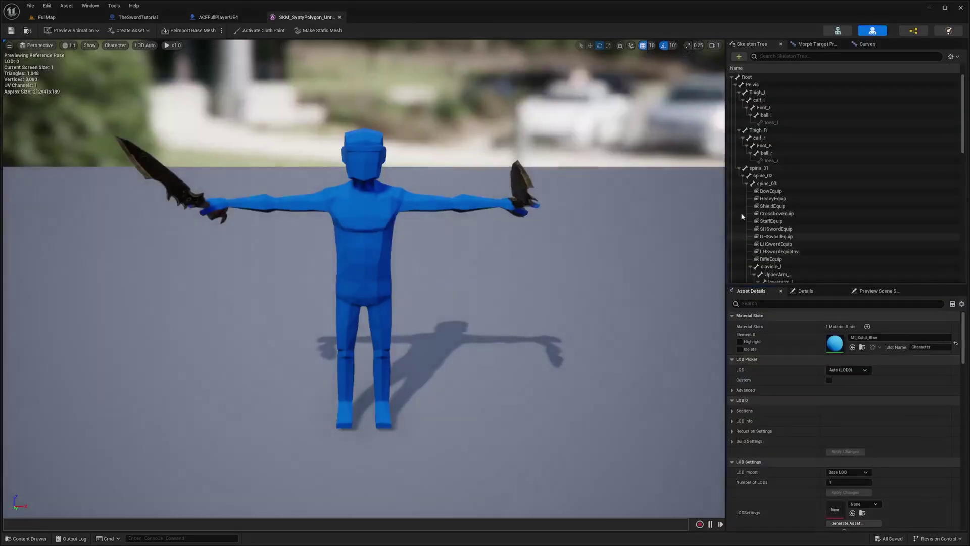
click(837, 31)
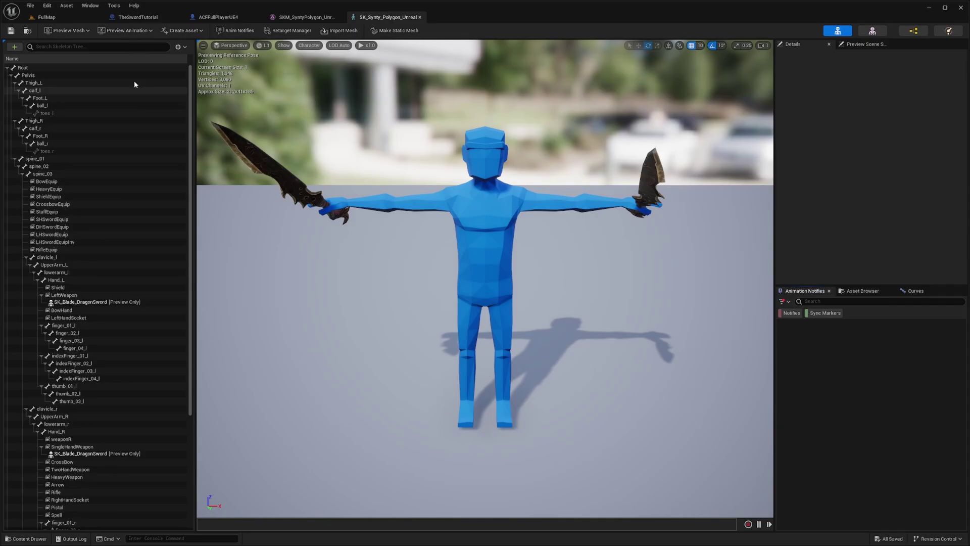
- Attach the SK_Wep_Sword_01 static mesh as a preview asset to the SHSwordEquip socket under spine_03
scroll(114, 283, down, 2)
click(51, 137)
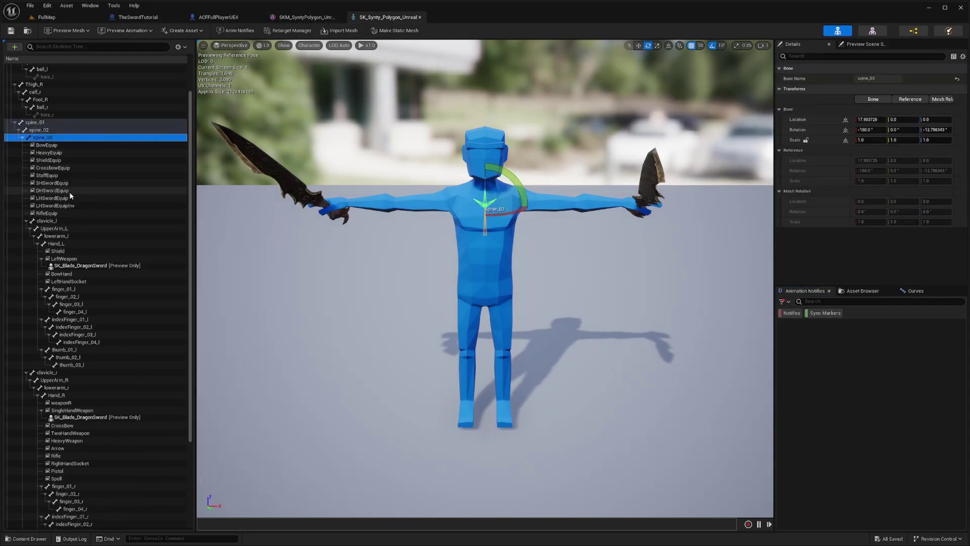
click(55, 183)
right_drag(485, 263, 718, 263)
scroll(485, 263, down, 1)
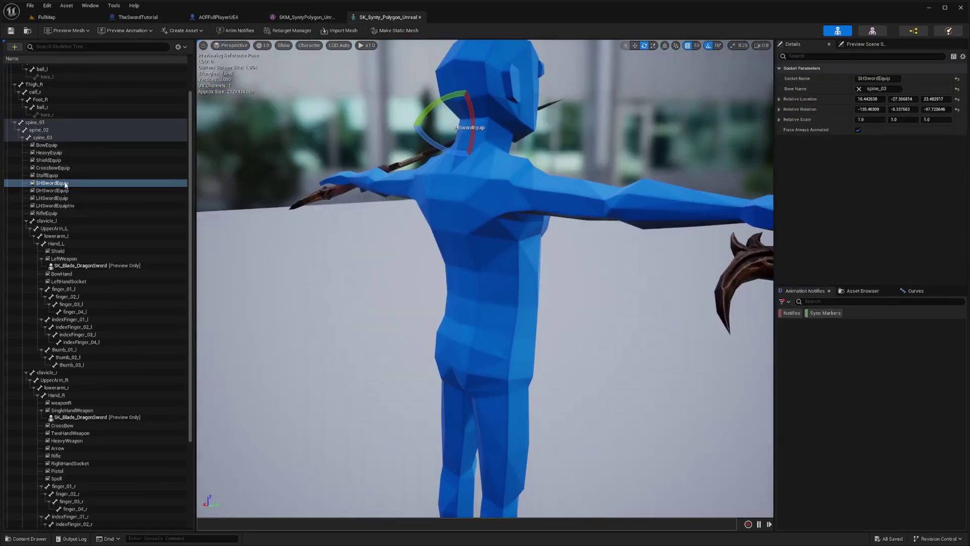
right_click(65, 183)
mouse_move(116, 272)
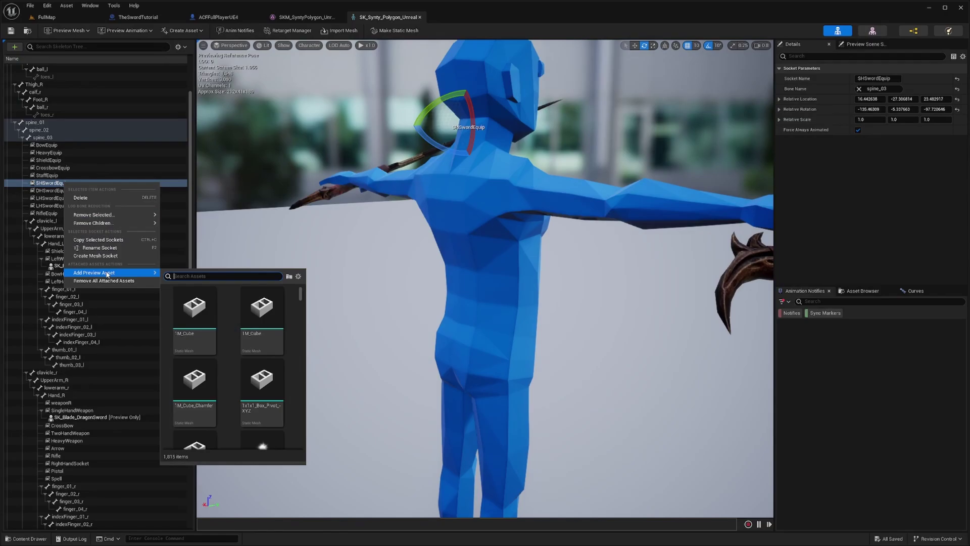
text(sword)
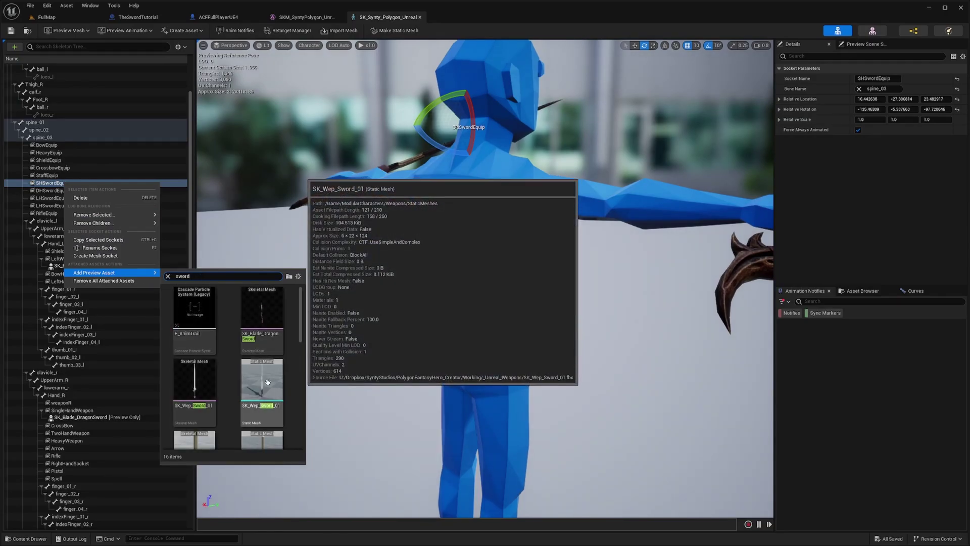
click(268, 378)
- Examine from several angles how the preview sword sits on the character's back at the SHSwordEquip socket
key(w)
scroll(590, 131, down, 1)
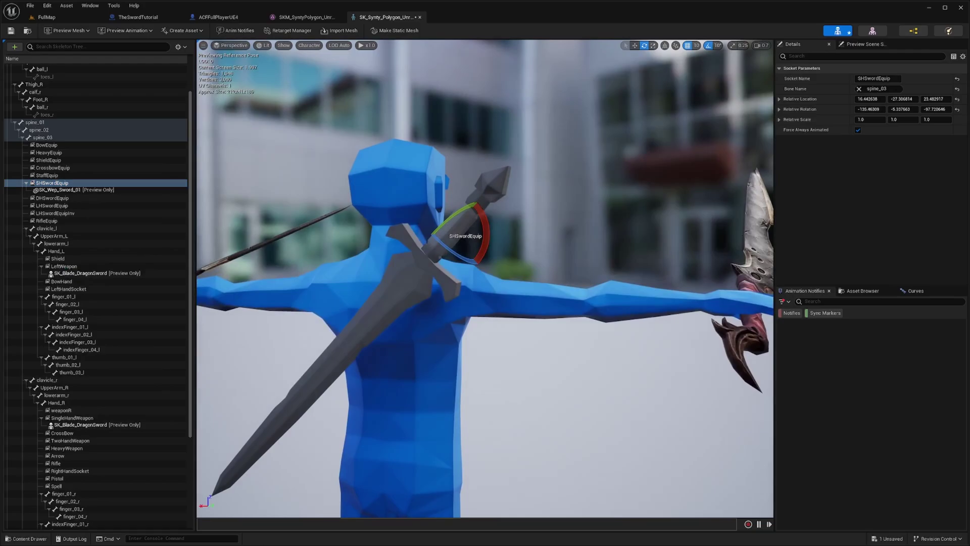
click(590, 131)
key(d)
right_drag(472, 220, 466, 216)
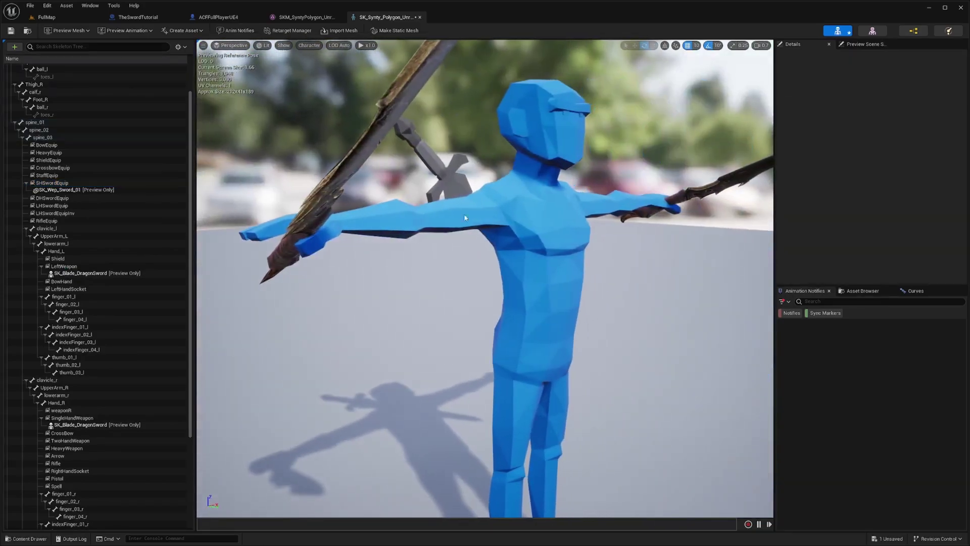
click(52, 182)
drag(397, 173, 397, 173)
key(a)
right_drag(397, 173, 402, 173)
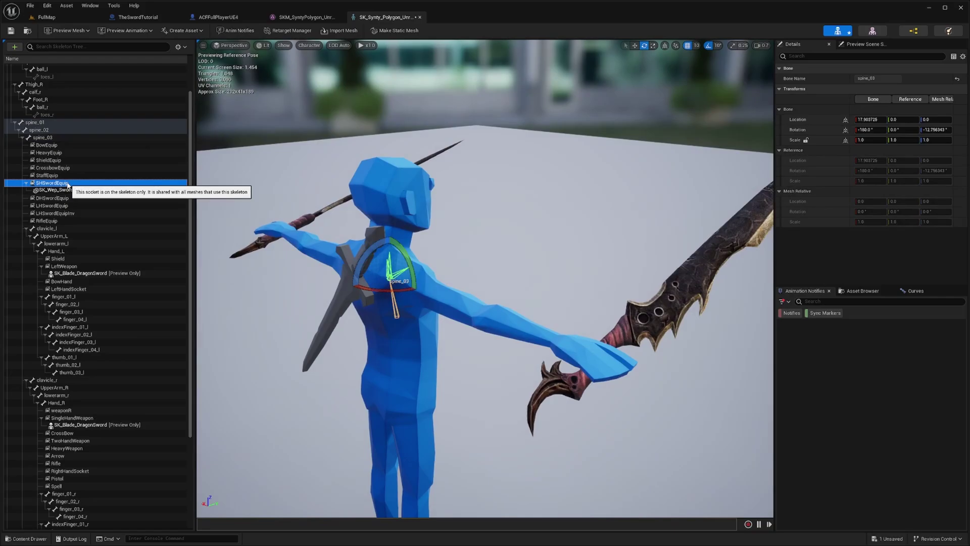
click(60, 183)
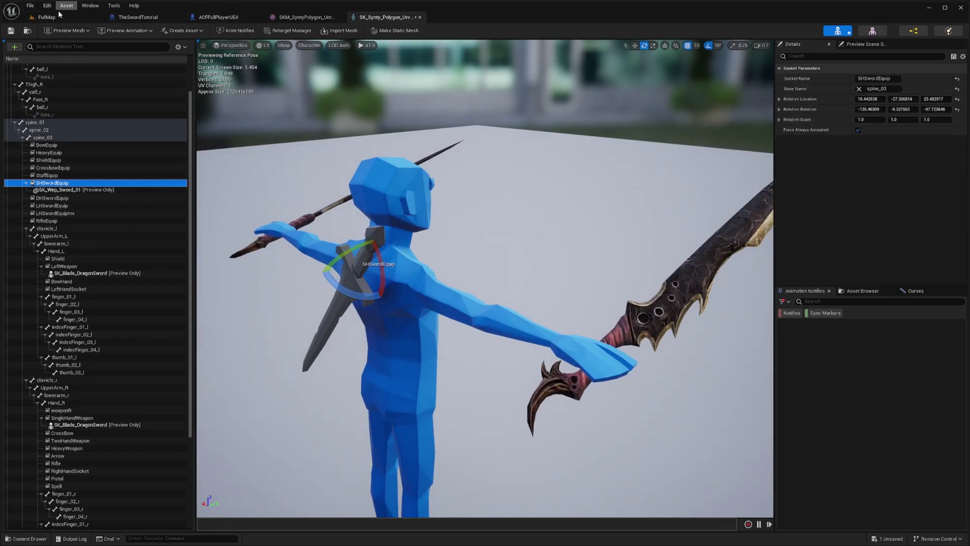
- Check the sword blueprint's In Hands Socket Name and select the matching SingleHandWeapon socket under Hand_R in the skeleton
click(161, 16)
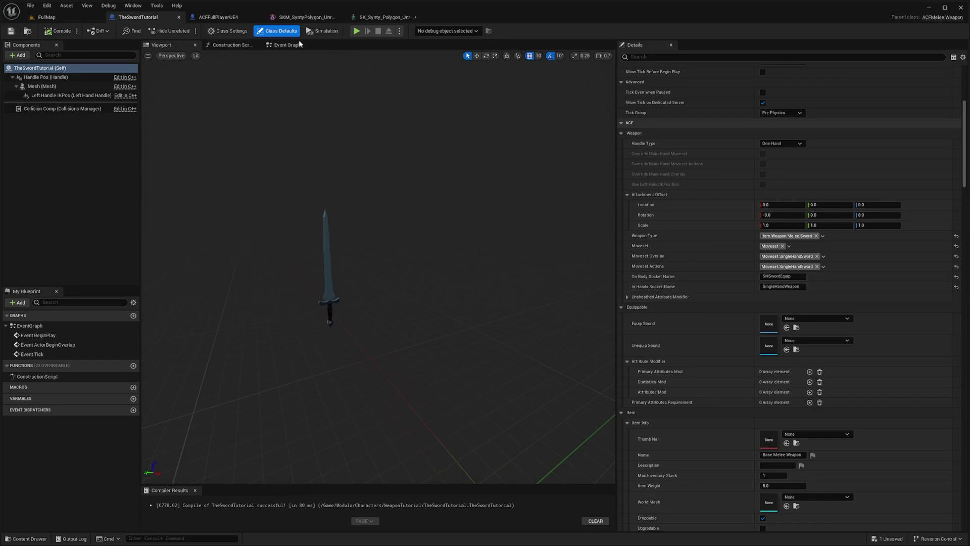
click(782, 287)
click(385, 18)
scroll(91, 273, down, 2)
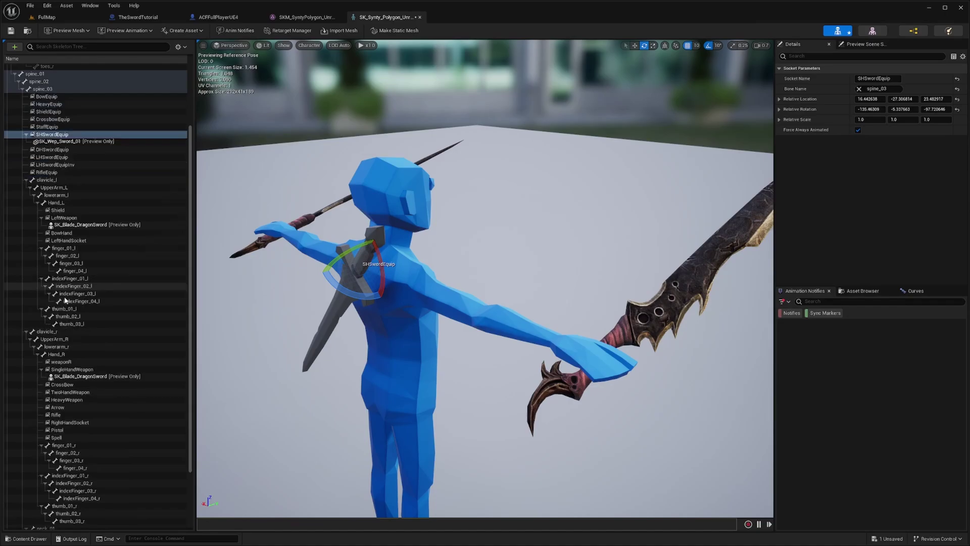
scroll(70, 309, down, 2)
click(56, 305)
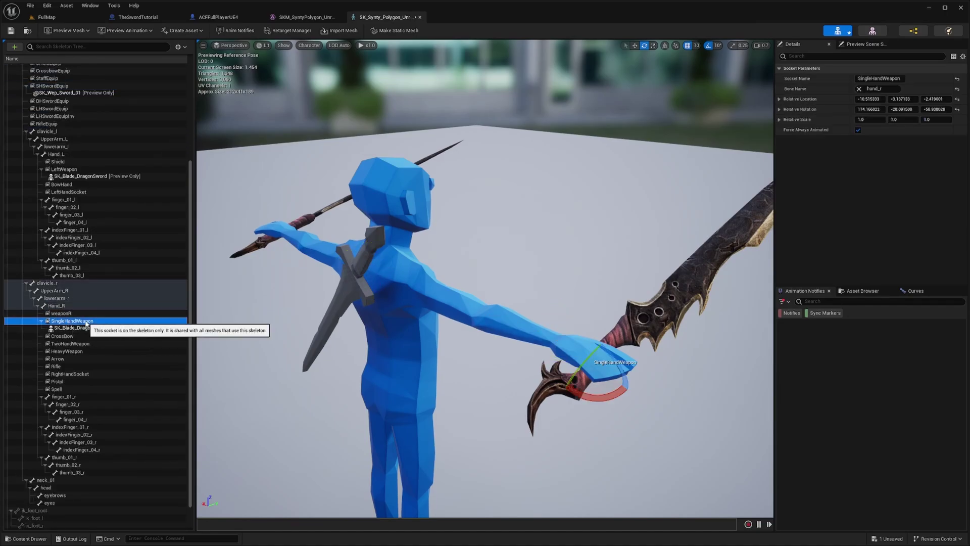
- Examine the preview weapon held at the SingleHandWeapon socket from several angles, and return to the sword blueprint
key(d)
right_drag(427, 319, 384, 334)
key(a)
key(d)
key(s)
key(a)
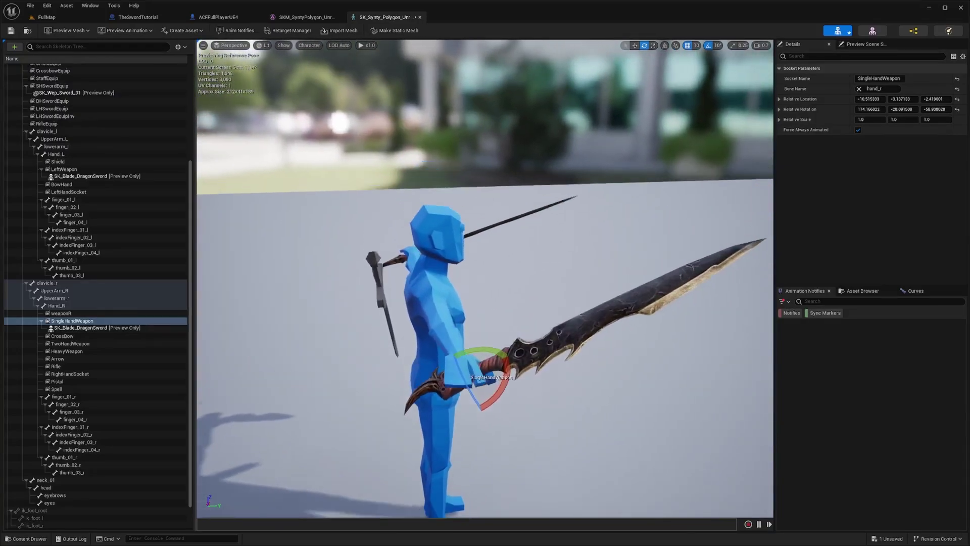
drag(702, 274, 728, 272)
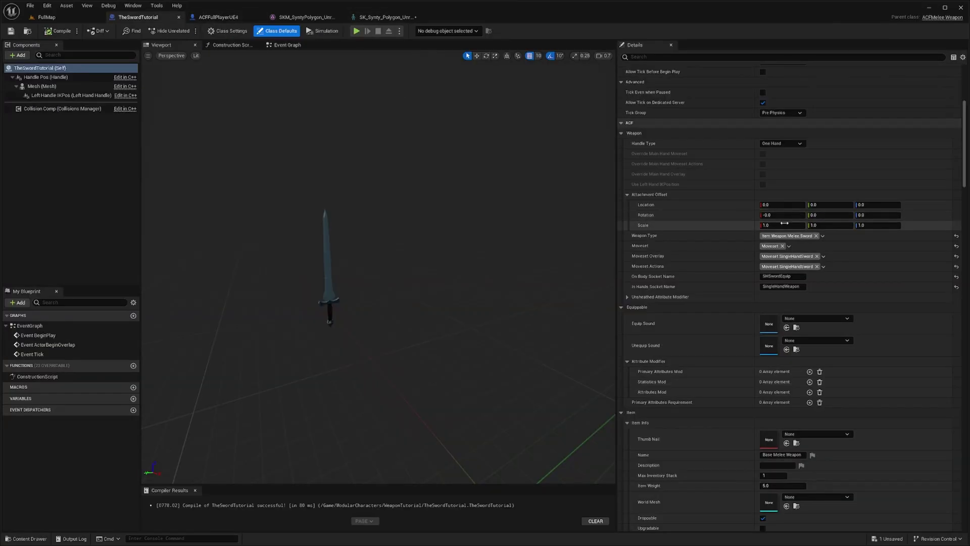
- Review the sword's equip sound properties and expand its Unsheathed Attribute Modifier settings
scroll(799, 329, down, 2)
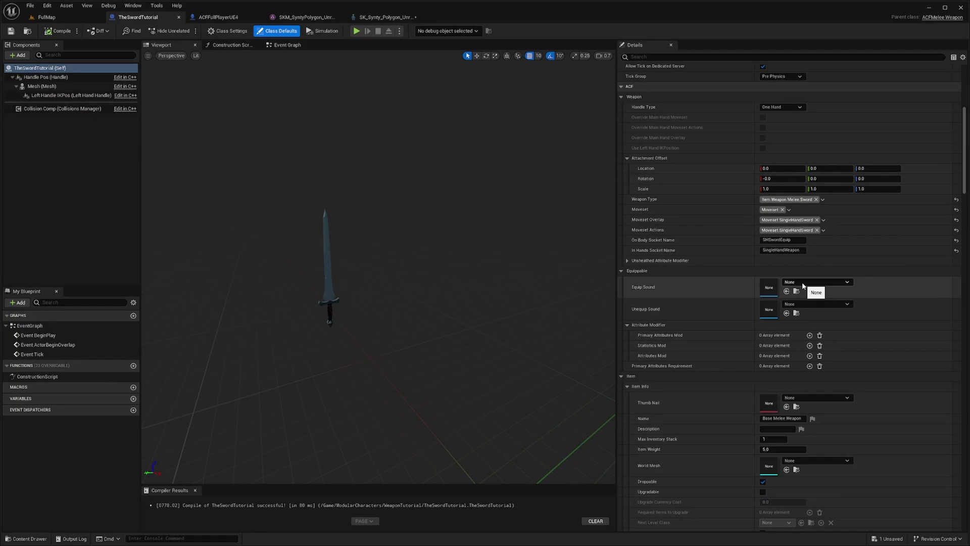
click(803, 283)
scroll(712, 292, down, 3)
click(626, 200)
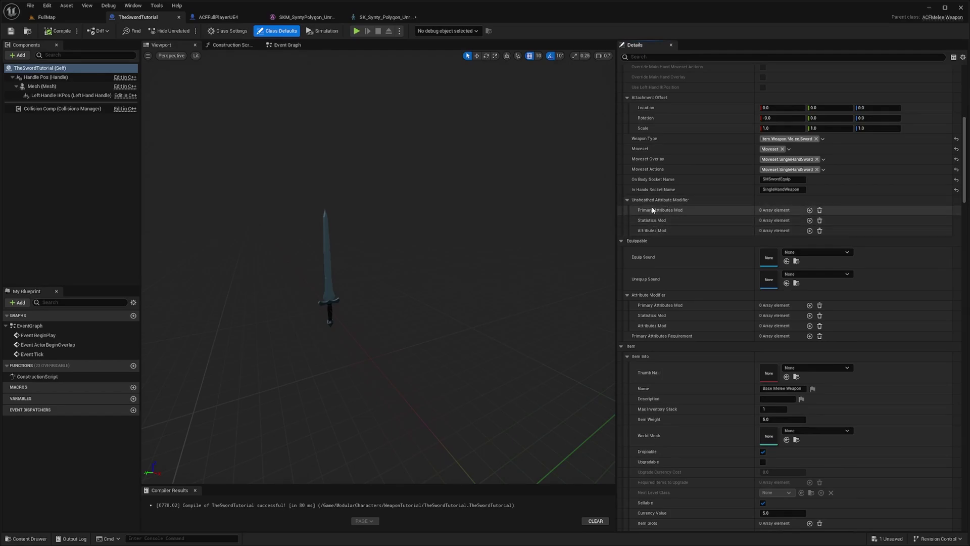
- Fill in the sword's item info with thumbnail 3670157, name Tutorial Sword and description New Sword for tutorial
scroll(695, 303, down, 4)
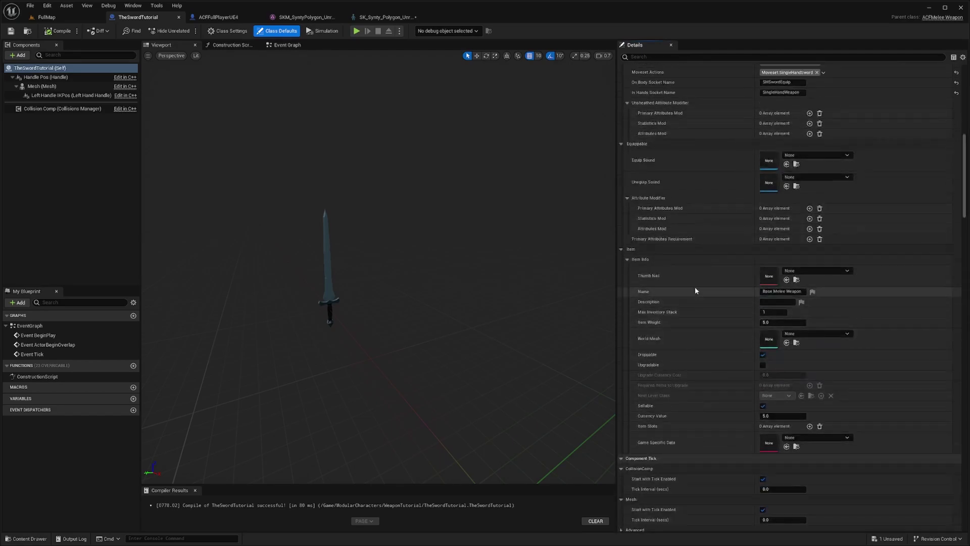
click(801, 273)
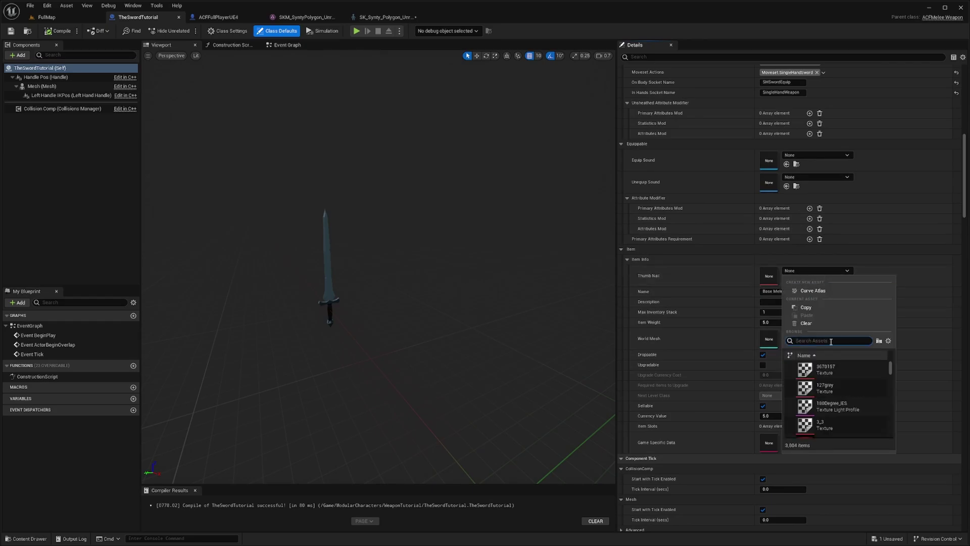
click(817, 366)
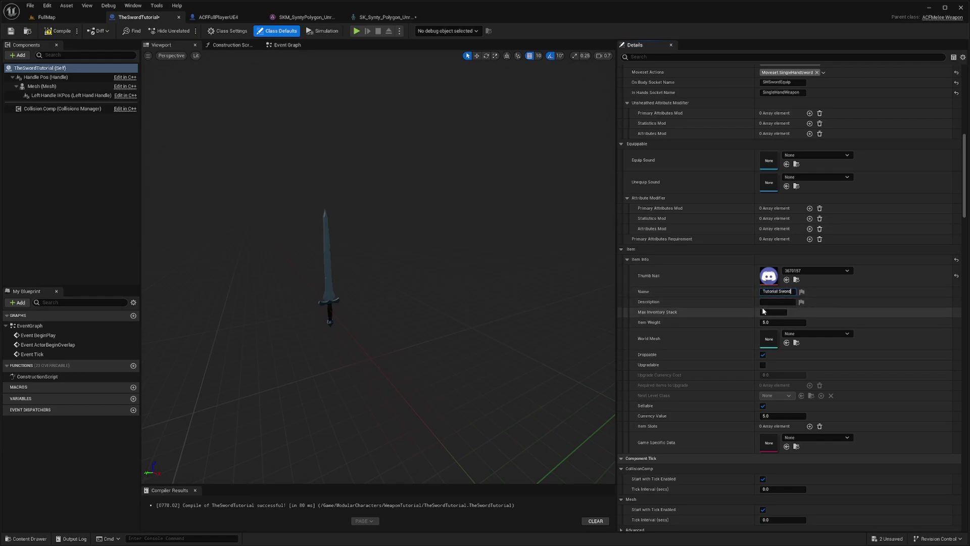
click(771, 300)
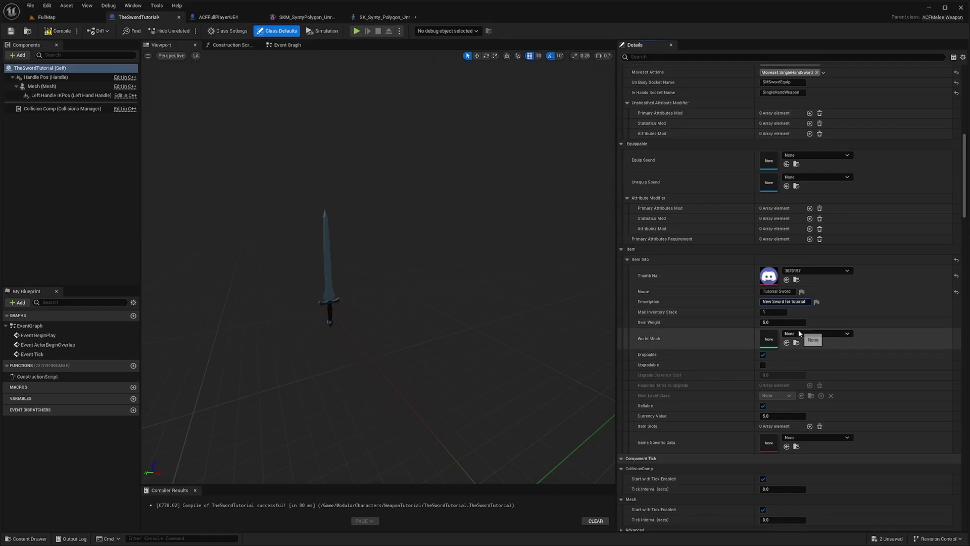
- Add a first element to the sword's Item Slots array
scroll(788, 340, down, 2)
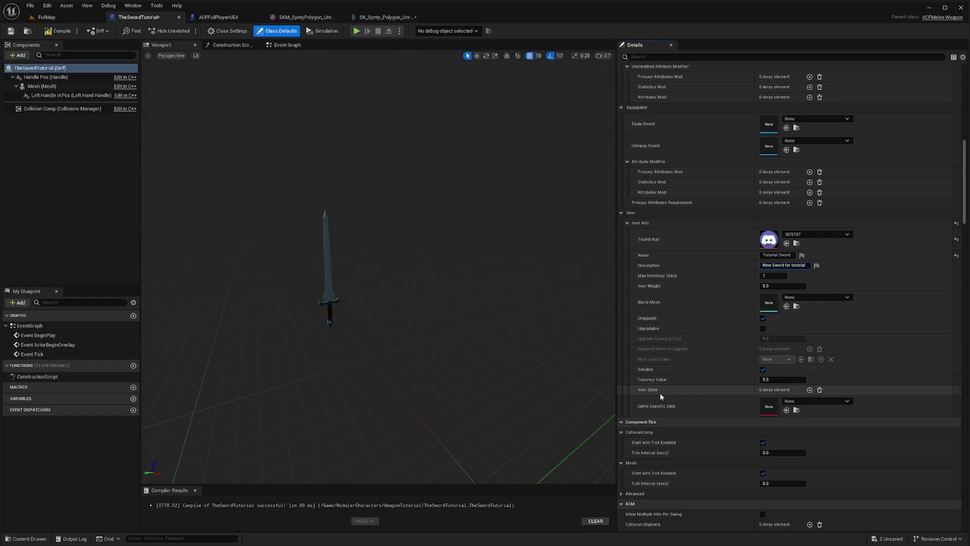
click(809, 390)
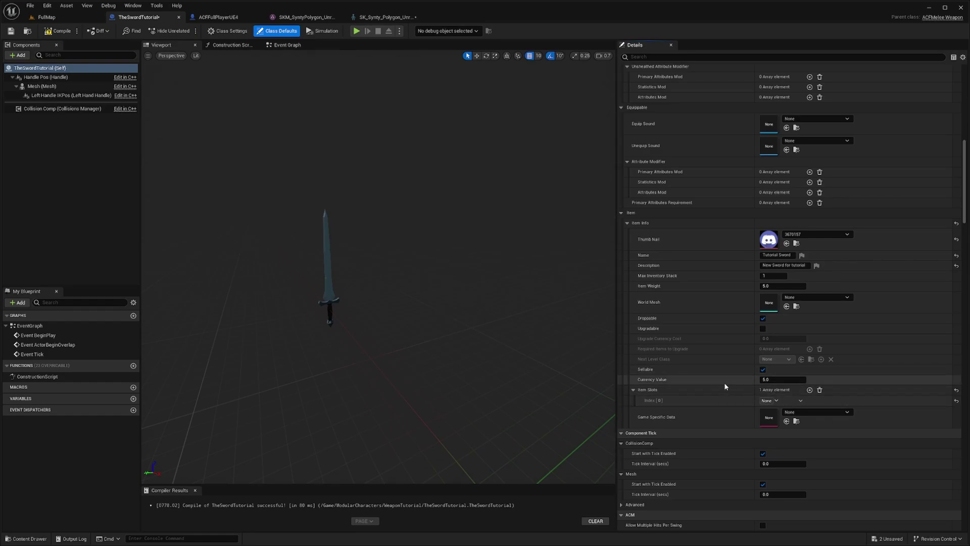
- Inspect the Available Equipment Slot tags on the player blueprint's ACF Equipment & Inventory component
click(230, 17)
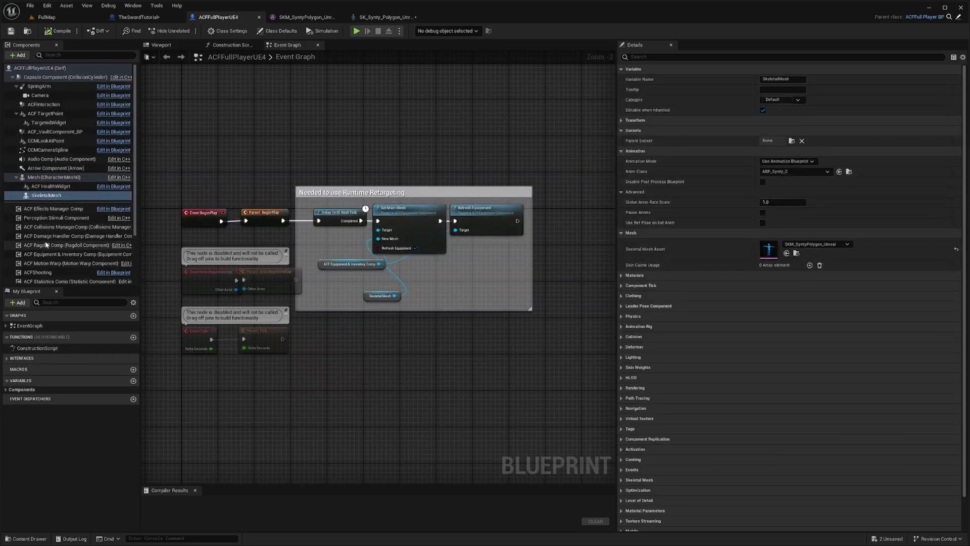
scroll(51, 236, down, 1)
click(54, 231)
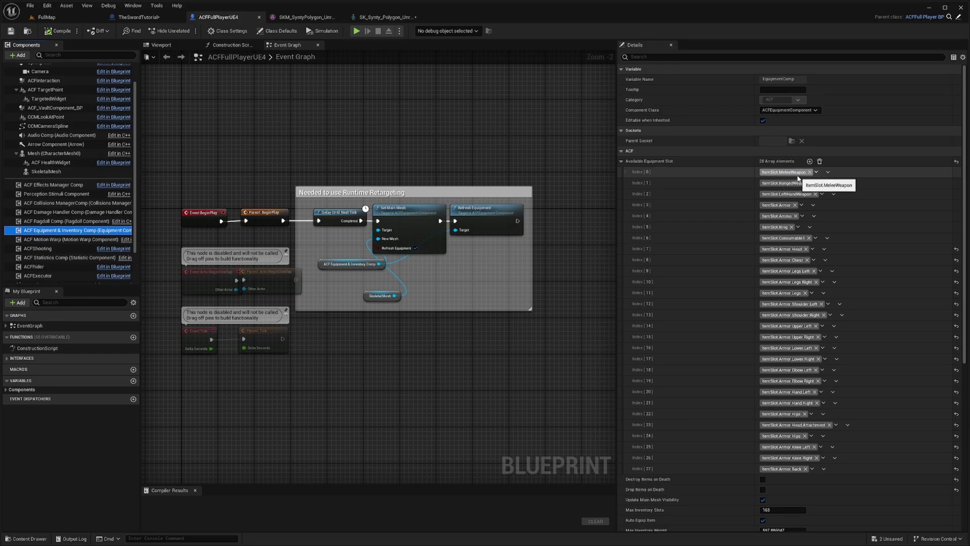
- Return to the sword blueprint and add a second element to its Item Slots array
click(130, 23)
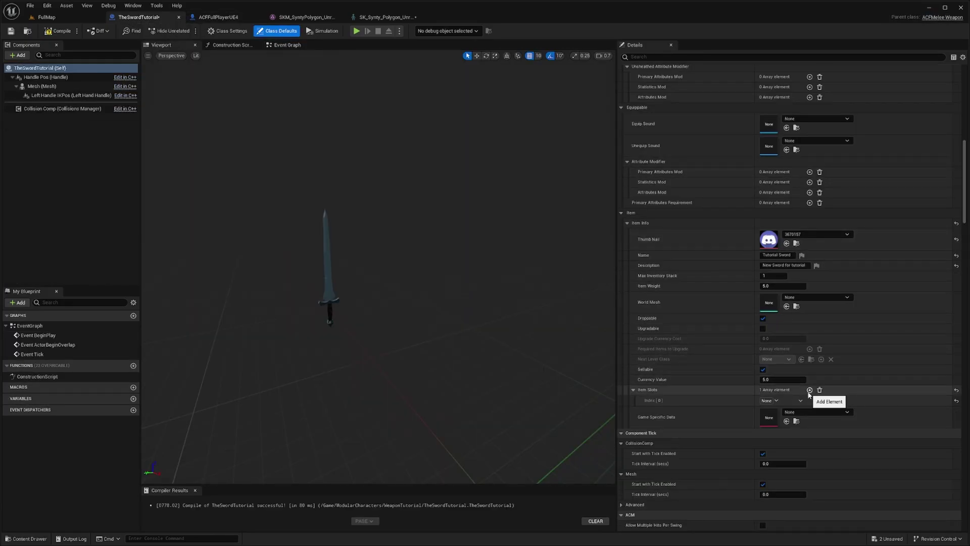
click(809, 390)
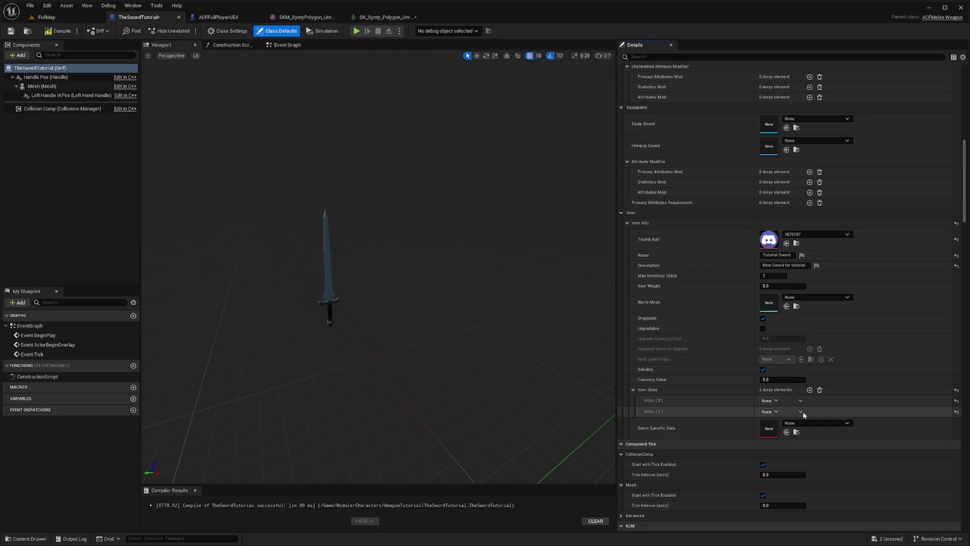
- Delete the second Item Slots element, set the remaining one to ItemSlot.MeleeWeapon and compile the sword blueprint
click(800, 411)
click(811, 432)
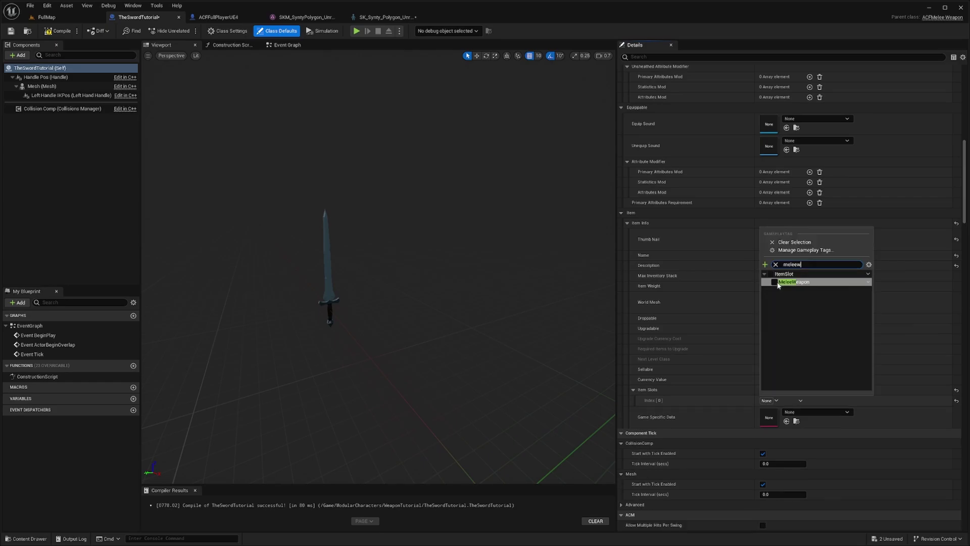
click(776, 282)
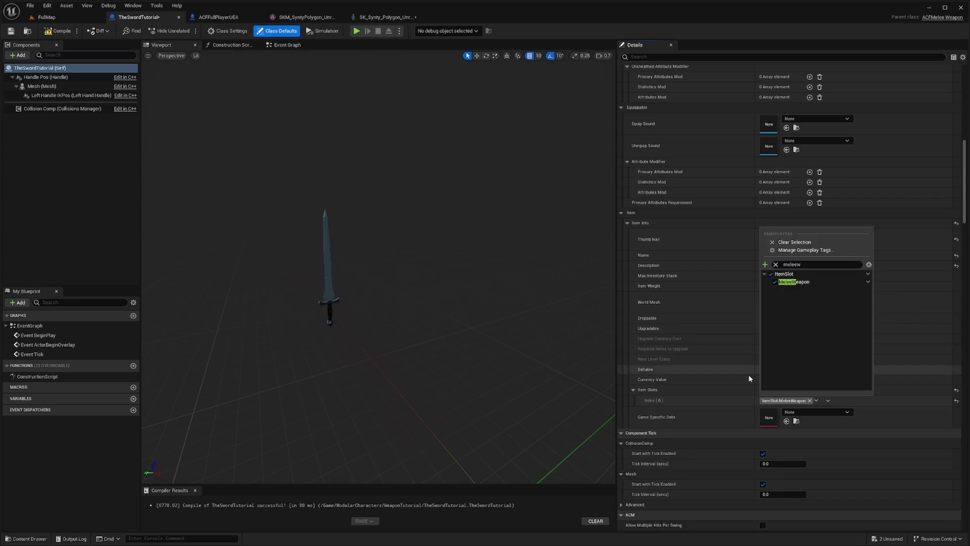
click(739, 400)
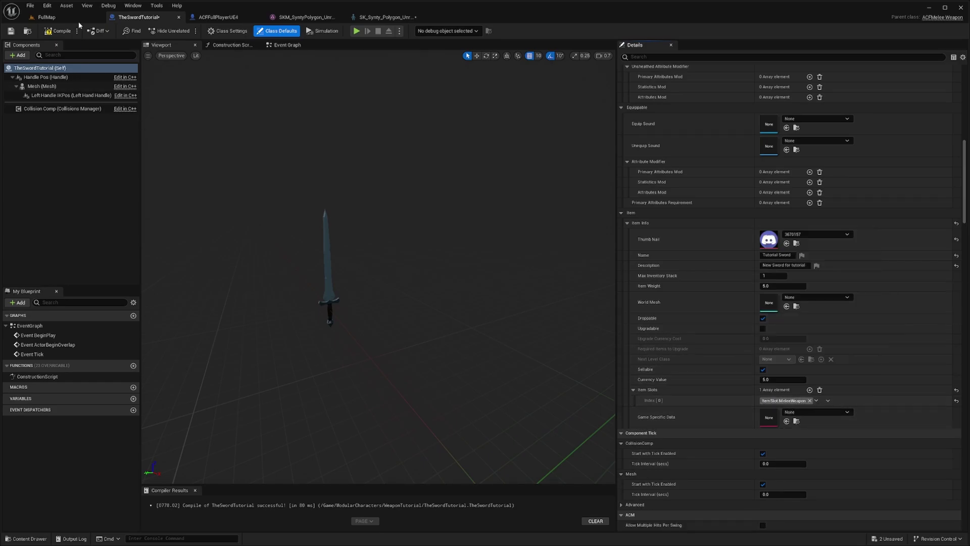
click(57, 29)
scroll(768, 201, down, 8)
scroll(768, 201, up, 5)
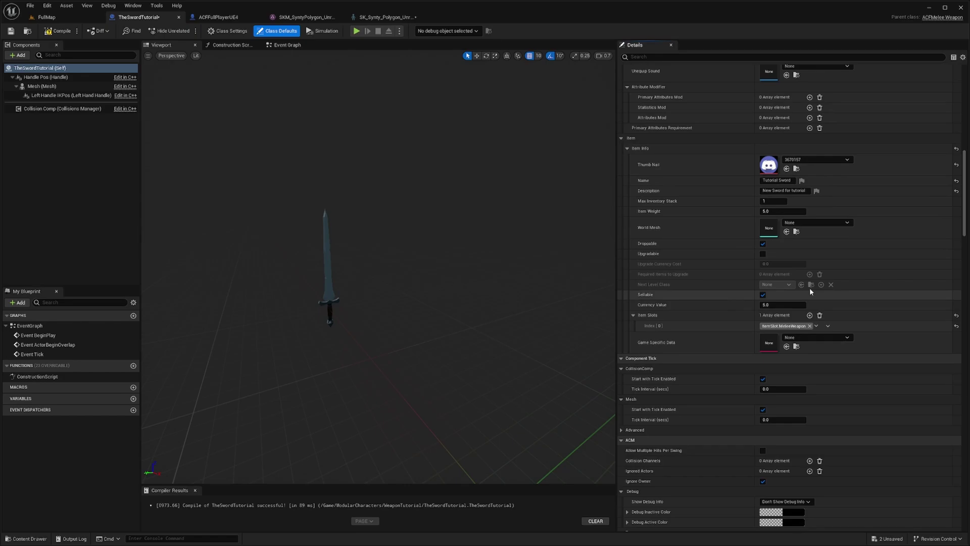
- Add a damage trace named TutorialSwordTrace to the sword's Collision Comp component and expand its settings
click(43, 110)
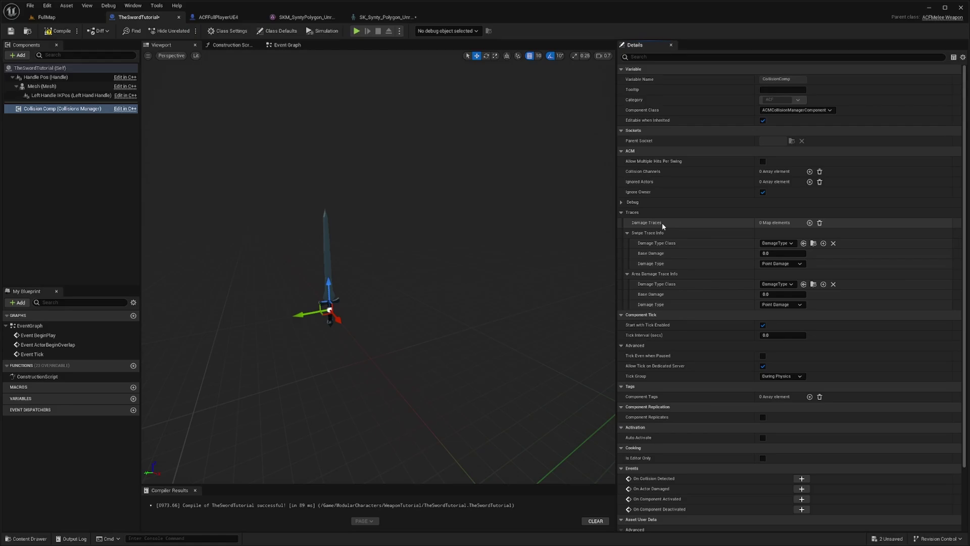
click(621, 213)
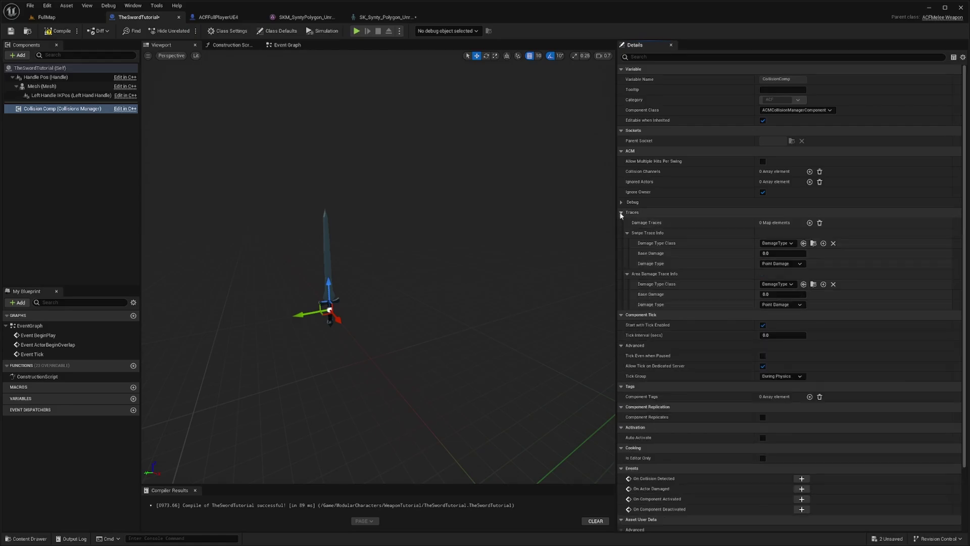
click(621, 213)
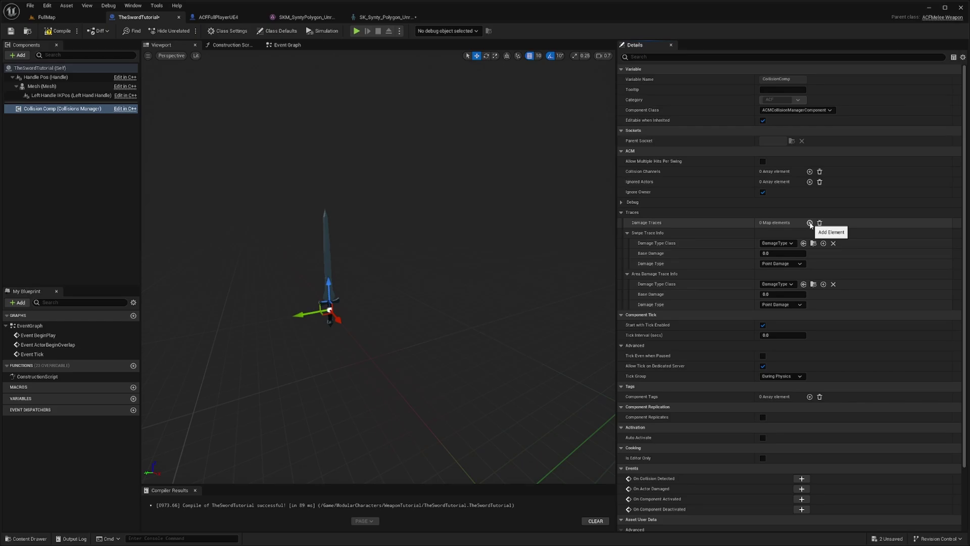
click(809, 223)
click(658, 233)
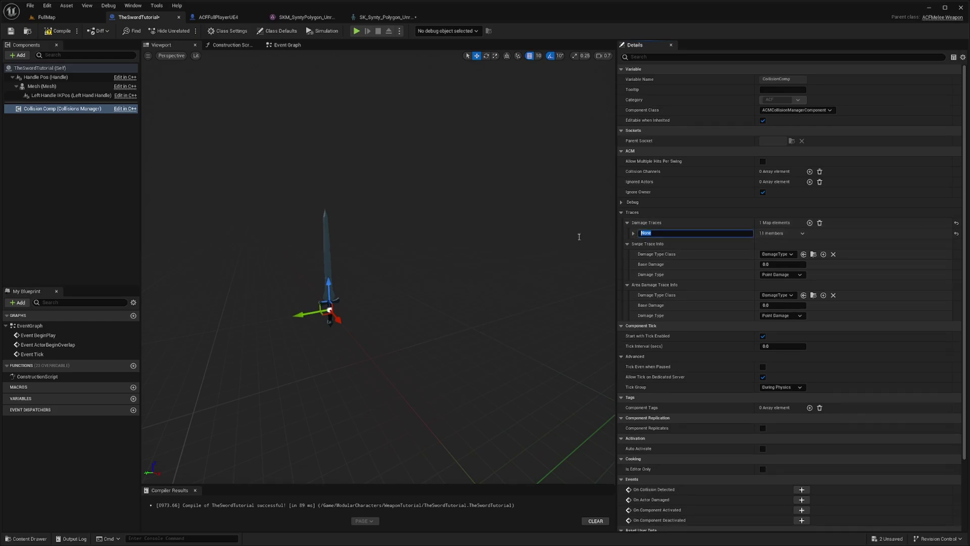
click(633, 233)
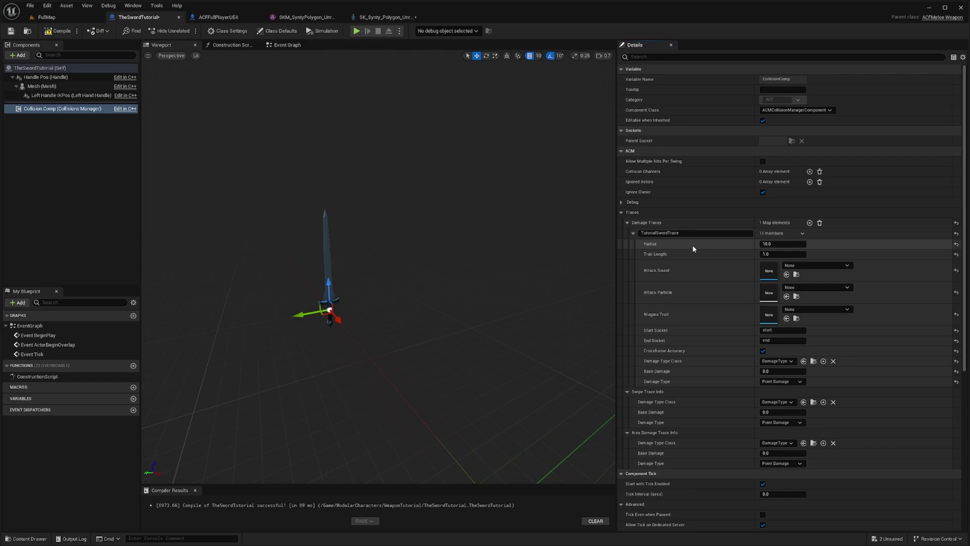
- Set the TutorialSwordTrace attack sound to A_Sword_Swing_Cue and preview the cue
click(802, 268)
text(sword)
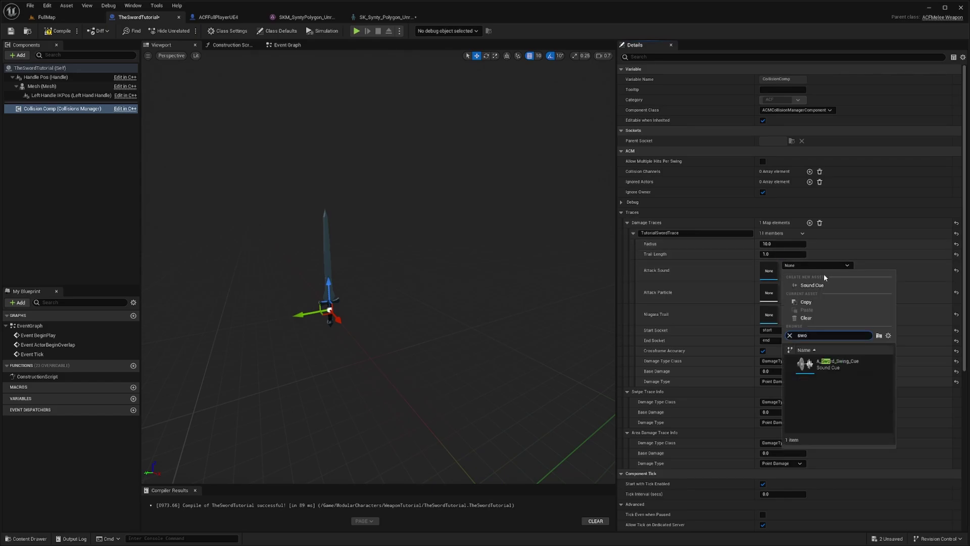
click(804, 365)
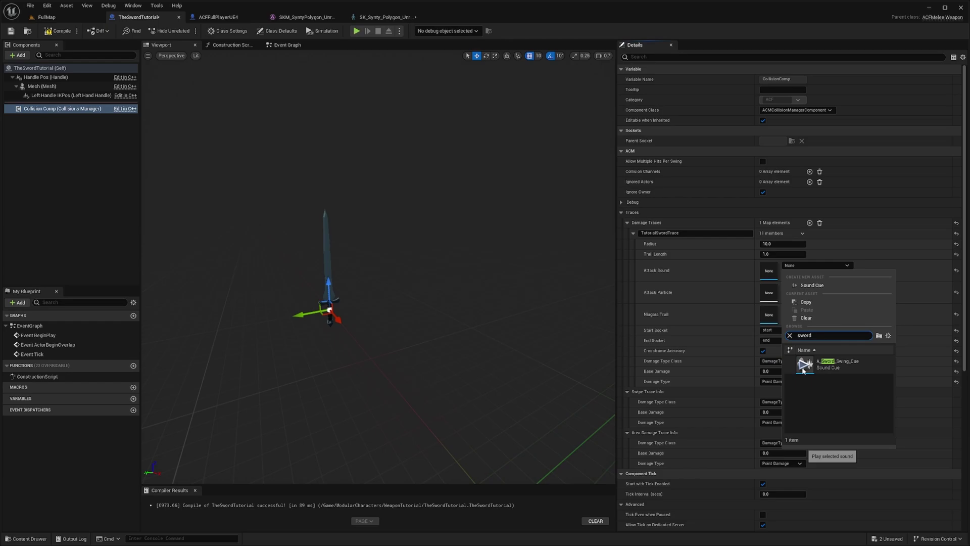
click(829, 363)
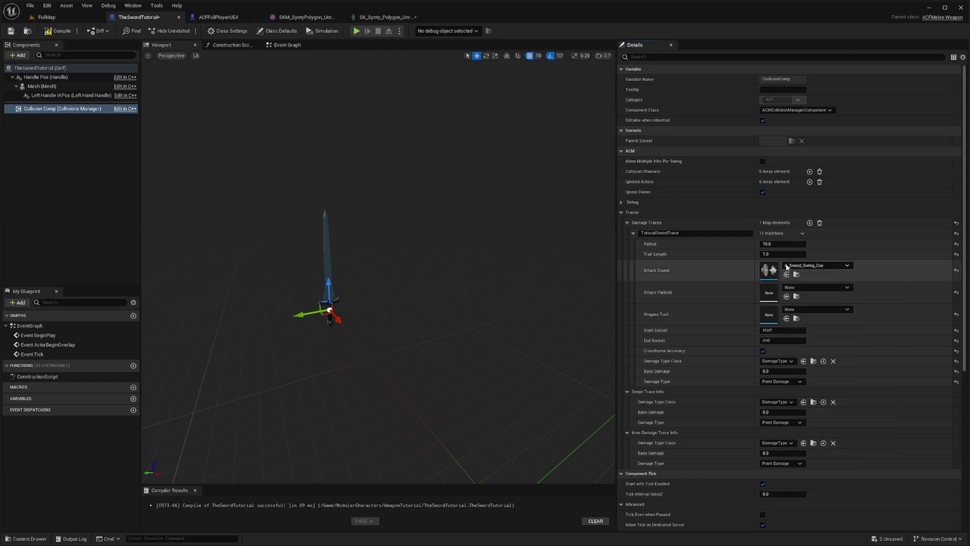
click(816, 265)
click(804, 411)
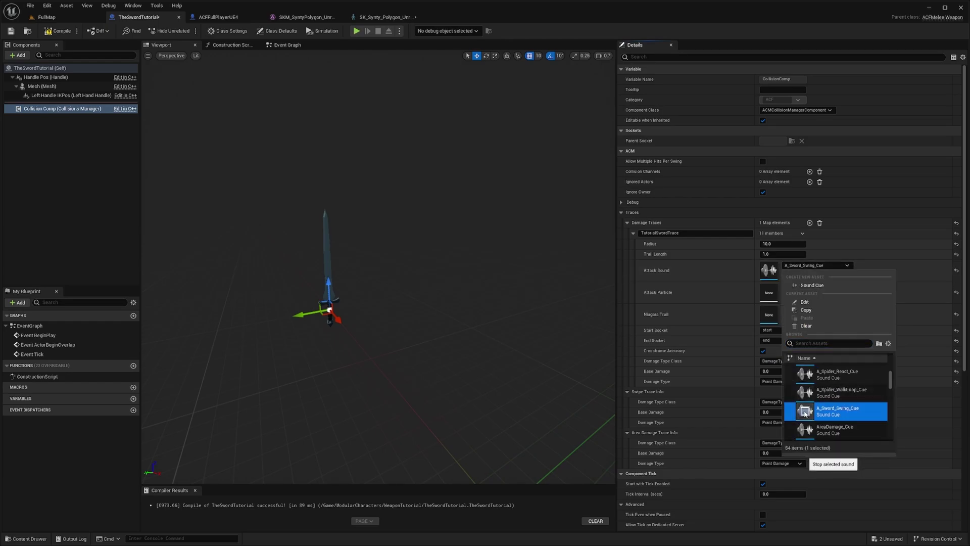
click(799, 266)
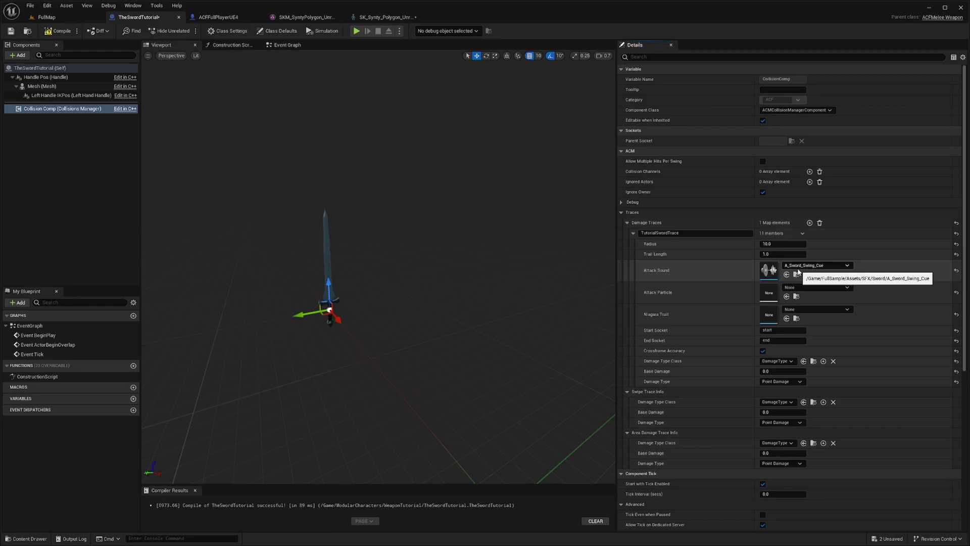
click(798, 266)
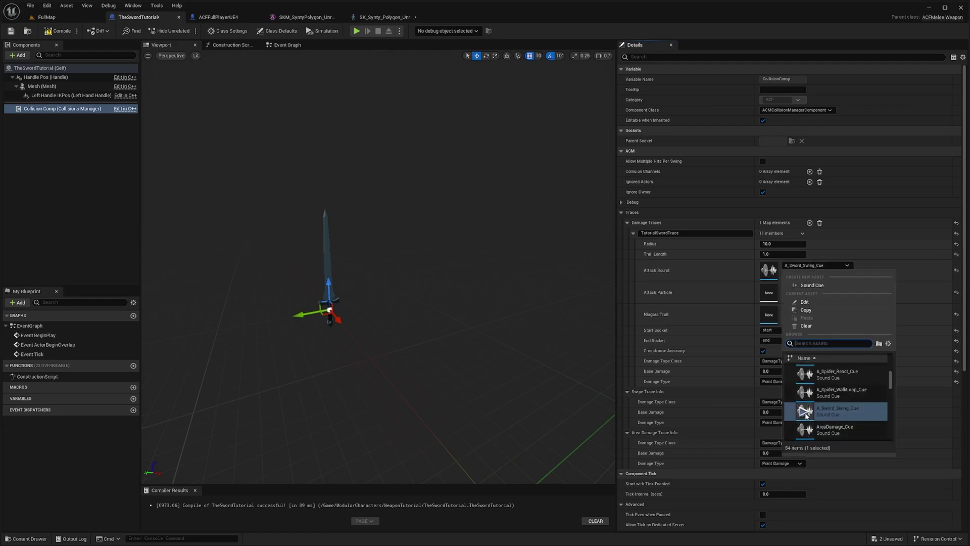
- Set the TutorialSwordTrace attack particle to P_MeleeTrails_RoarBuffed
click(819, 288)
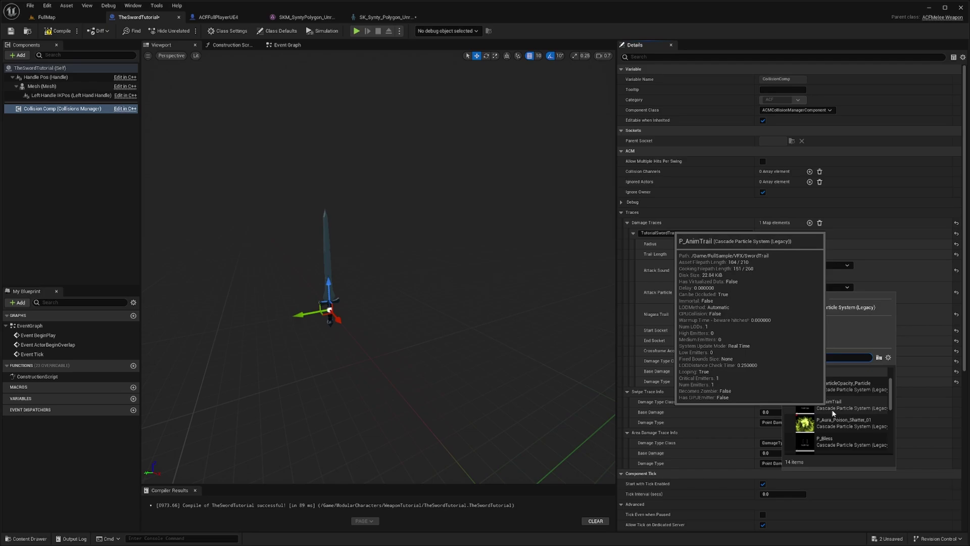
text(trail)
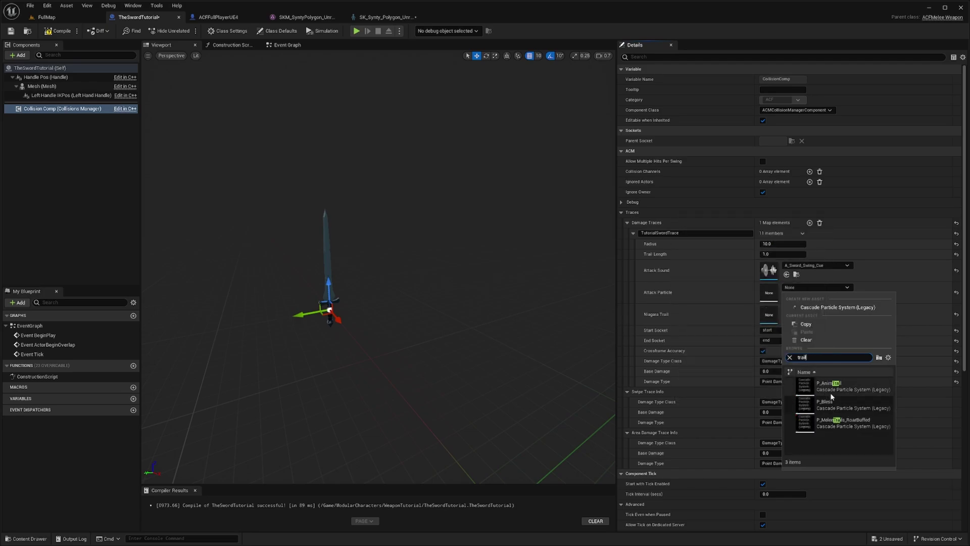
click(840, 425)
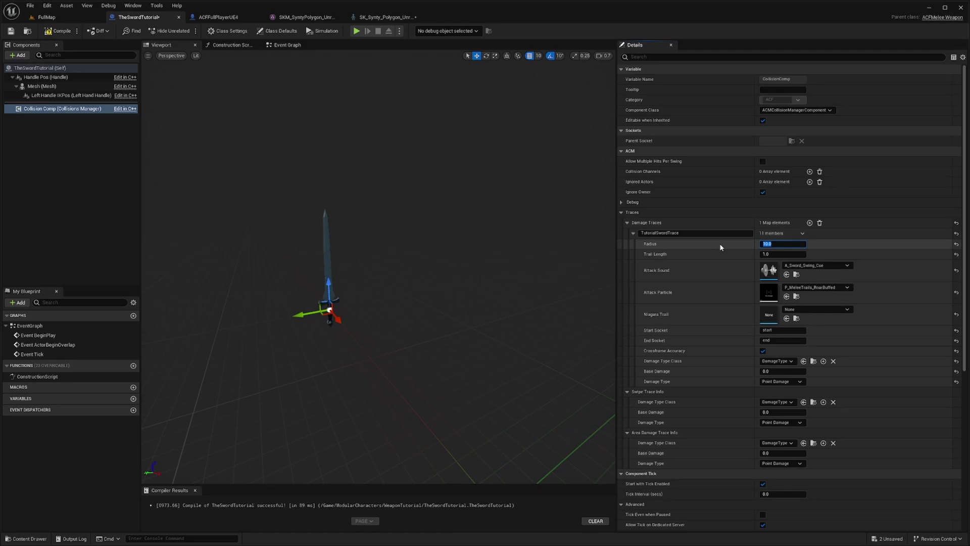
- Give TutorialSwordTrace a radius of 20, a trail length of 2, start socket Start and end socket End
text(20)
click(775, 253)
text(2)
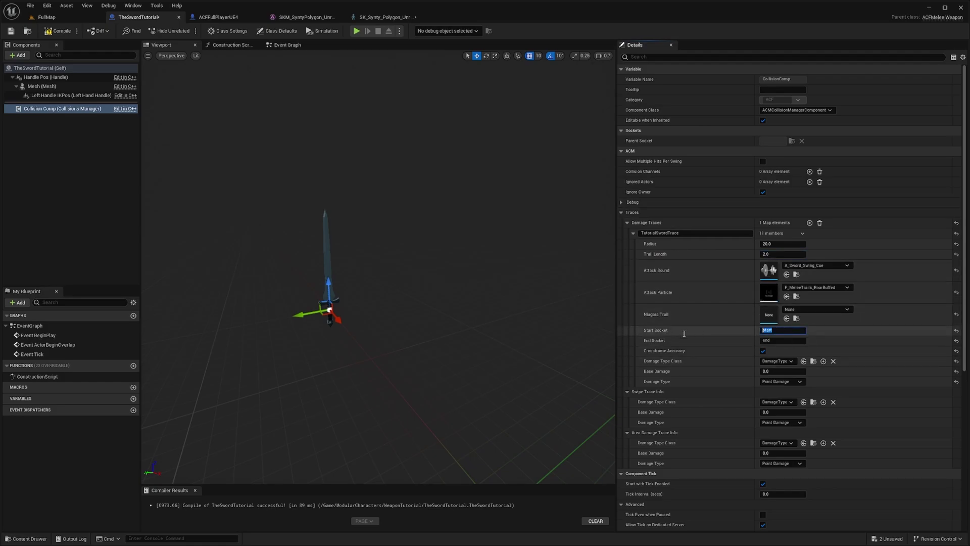
text(Start)
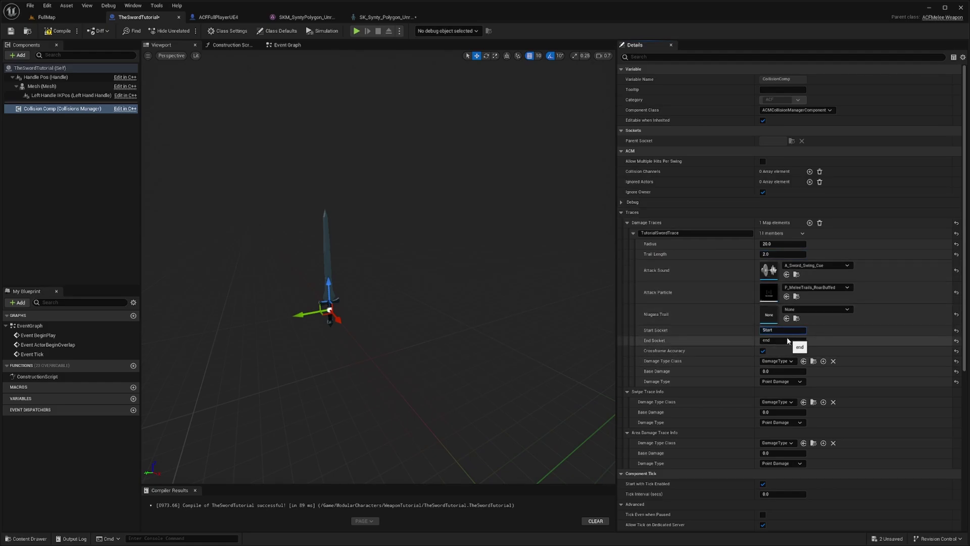
click(786, 340)
text(End)
key(Return)
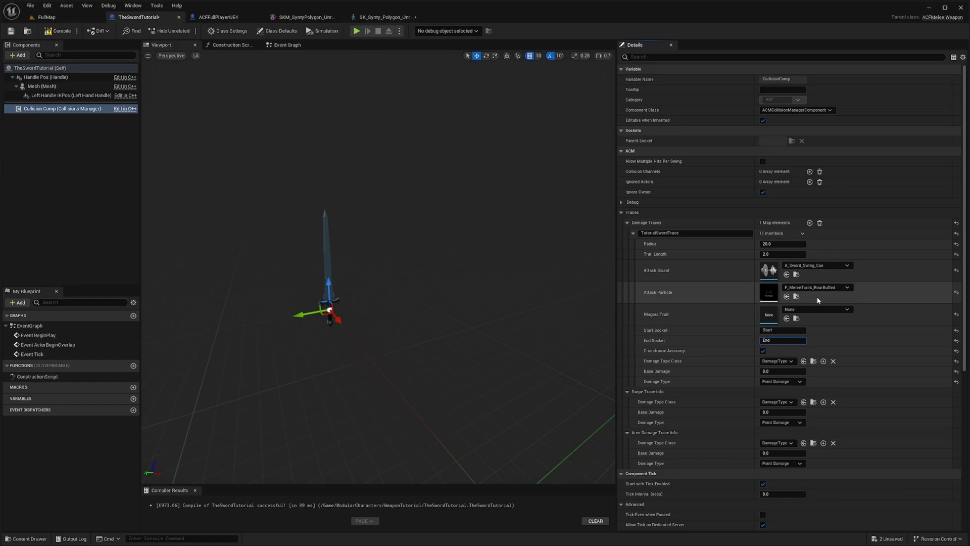
- Set the TutorialSwordTrace damage type class to ACFCutDamageType and compile the blueprint
click(780, 362)
text(acf)
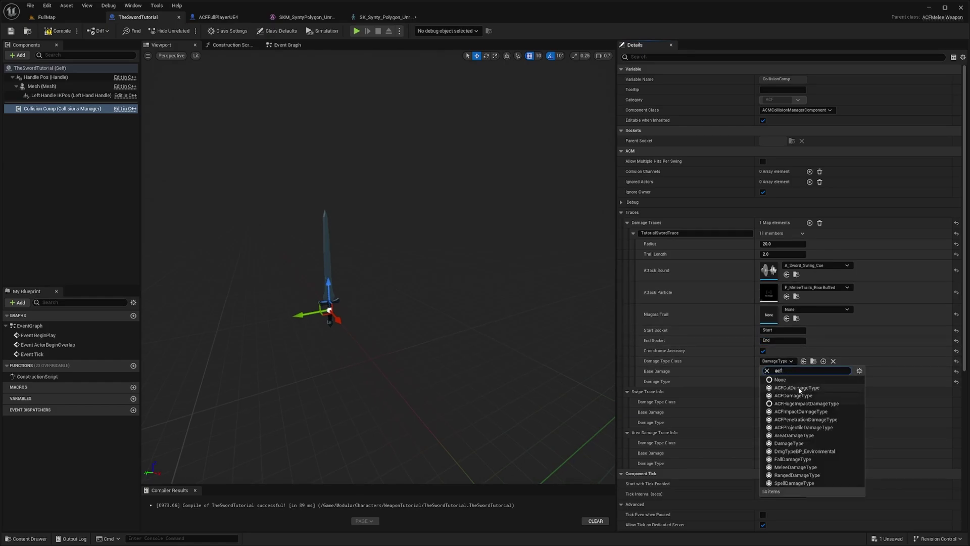
click(797, 388)
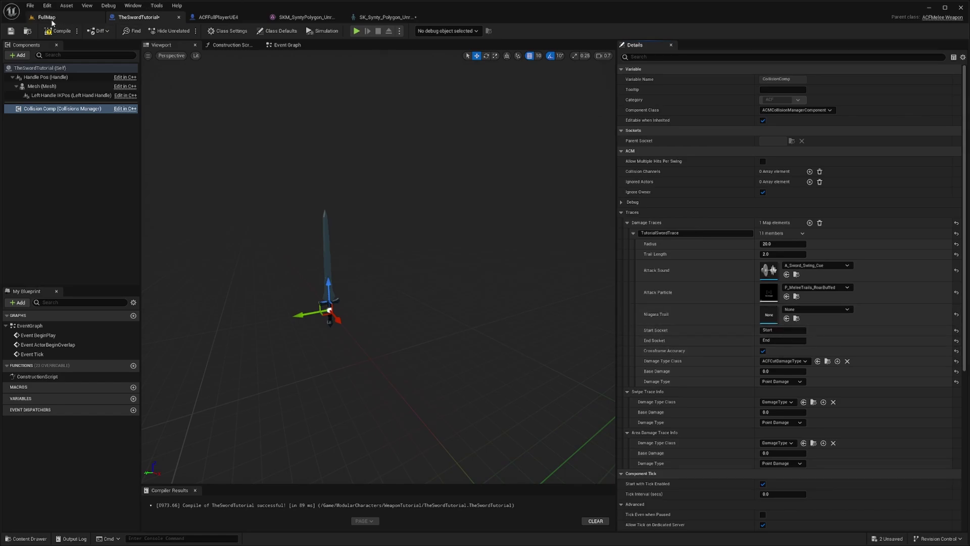
click(58, 30)
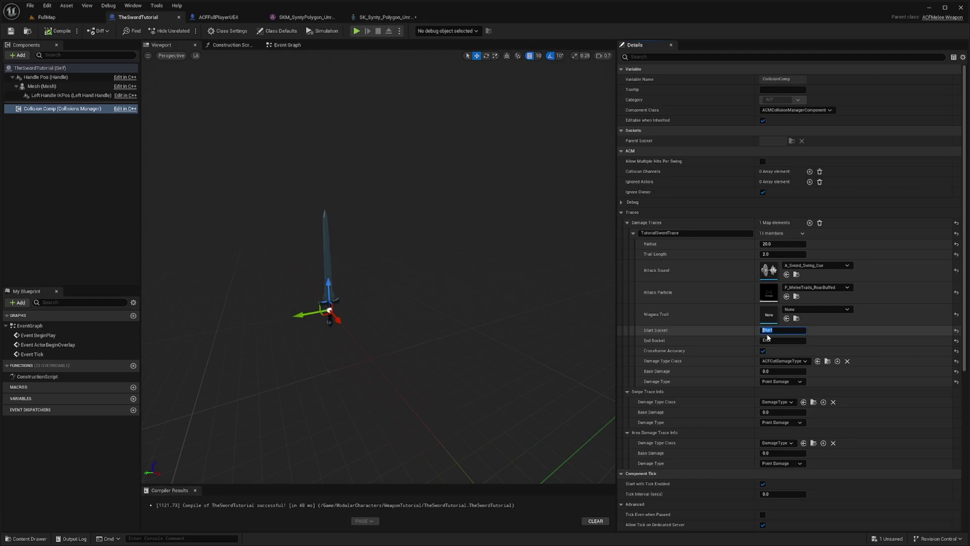
- Locate the skeletal mesh SK_Wep_Sword_01 used by the sword's Mesh component and open it for editing
click(327, 254)
right_drag(327, 255, 292, 249)
click(81, 87)
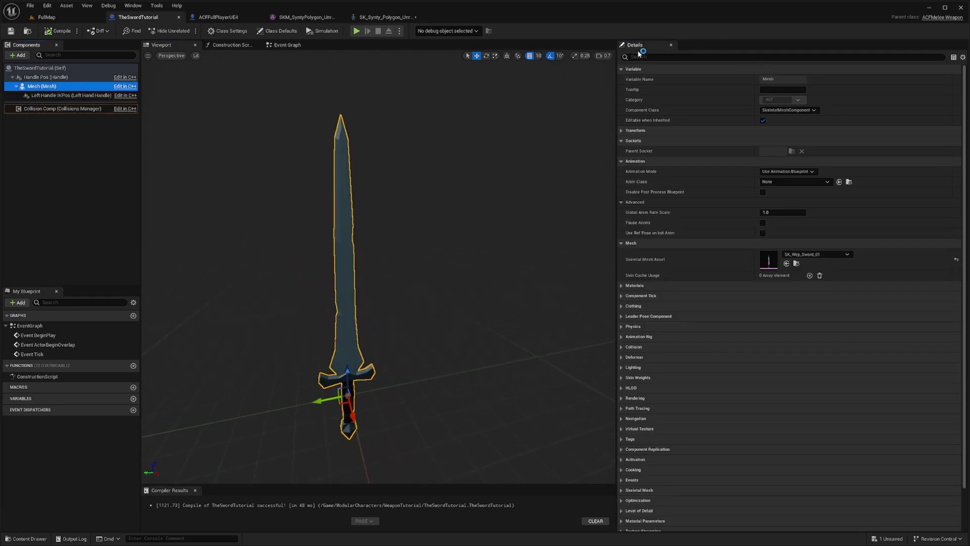
click(796, 263)
scroll(538, 485, down, 1)
click(538, 474)
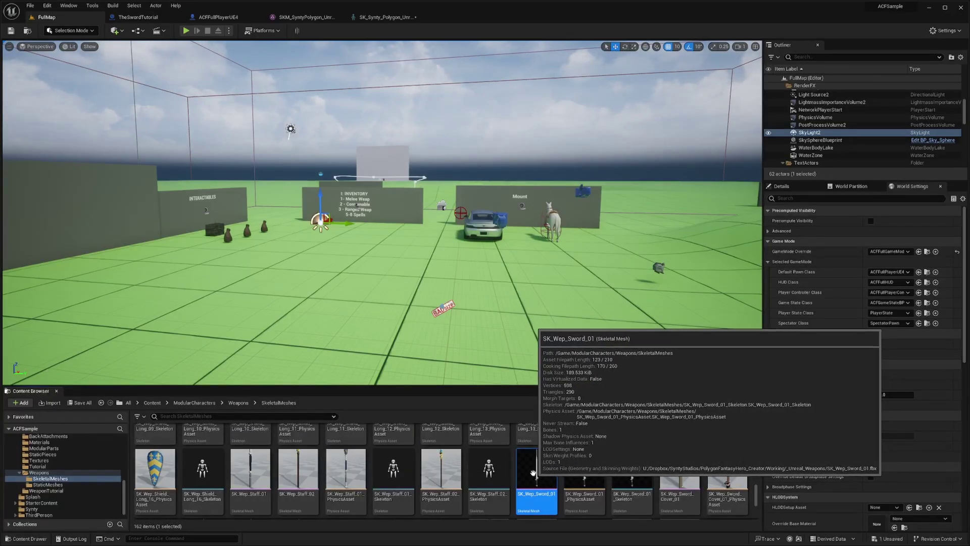
double_click(539, 473)
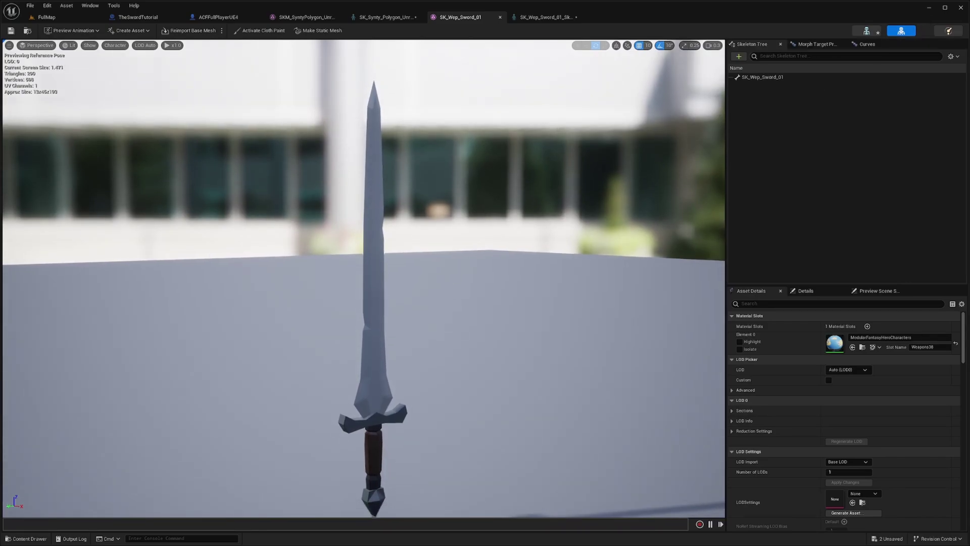
- Add two sockets to the SK_Wep_Sword_01 bone in the skeleton tree
click(771, 77)
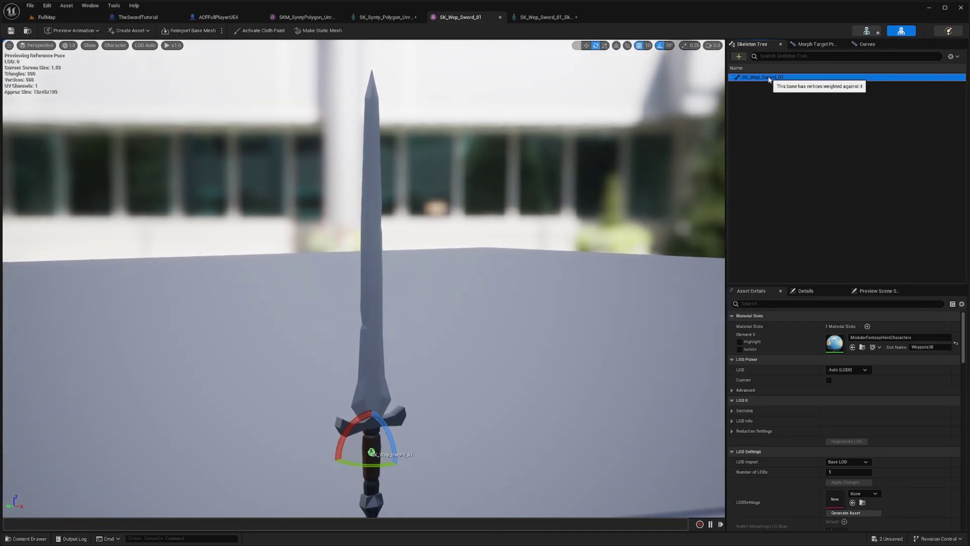
right_click(769, 79)
click(801, 109)
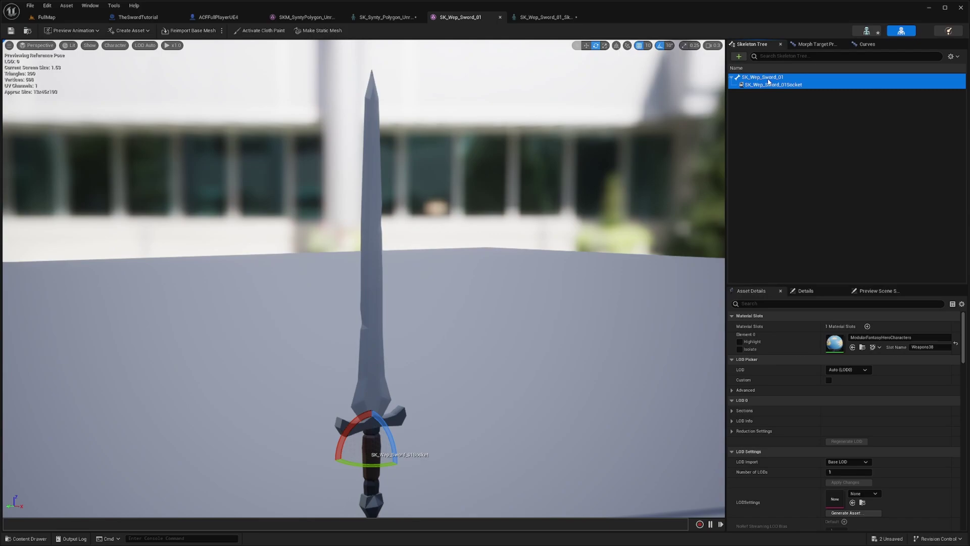
right_click(769, 83)
click(781, 108)
click(781, 107)
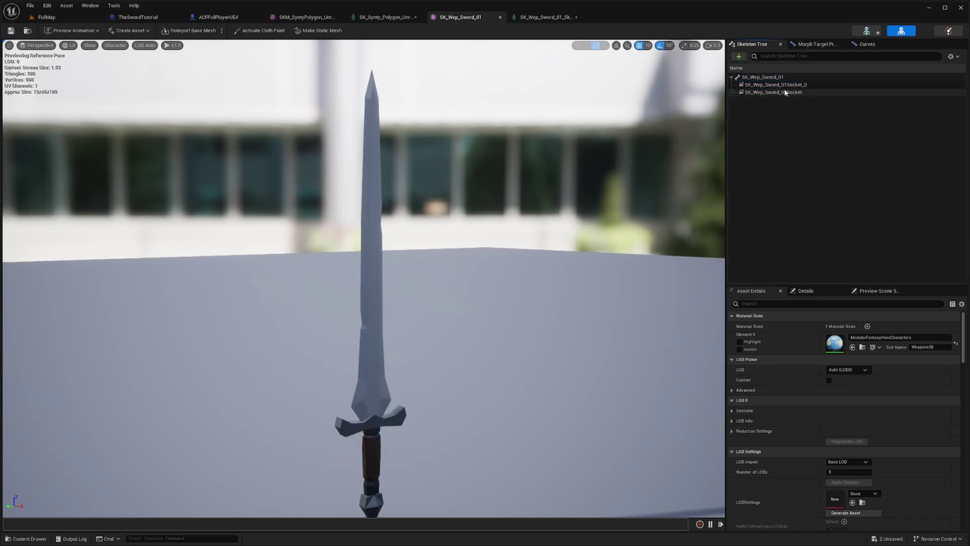
- Rename the two new sword sockets Start and End
click(778, 85)
key(F2)
text(SD)
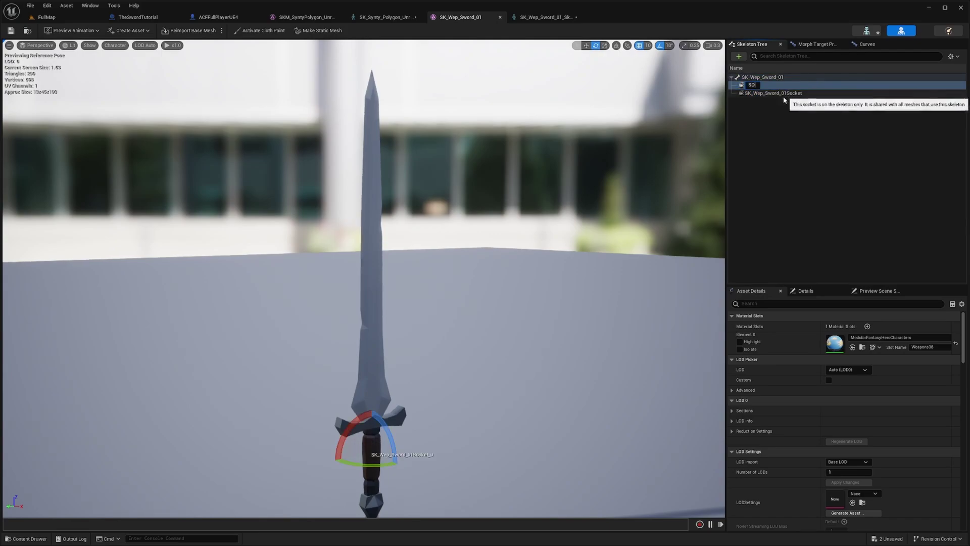
key(BackSpace)
text(tart)
click(782, 95)
key(F2)
text(E)
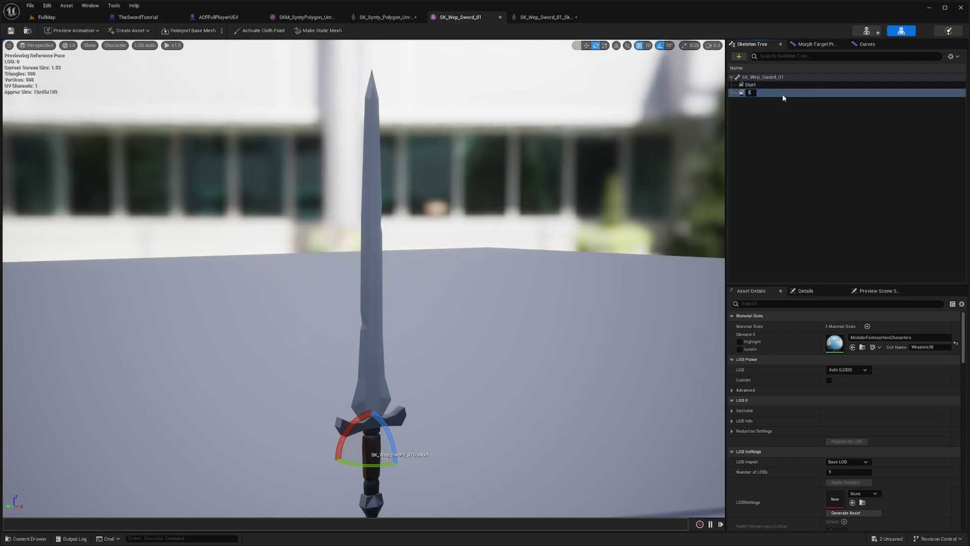
text(nd)
key(Return)
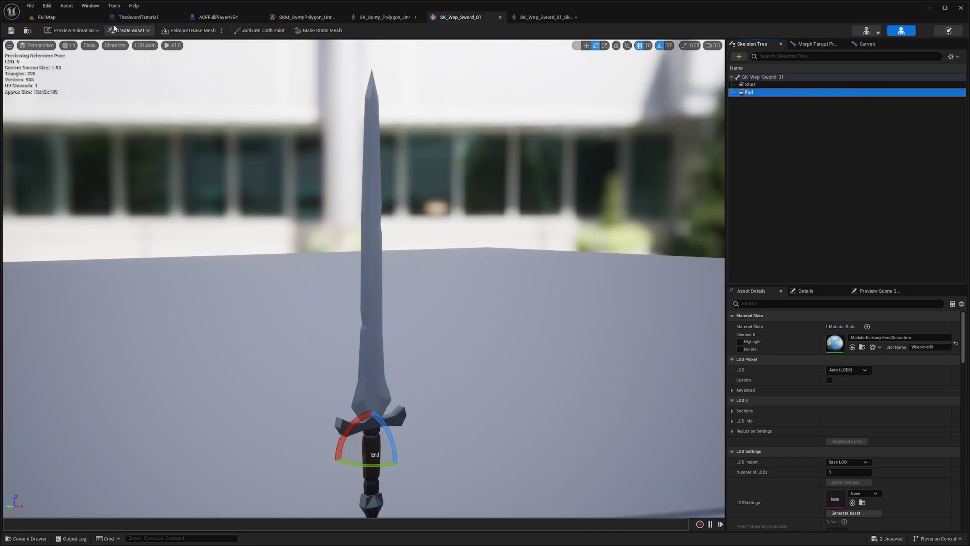
- Check the trace's socket names in the sword blueprint and return to the SK_Wep_Sword_01 mesh
click(132, 17)
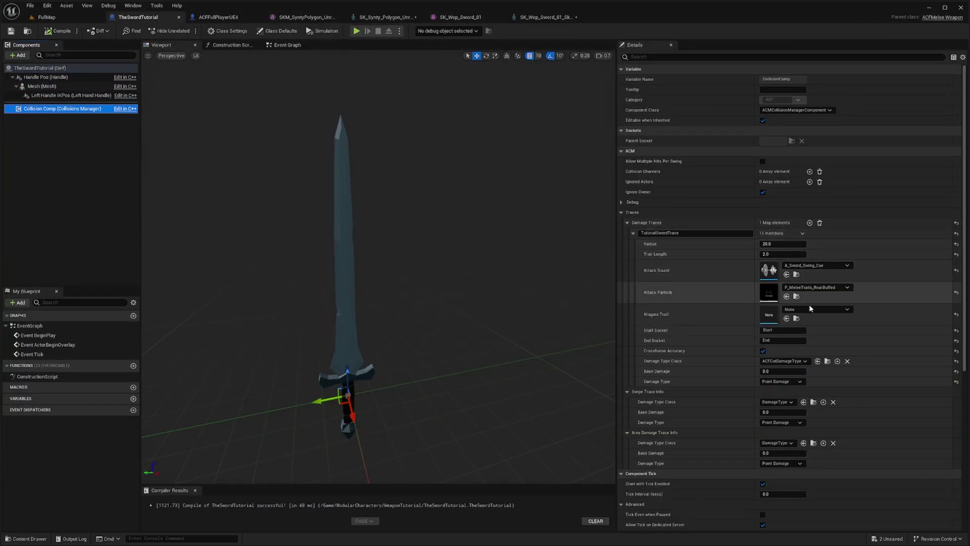
click(535, 17)
click(461, 18)
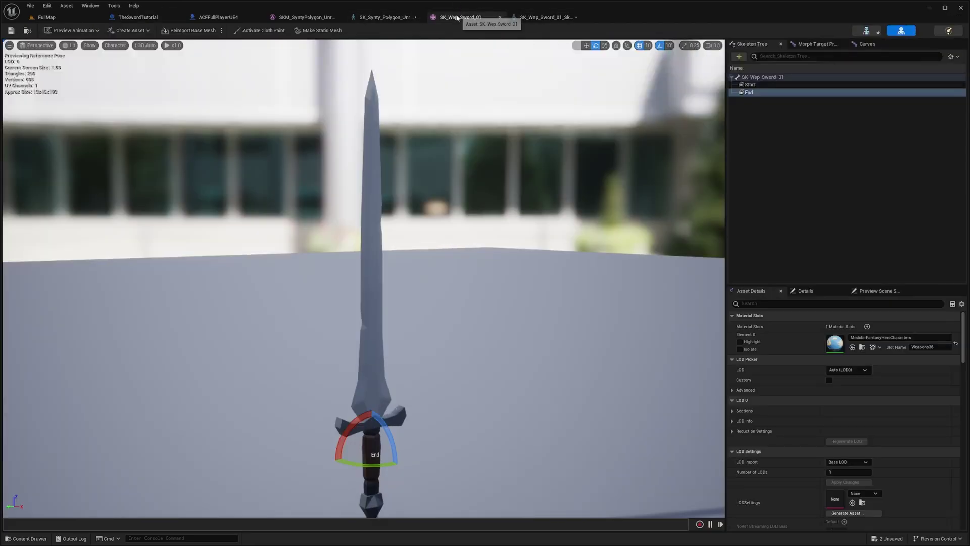
- Move the End socket of SK_Wep_Sword_01 up along the blade to the tip of the sword
key(f)
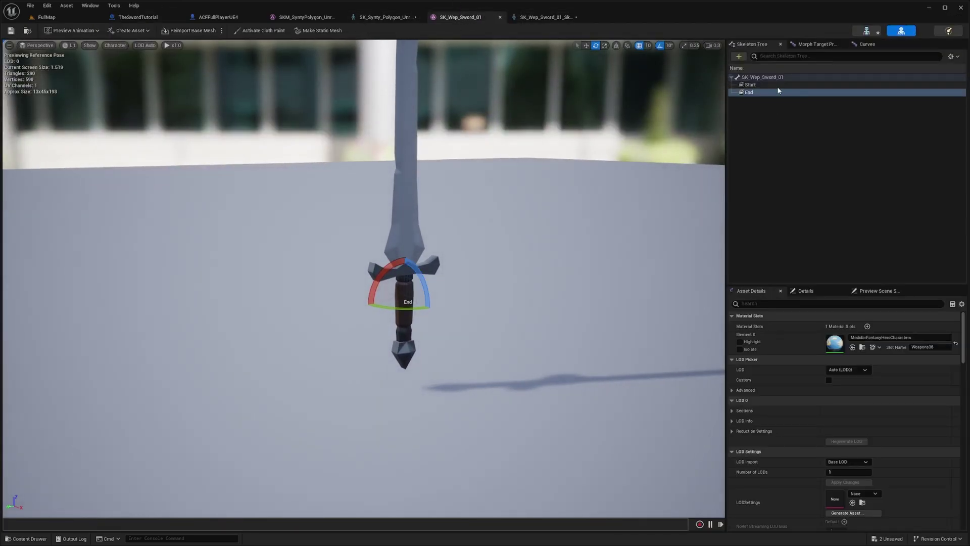
click(763, 85)
click(759, 93)
click(757, 86)
click(759, 92)
click(757, 85)
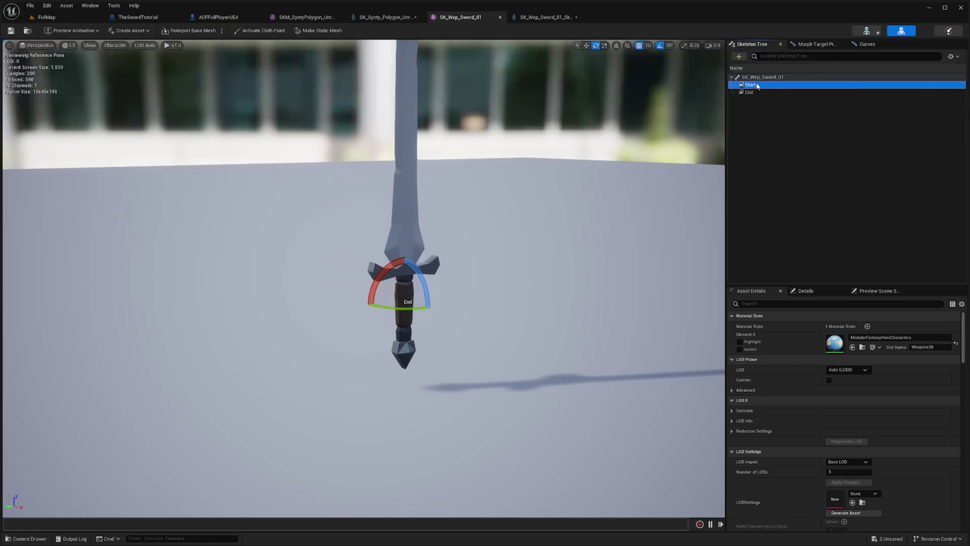
click(758, 93)
right_drag(417, 262, 460, 278)
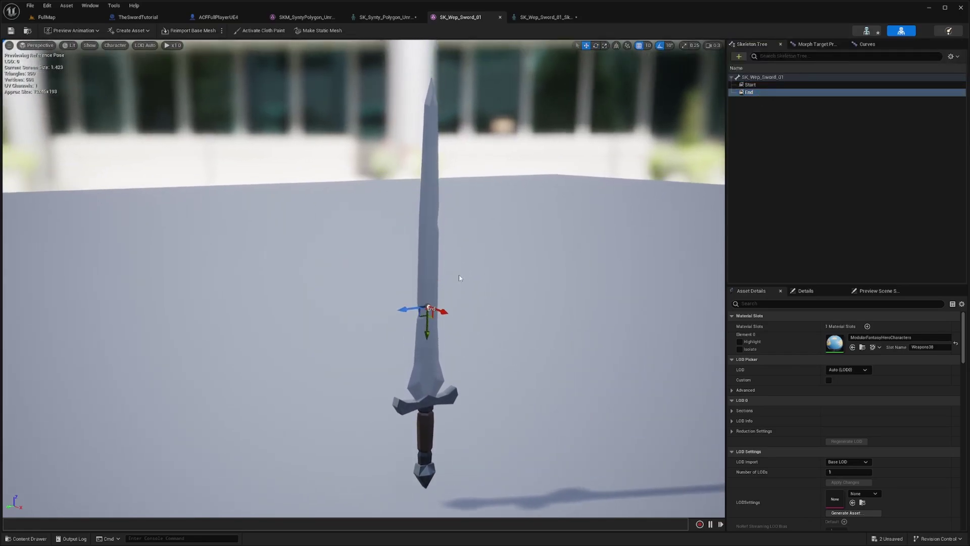
key(w)
right_drag(444, 96, 476, 55)
scroll(445, 96, down, 1)
key(e)
key(w)
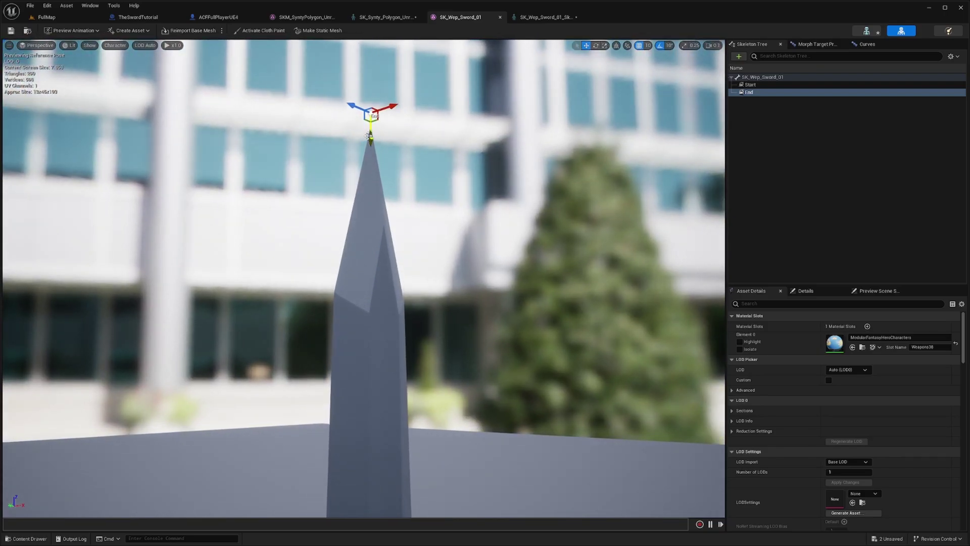
click(399, 162)
key(w)
right_drag(400, 162, 374, 211)
key(s)
scroll(399, 162, up, 3)
- Position the Start socket at the crossguard, near the base of the sword's blade
click(750, 84)
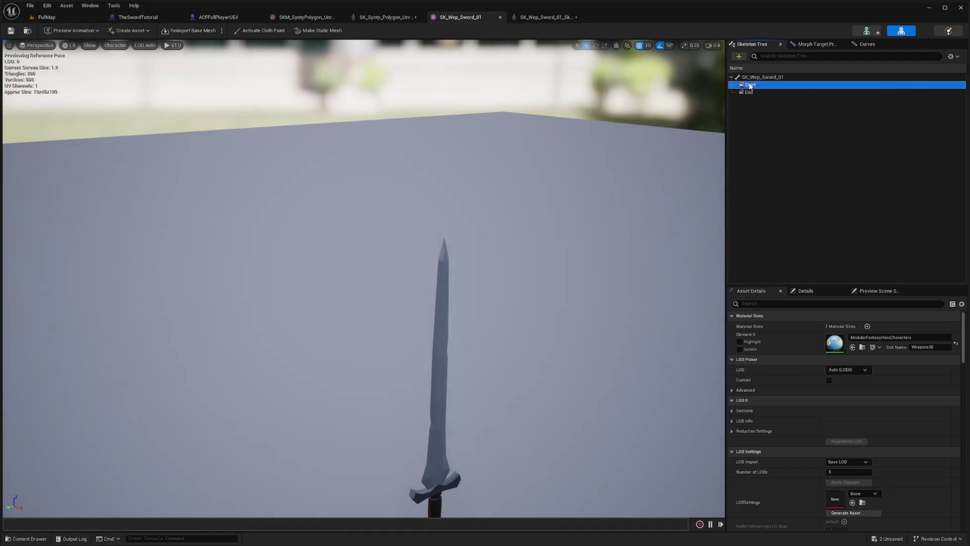
key(f)
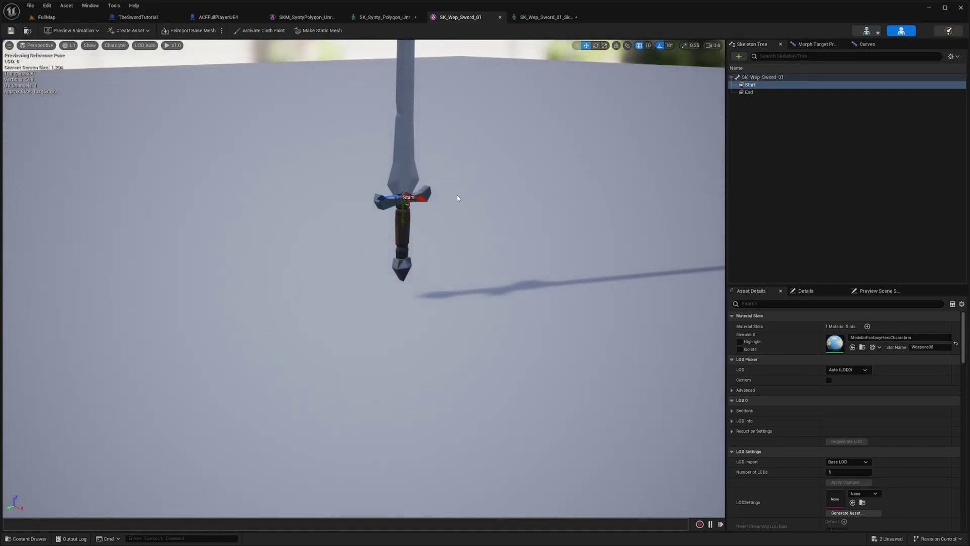
right_drag(457, 198, 490, 152)
key(w)
key(s)
click(397, 163)
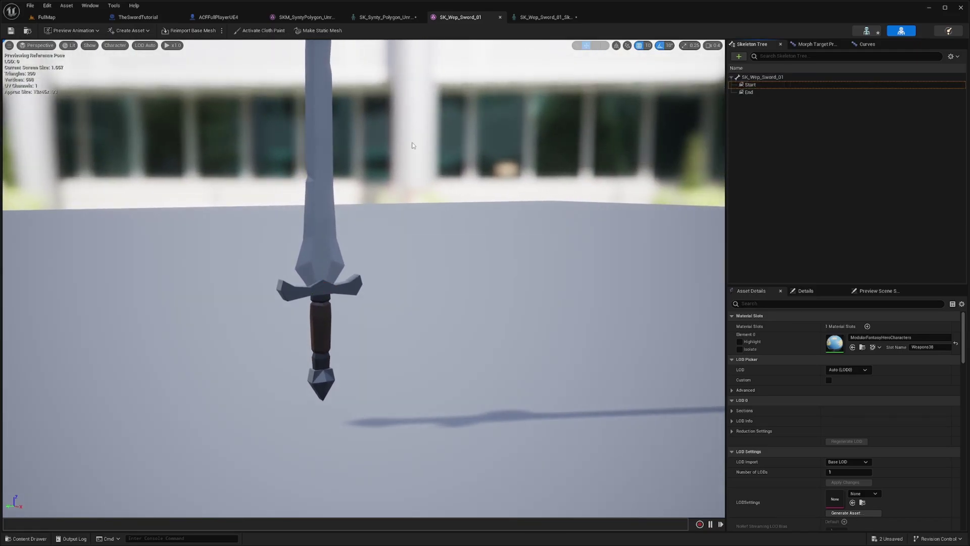
- Save the SK_Synty_Polygon_Unreal skeleton and open the WeaponTutorial folder from the FullMap level
click(386, 17)
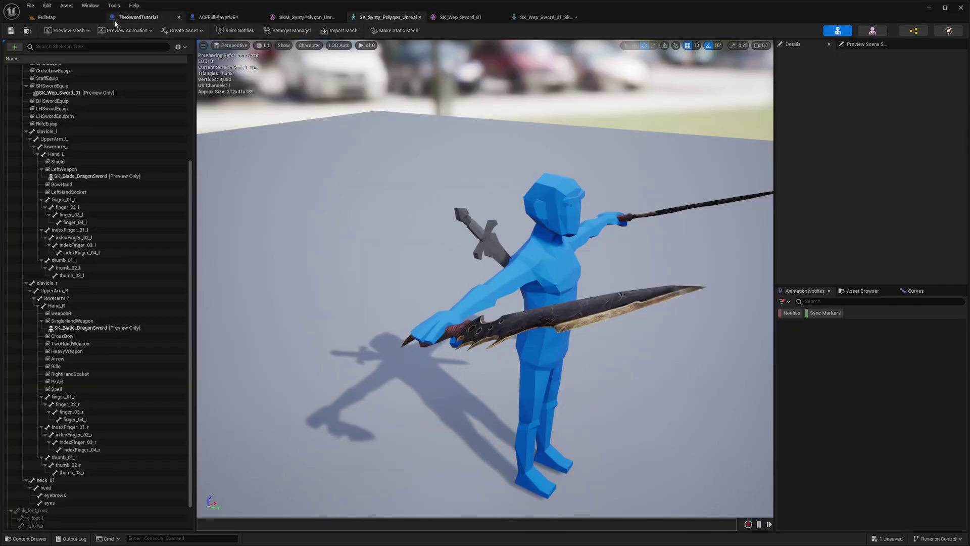
click(136, 18)
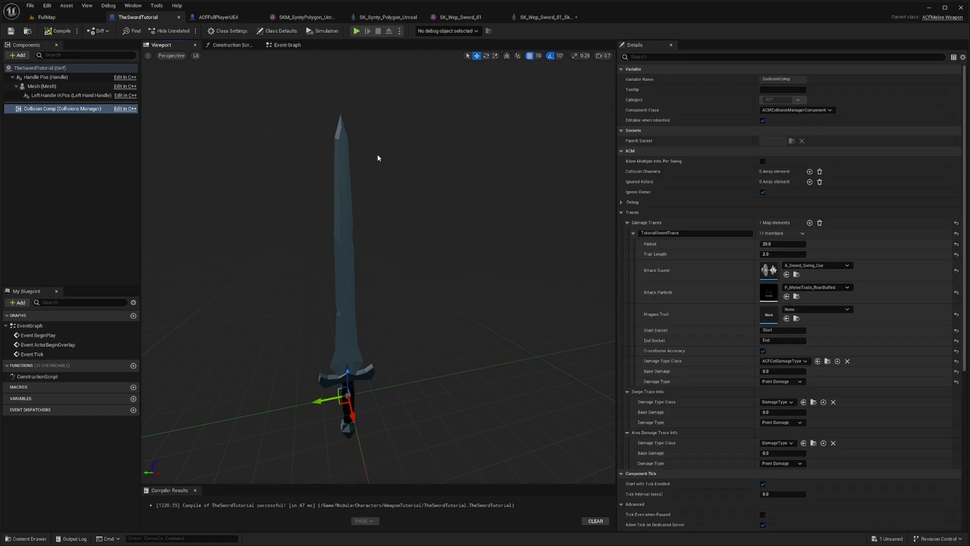
click(47, 17)
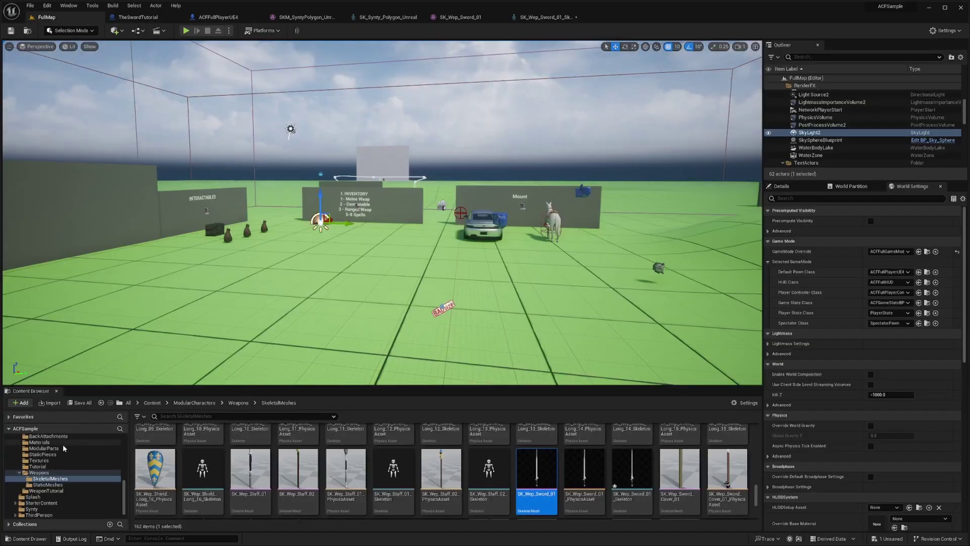
click(46, 490)
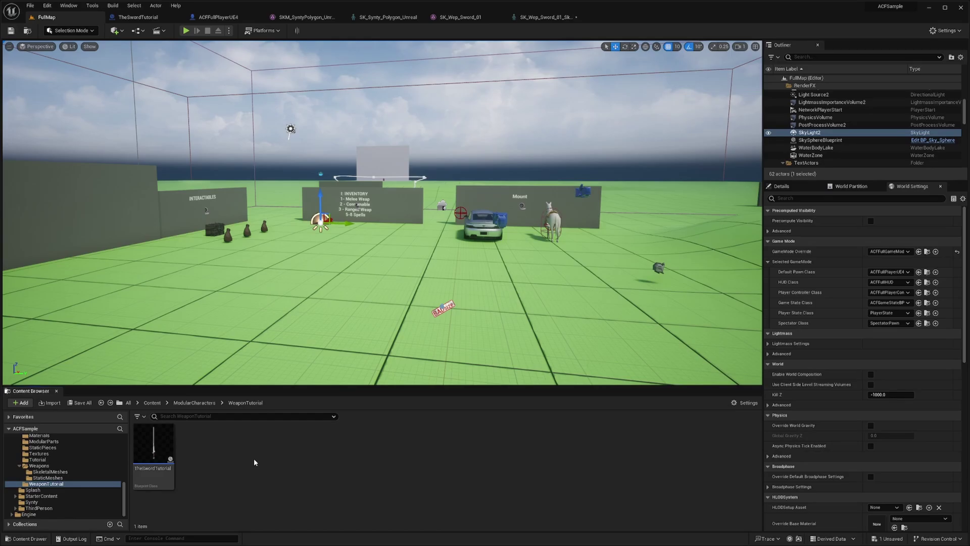
- Create a blueprint class based on ACFFullWorldItemBP in the WeaponTutorial folder and name it SwordDrop
right_click(242, 462)
click(280, 216)
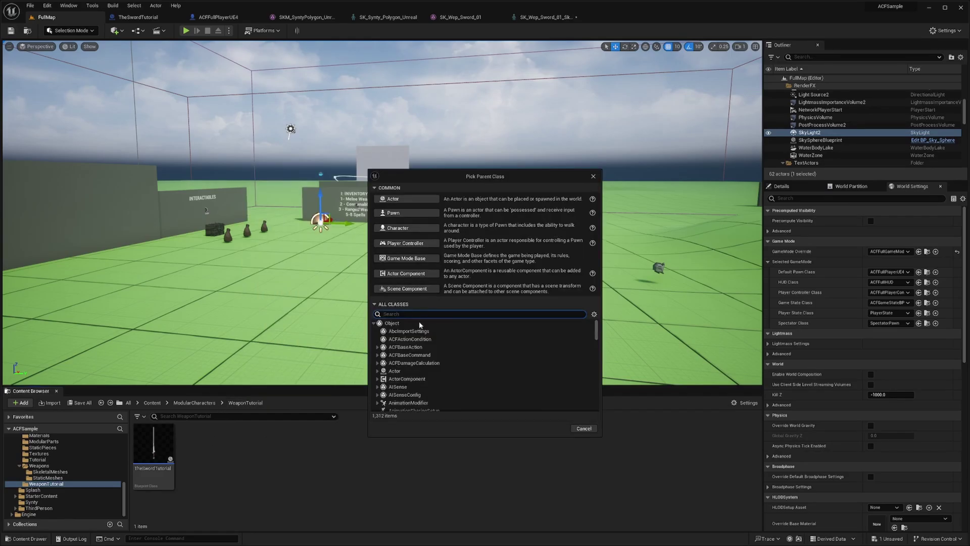
text(fulli)
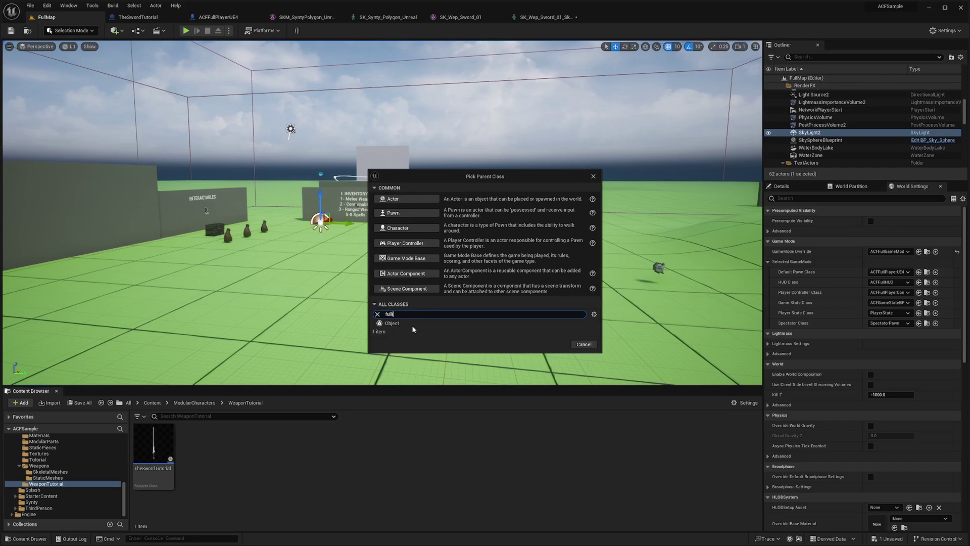
key(BackSpace)
key(BackSpace)
key(BackSpace)
key(BackSpace)
key(BackSpace)
text(acffull)
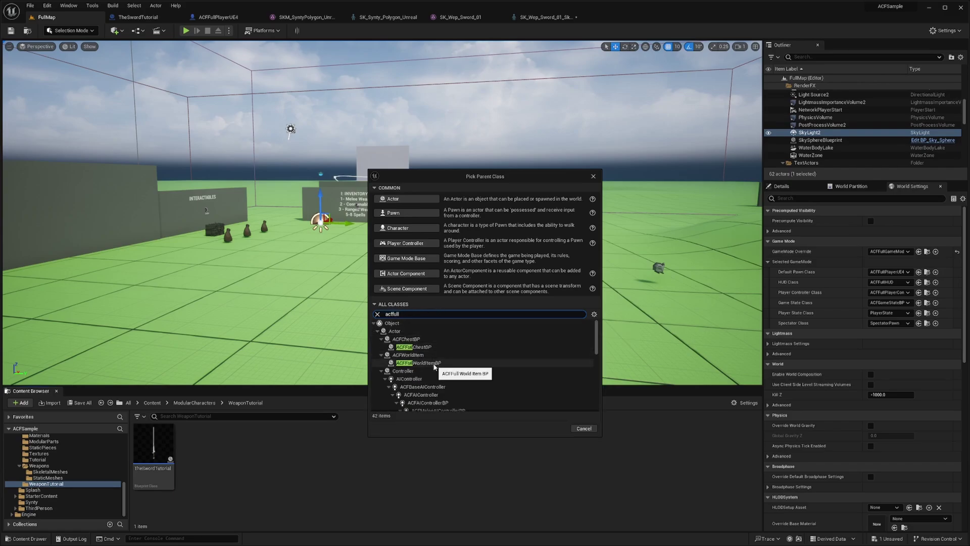
click(425, 363)
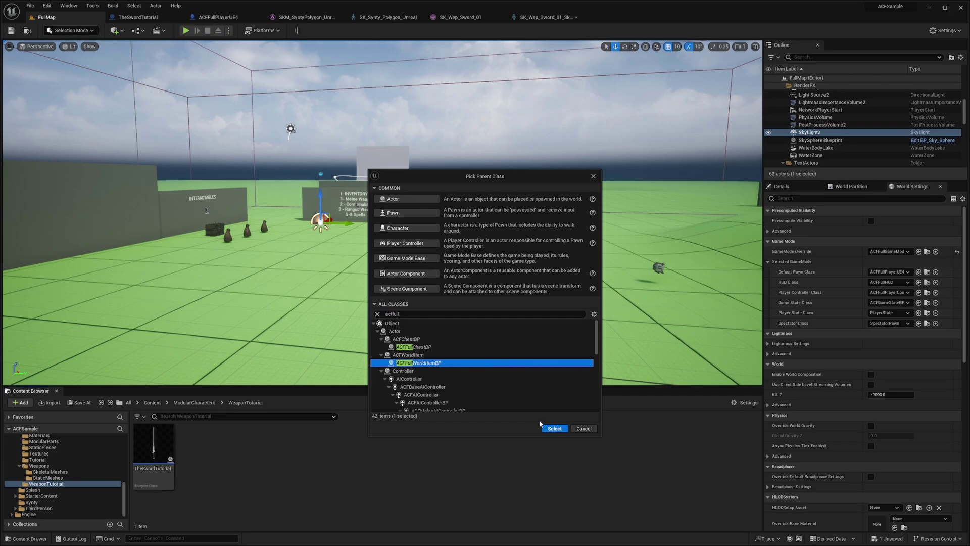
click(552, 427)
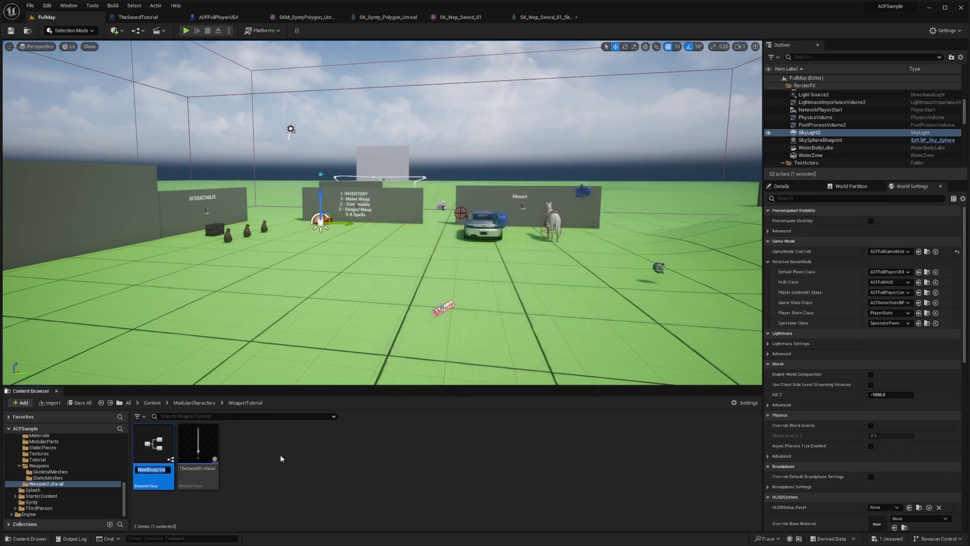
text(SwordDrop)
key(Return)
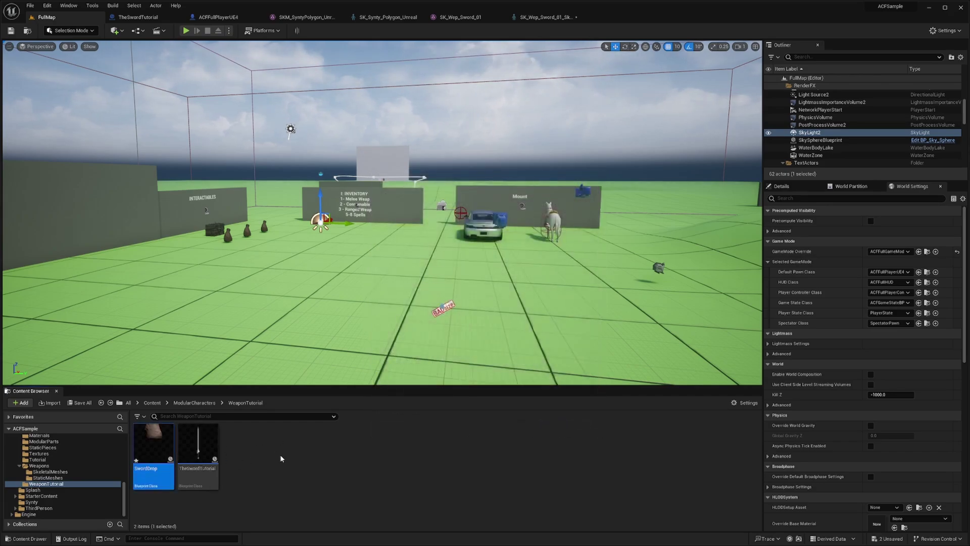
- Add TheSwordTutorial as an item to SwordDrop's Storage Component with a count of 1, compile and save
double_click(147, 451)
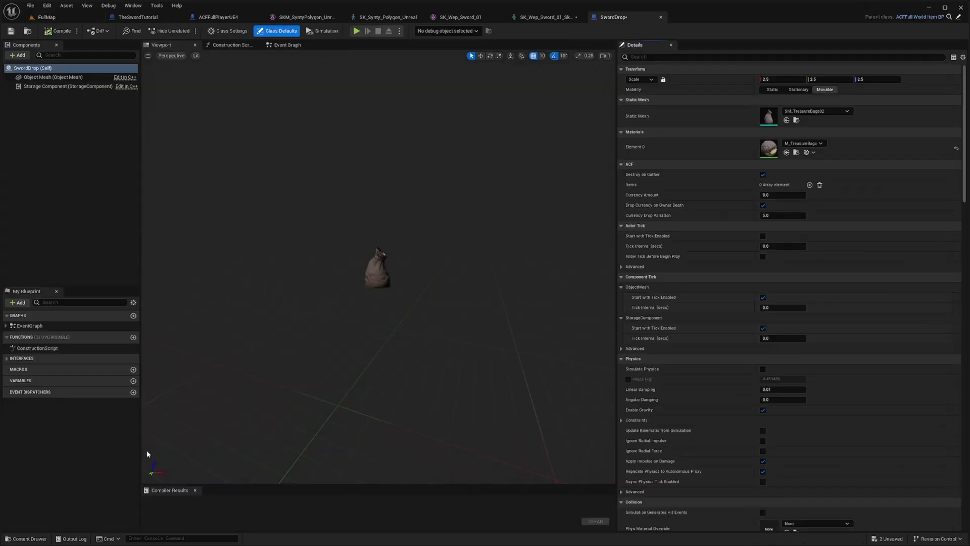
click(365, 266)
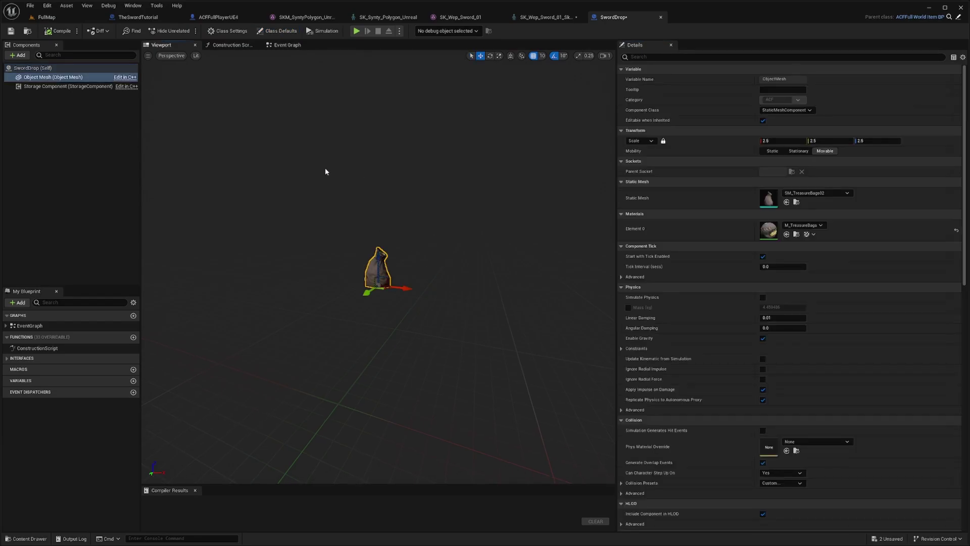
click(61, 87)
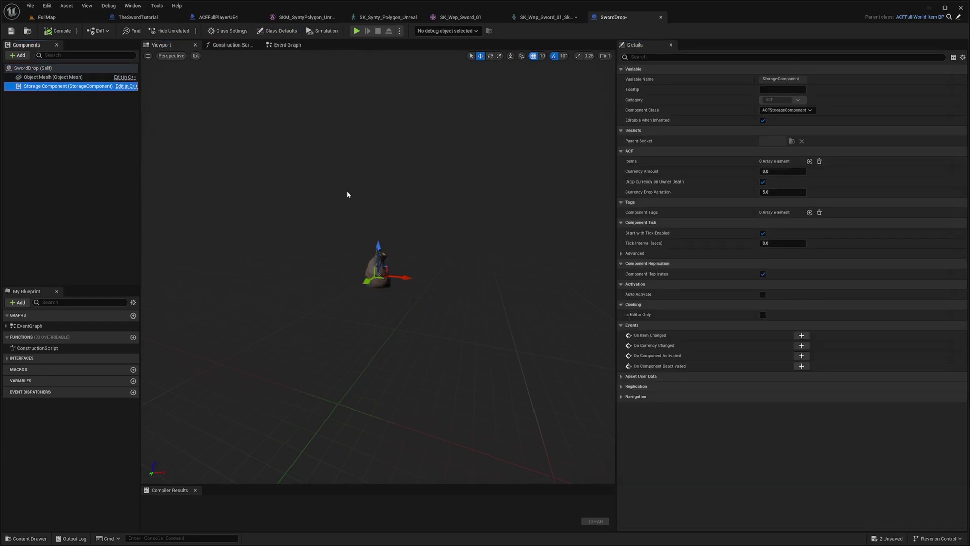
click(809, 161)
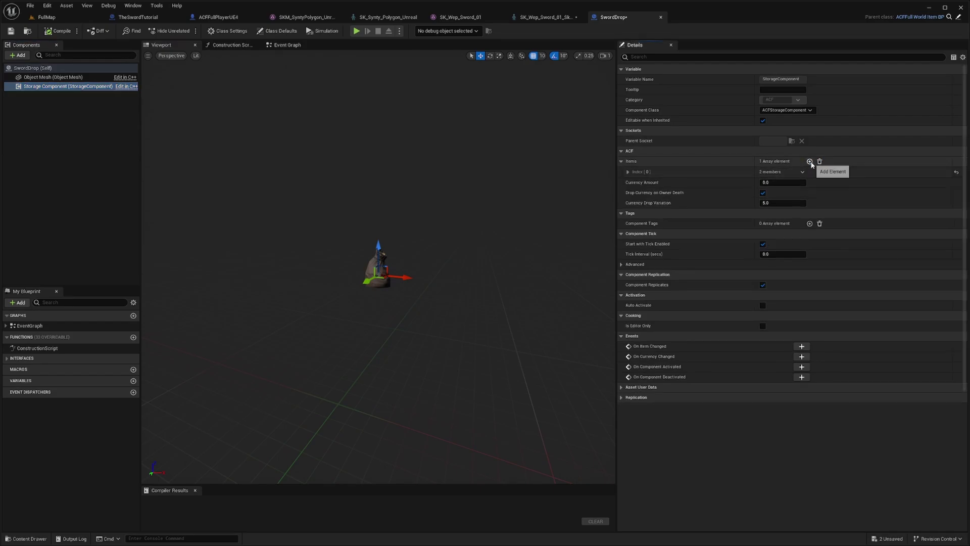
click(629, 172)
click(778, 182)
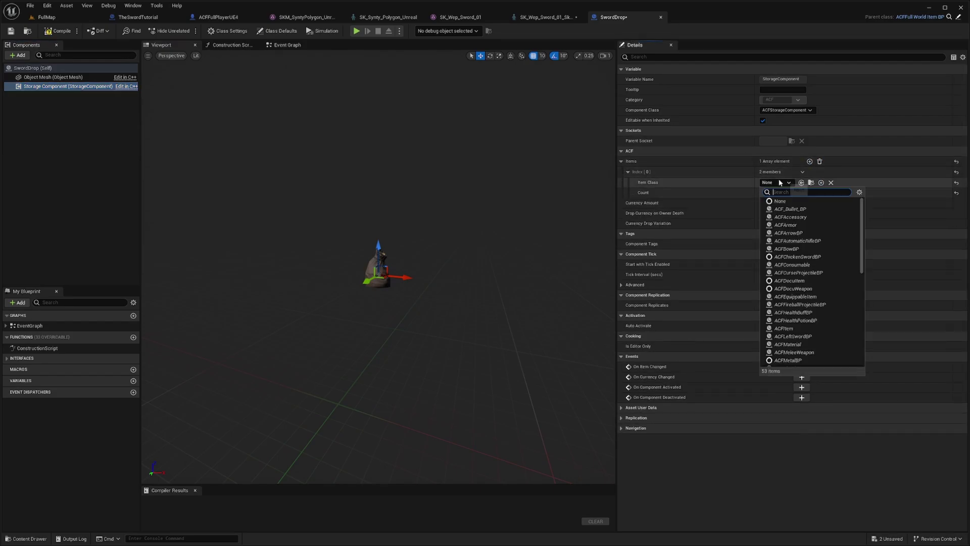
text(swordtut)
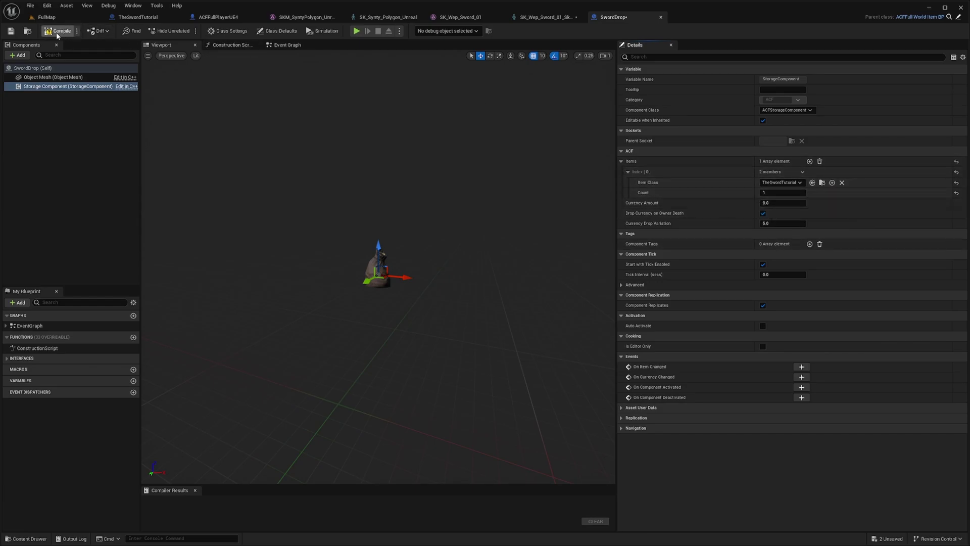
key(ctrl+s)
- Place a SwordDrop on the ground in the FullMap level, in front of the Interactables wall
click(47, 17)
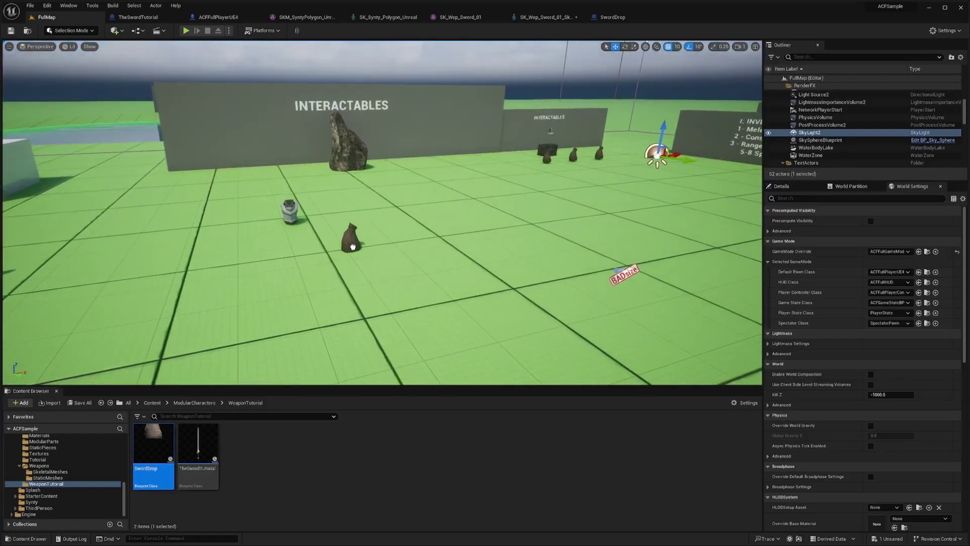
drag(363, 263, 363, 263)
right_drag(362, 264, 200, 272)
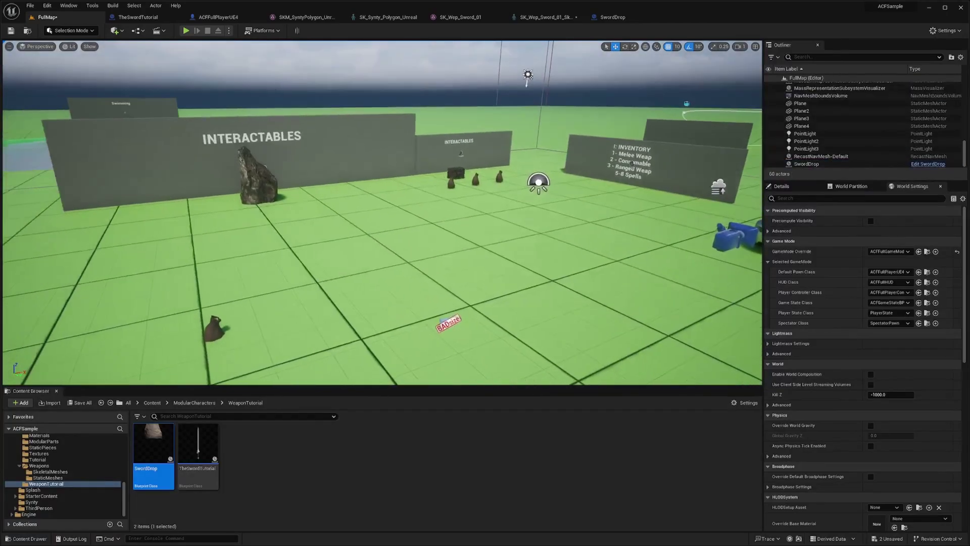
right_drag(382, 212, 384, 212)
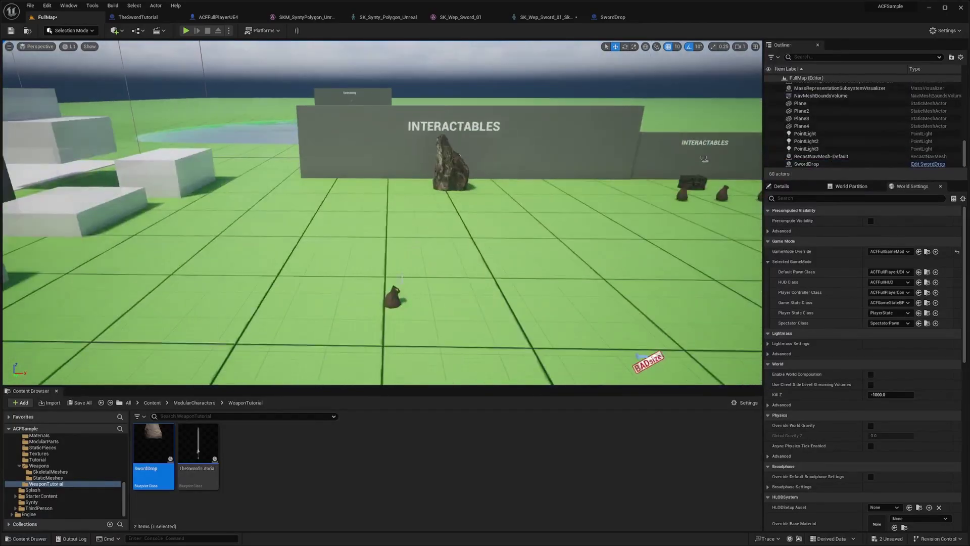
click(400, 290)
click(395, 293)
key(w)
right_drag(415, 290, 410, 297)
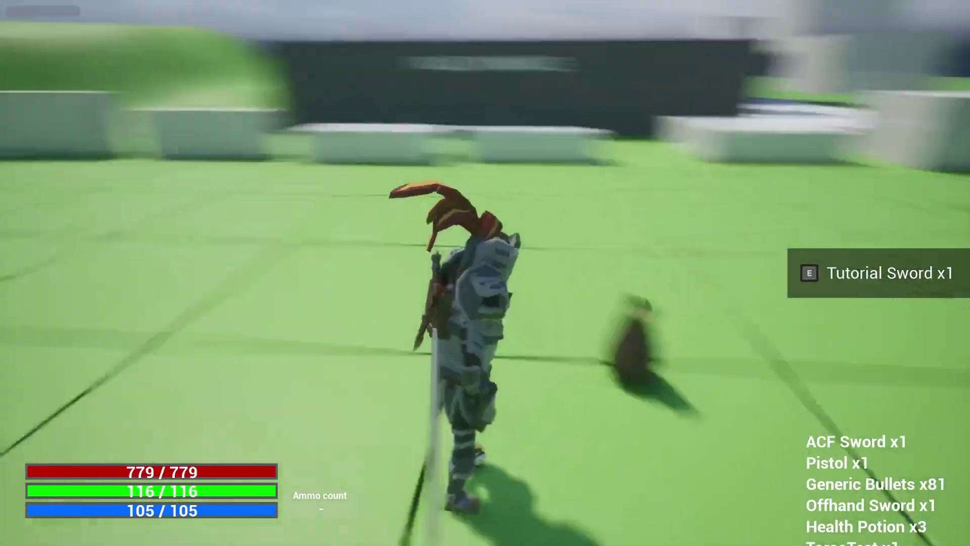
- In the running game, drop the ACF Sword from the character's inventory
key(i)
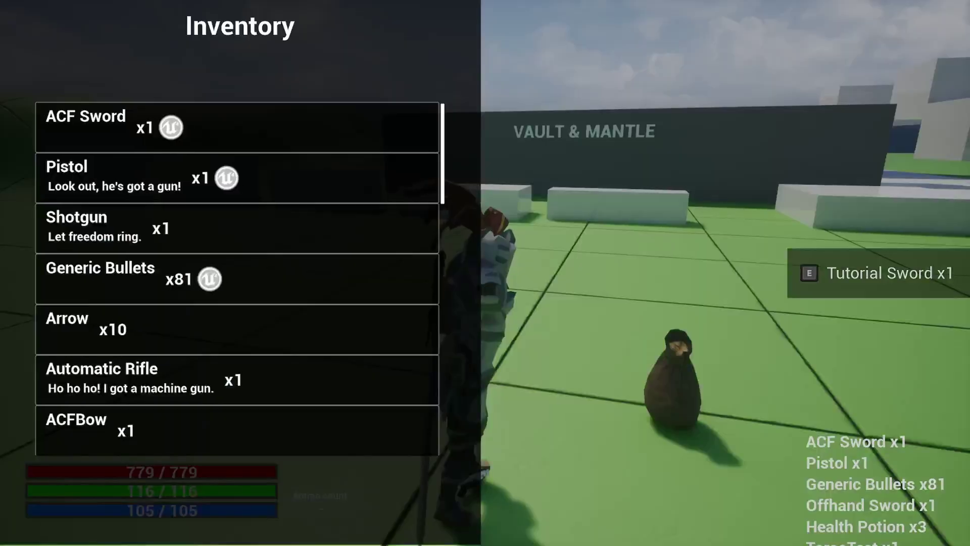
click(262, 128)
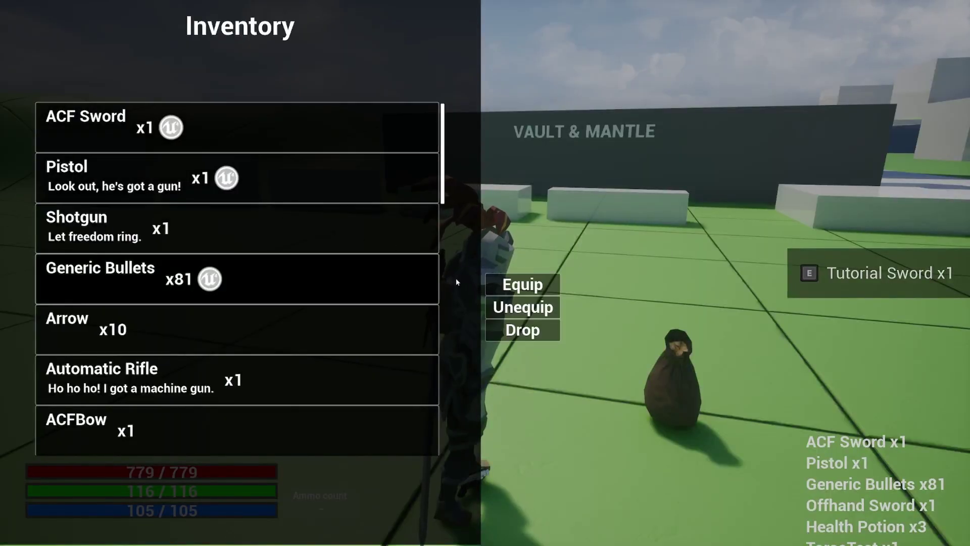
click(507, 330)
- Pick up the Tutorial Sword from the bag and equip it from the inventory
key(w)
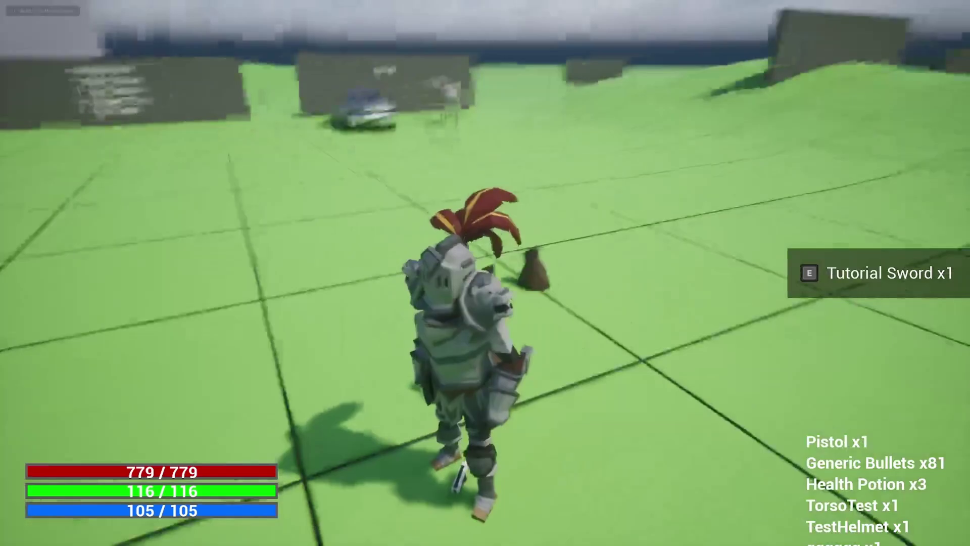
key(e)
key(i)
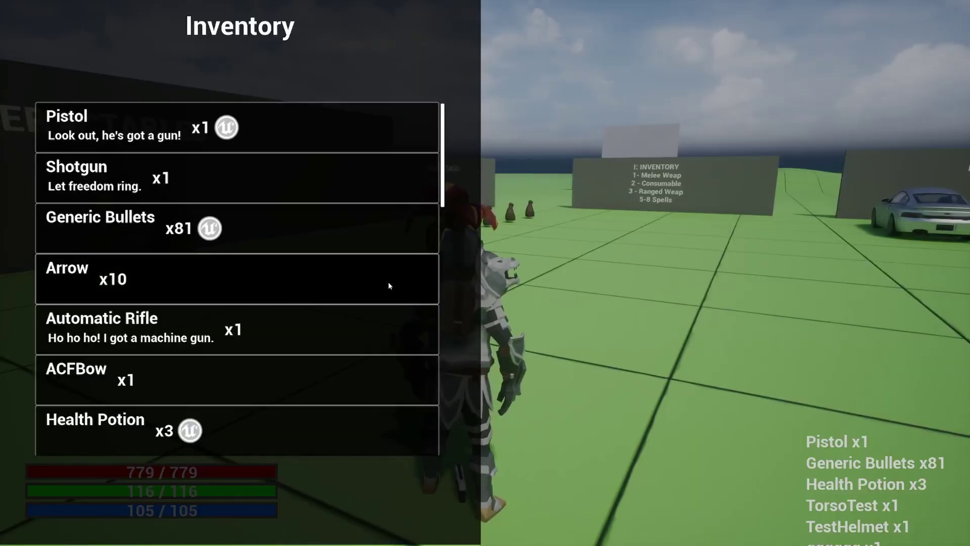
scroll(364, 303, down, 10)
right_click(125, 426)
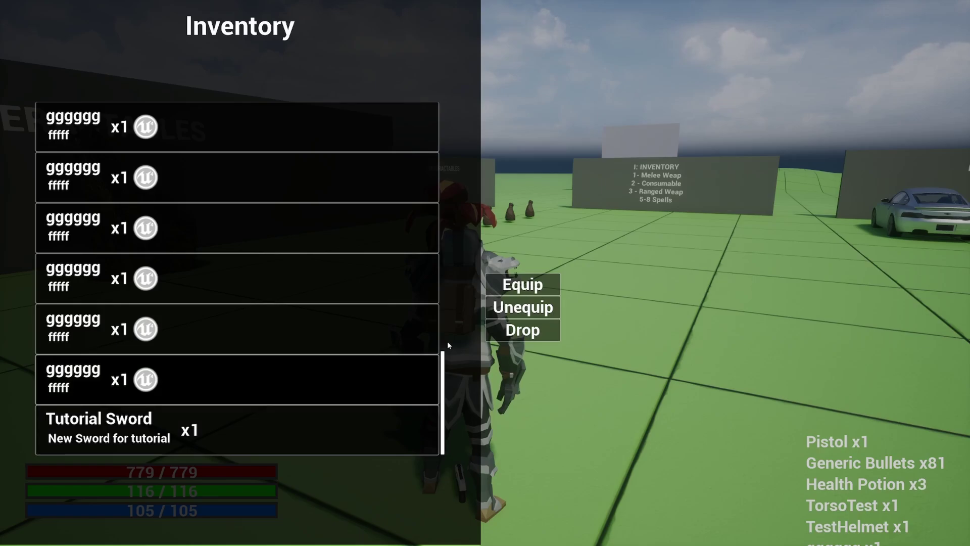
click(525, 286)
key(i)
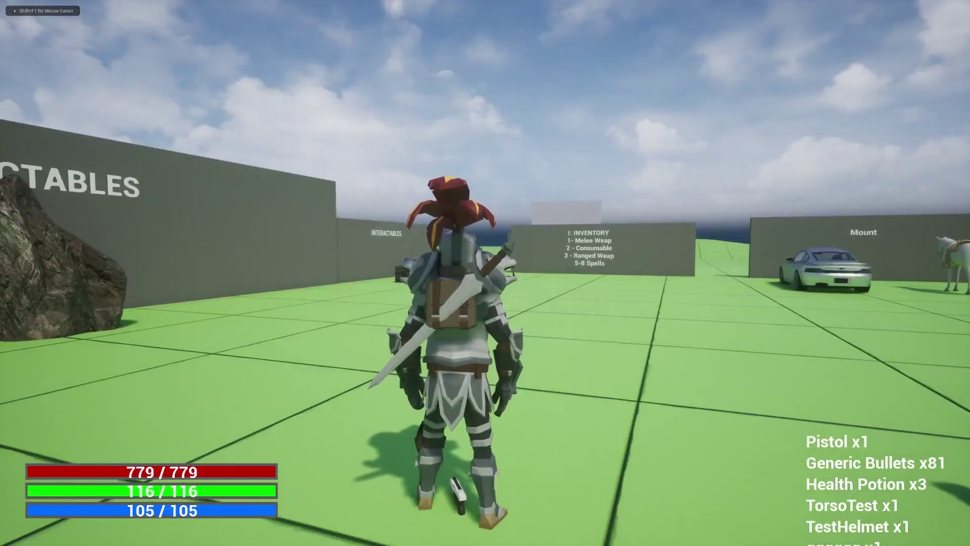
- Draw the equipped Tutorial Sword into the character's hand as the melee weapon
key(w)
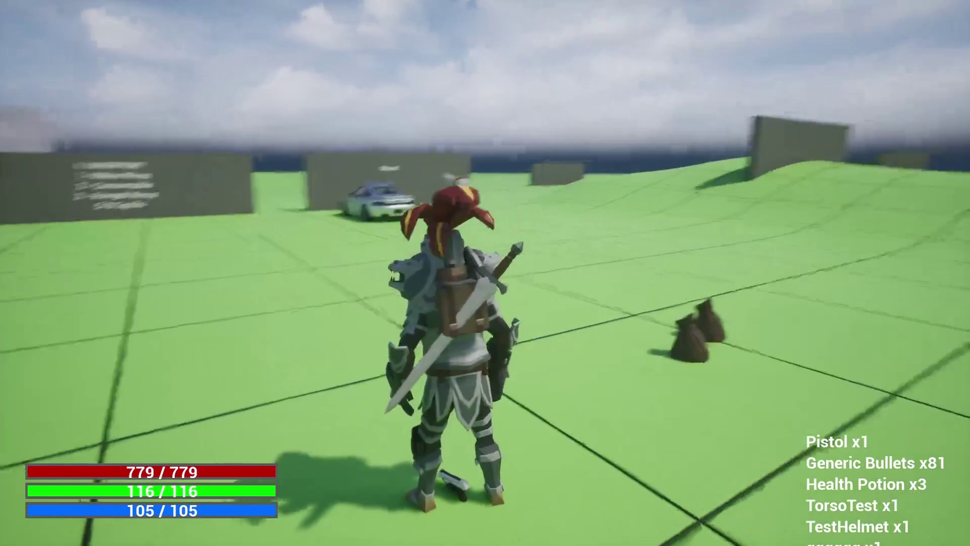
key(1)
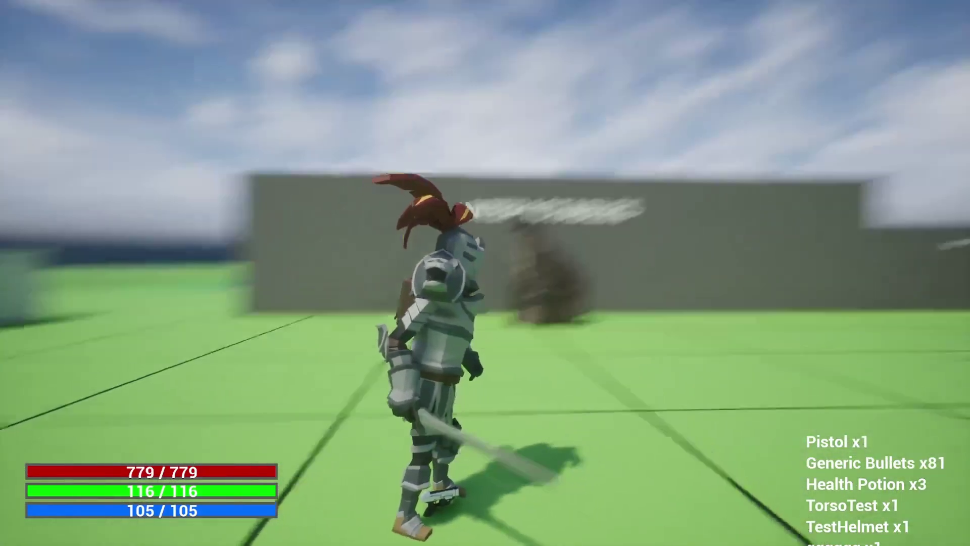
- Swing the drawn Tutorial Sword several times to test its melee attacks and trail effect near the Interactables wall
click(485, 273)
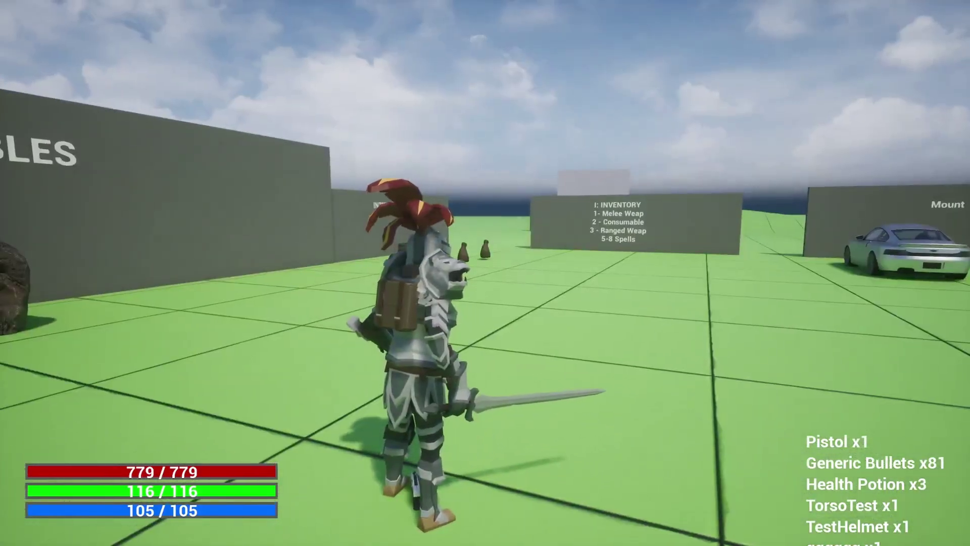
click(485, 273)
click(485, 273)
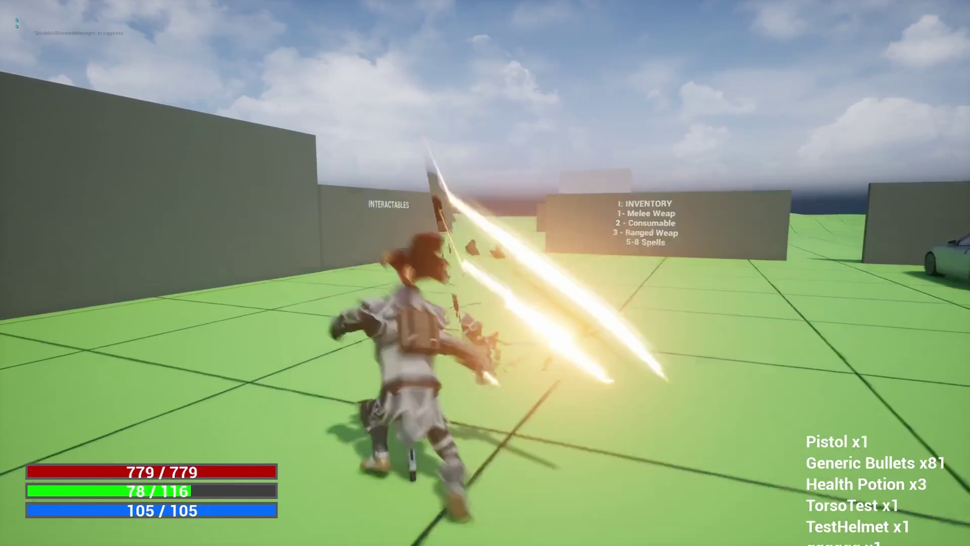
click(485, 273)
click(485, 272)
click(485, 273)
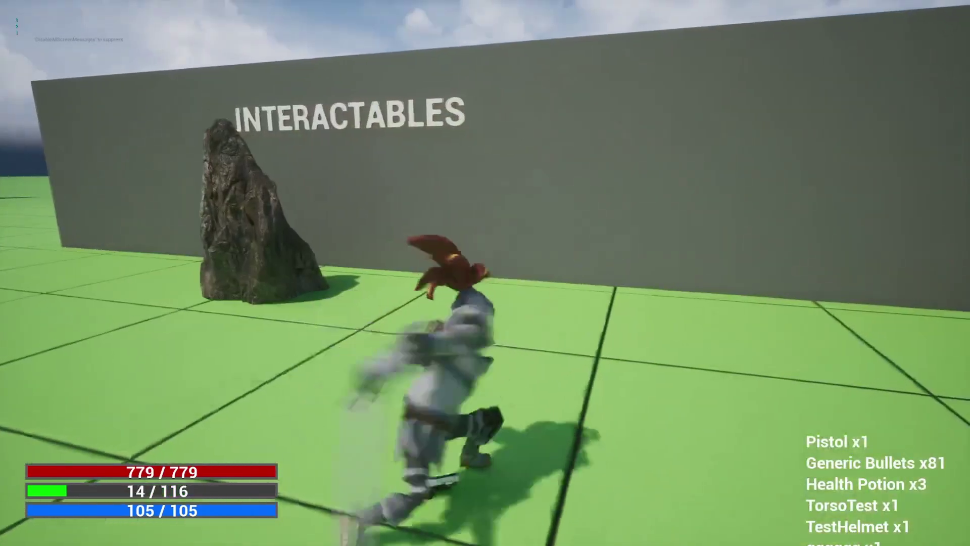
- Run the character past the inventory wall and up the hill to the sword-wielding enemies
key(w)
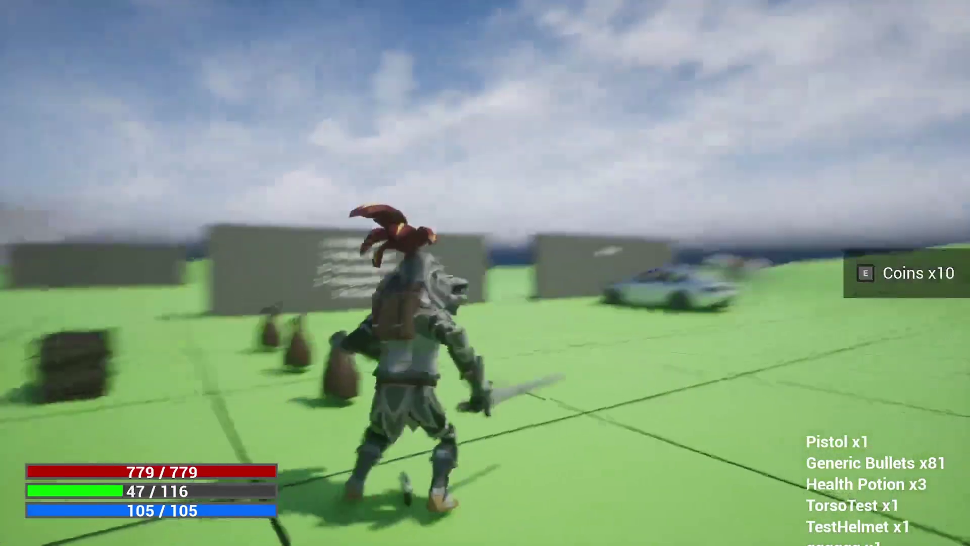
key(w)
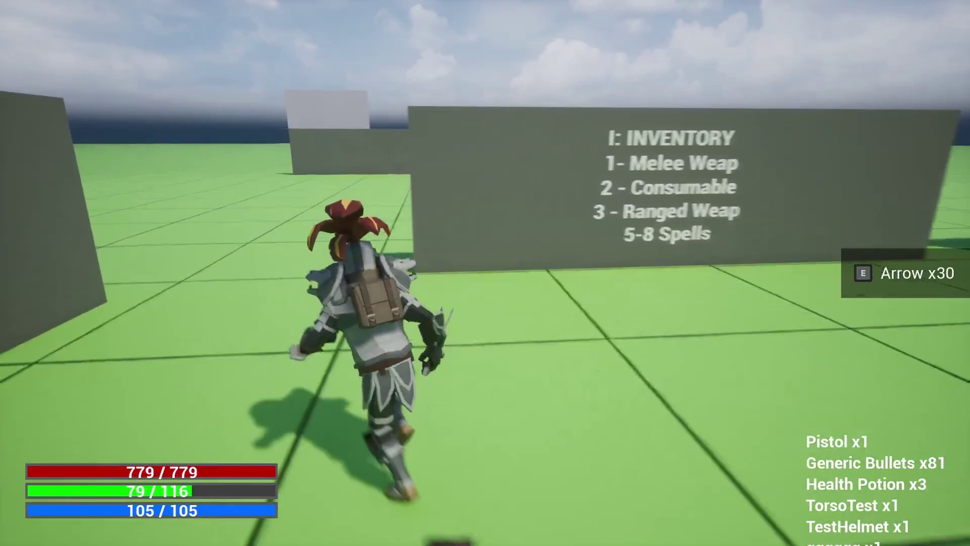
key(shift+w)
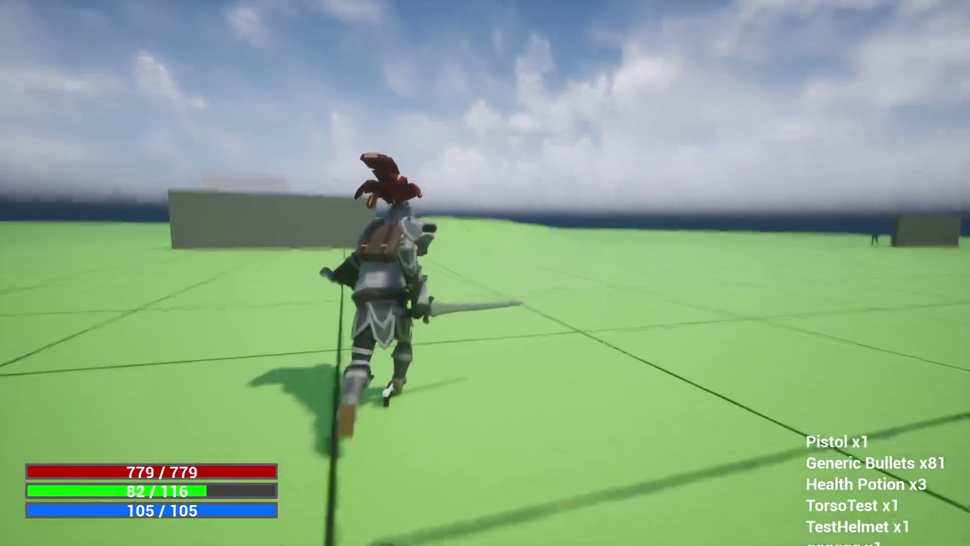
key(w)
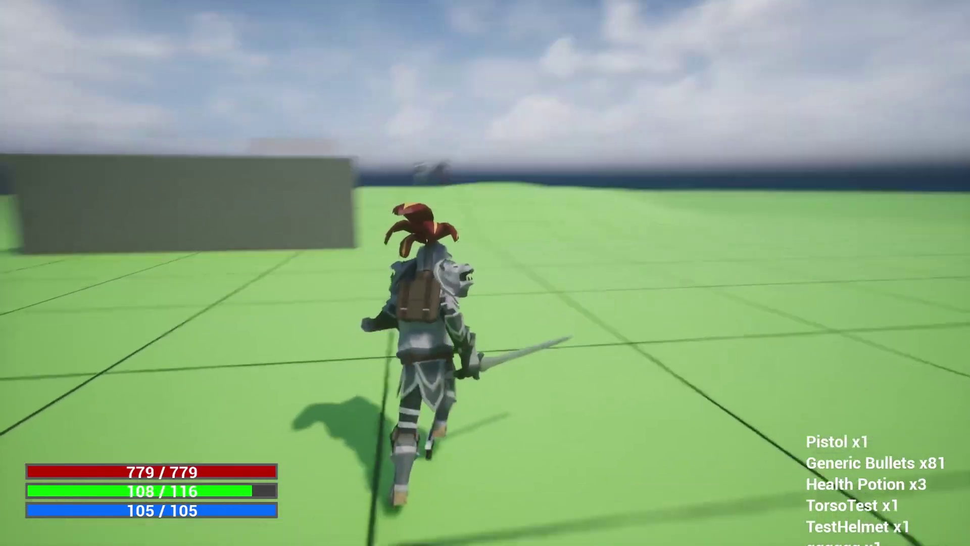
key(w)
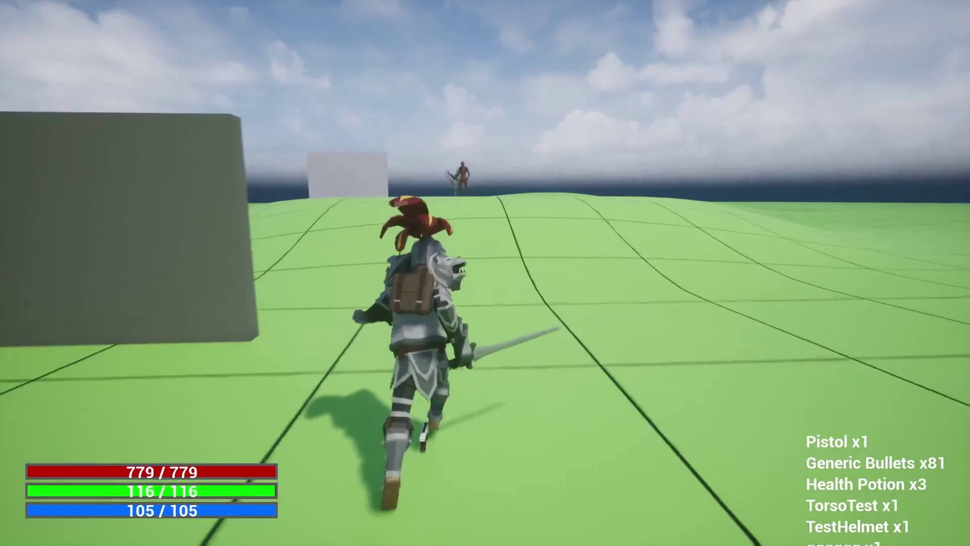
key(w)
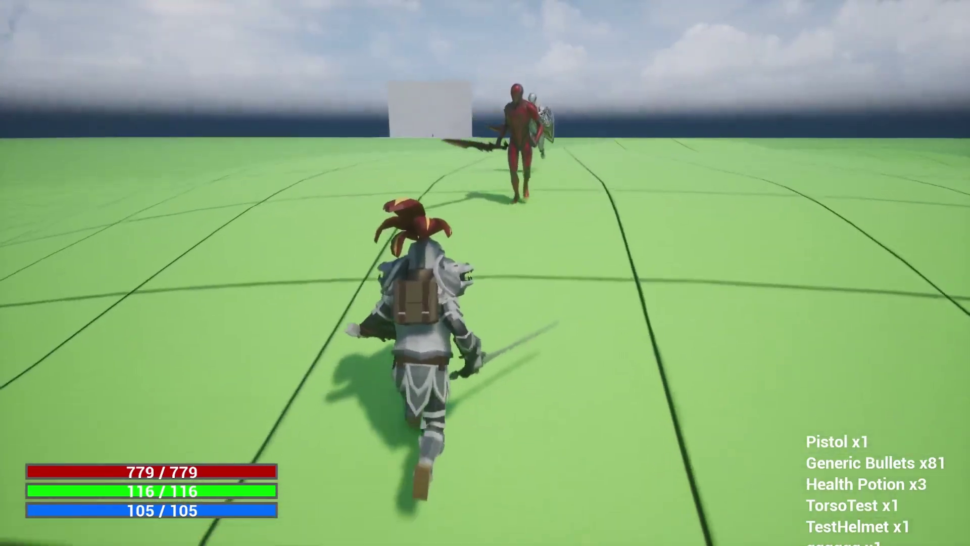
key(w)
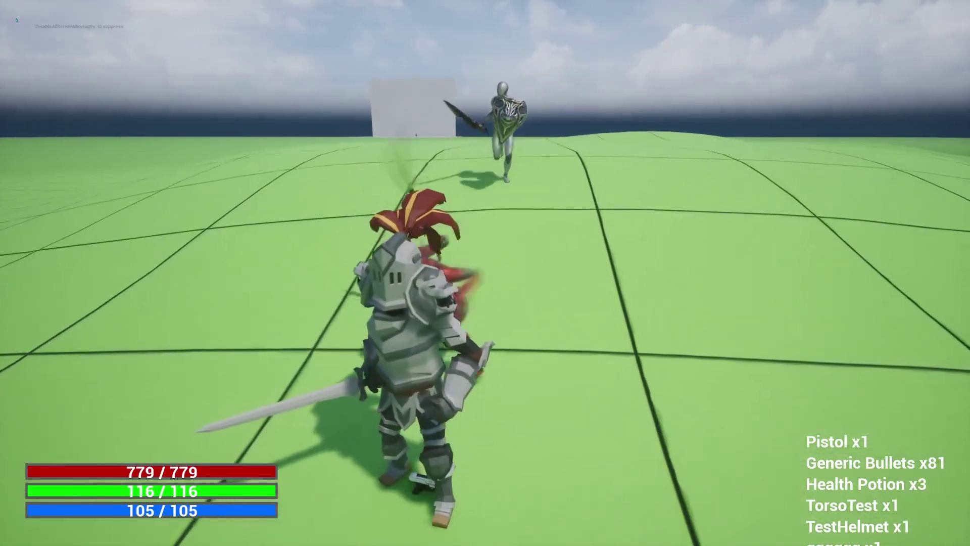
- Fight the red and silver enemies with the Tutorial Sword and end the play session
key(s)
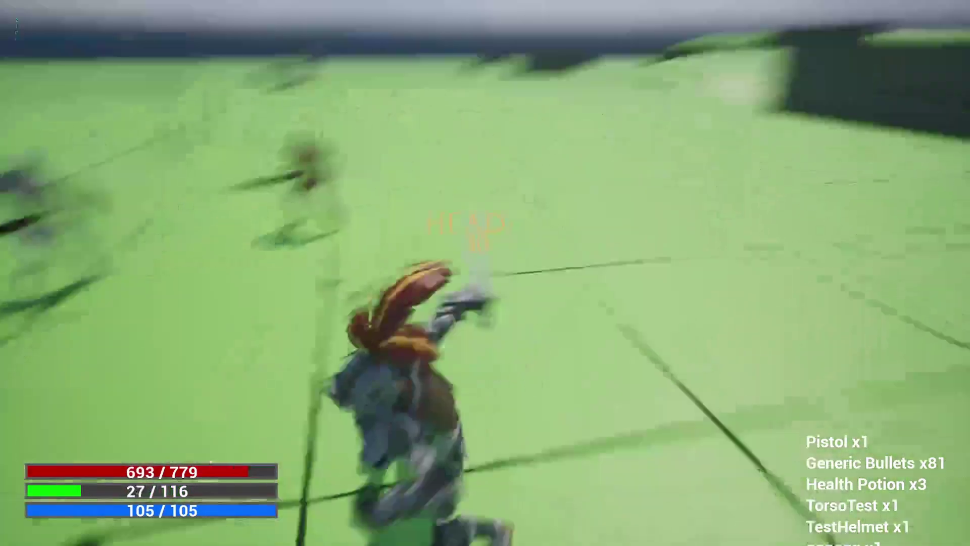
key(w)
click(473, 273)
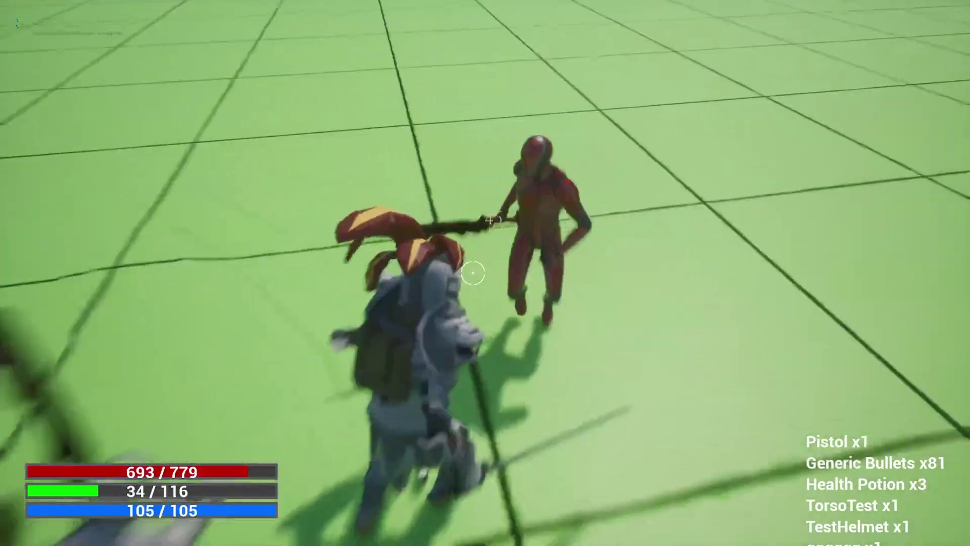
click(473, 273)
key(s)
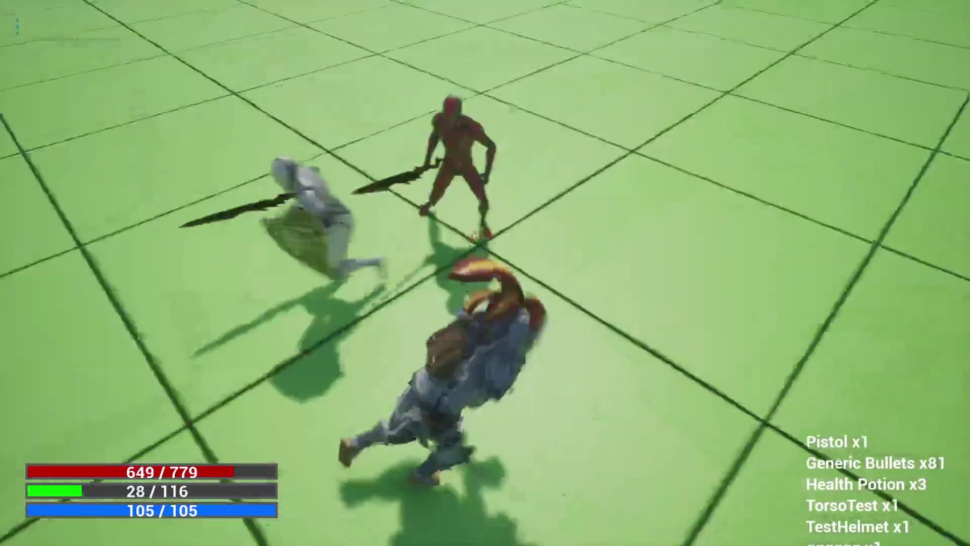
key(w)
key(Escape)
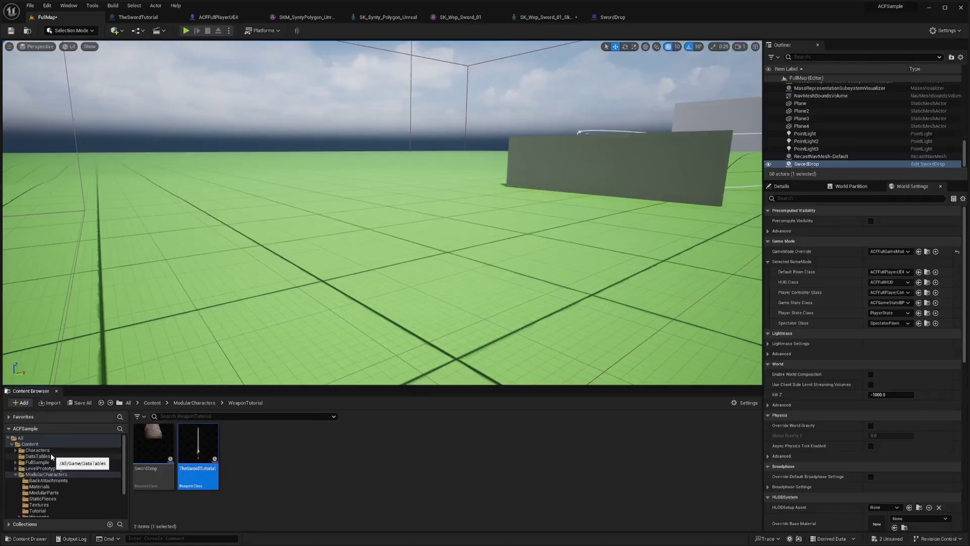
- Search all project content for "sword" and open the ACFSwordBP blueprint
click(27, 438)
click(173, 415)
text(sword)
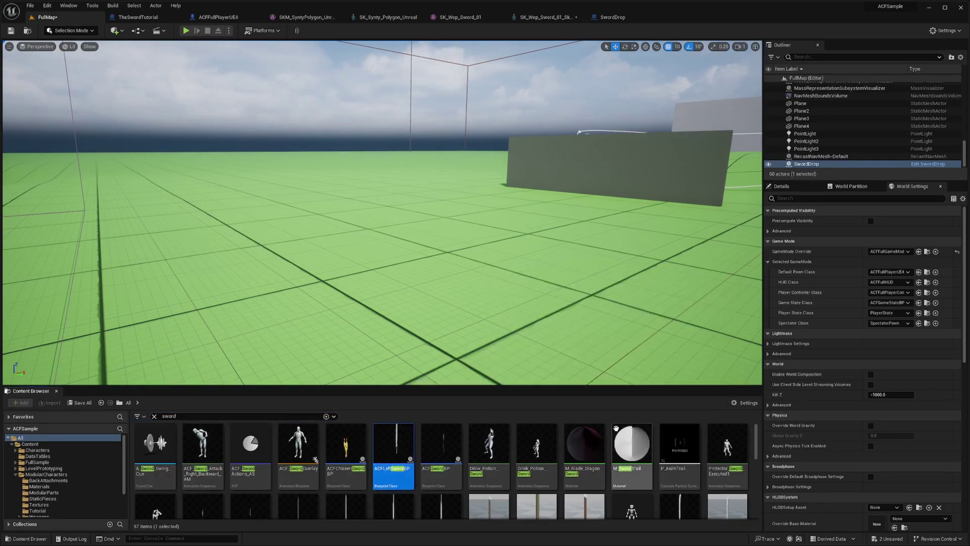
scroll(435, 454, down, 1)
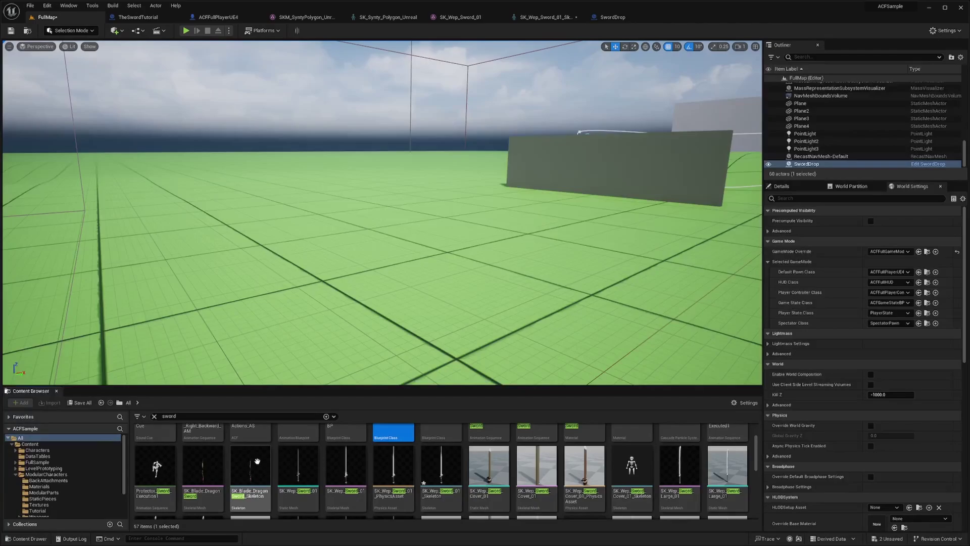
scroll(257, 462, up, 1)
click(448, 443)
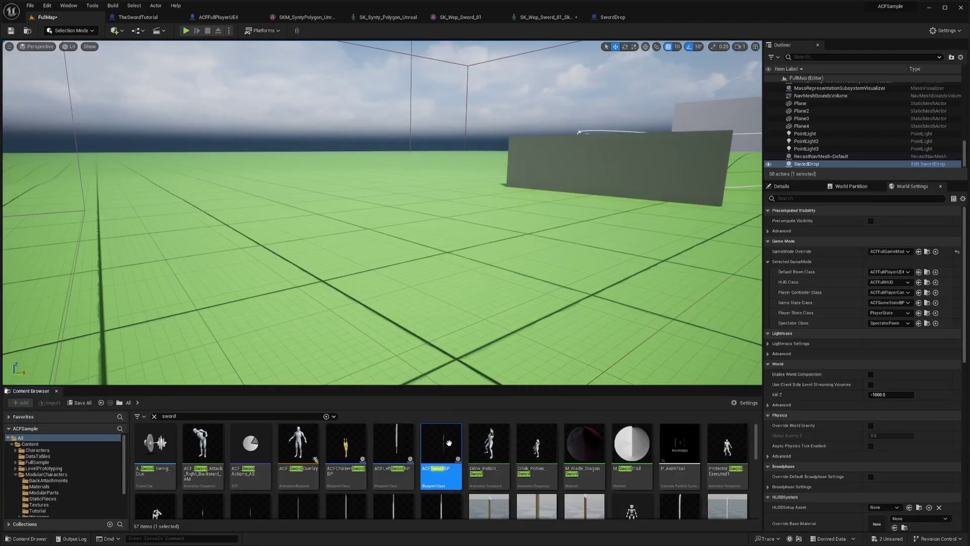
double_click(439, 465)
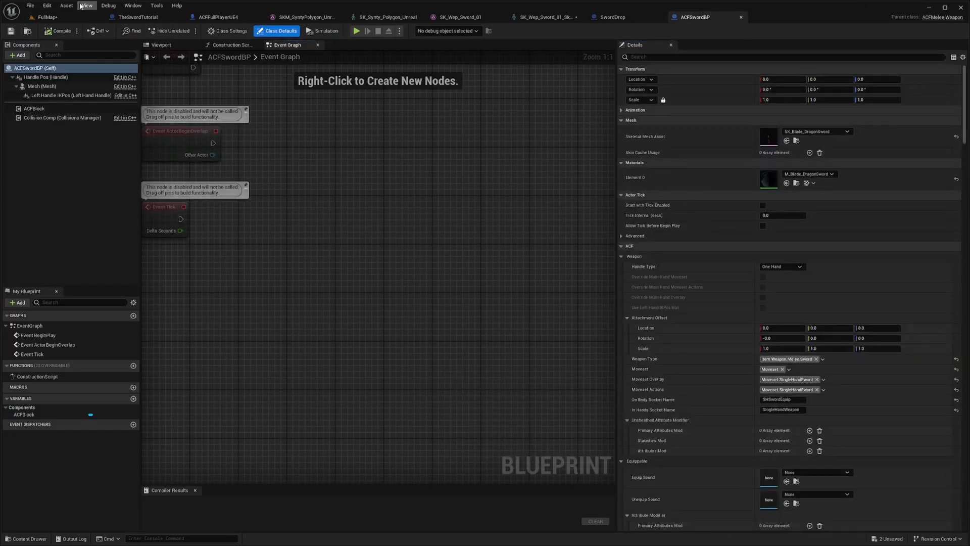
- Duplicate ACFSwordBP in the content folder, name the copy sssss, and open it
click(40, 17)
right_click(429, 438)
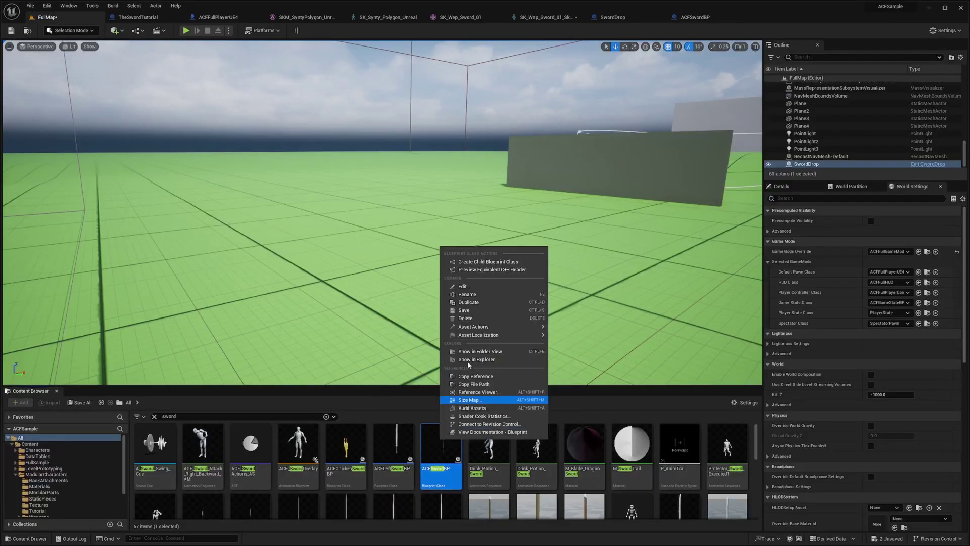
click(472, 302)
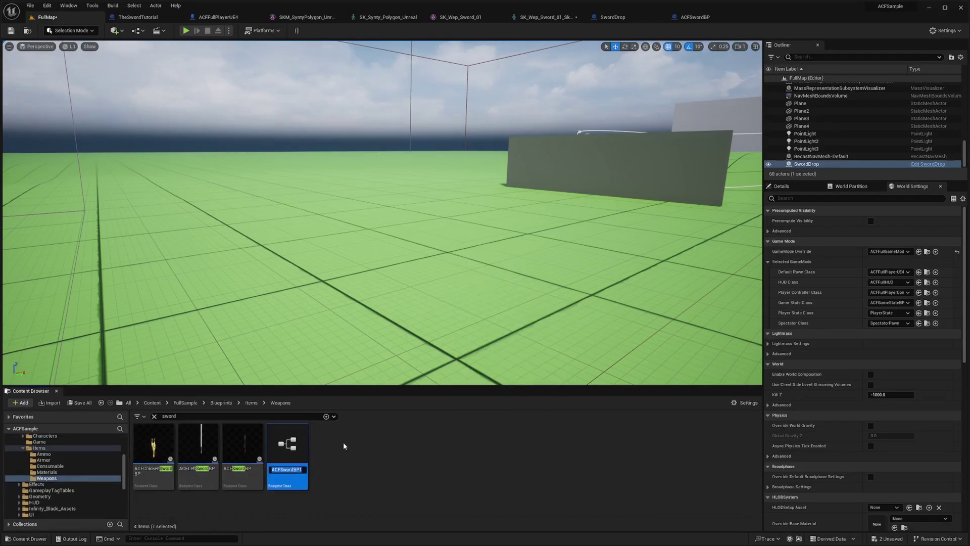
text(test)
key(Return)
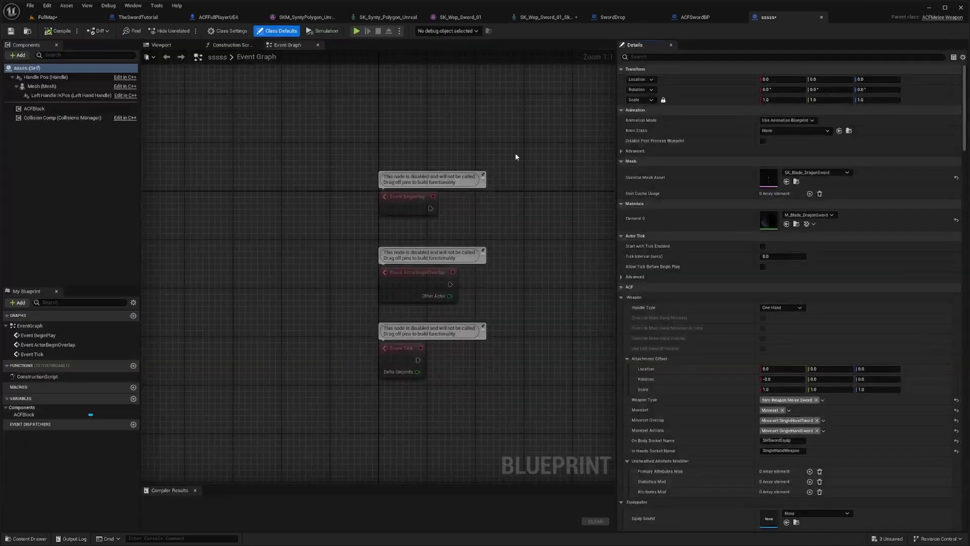
- Set the skeletal mesh asset of the sssss weapon to Proxy-Horse1
click(817, 172)
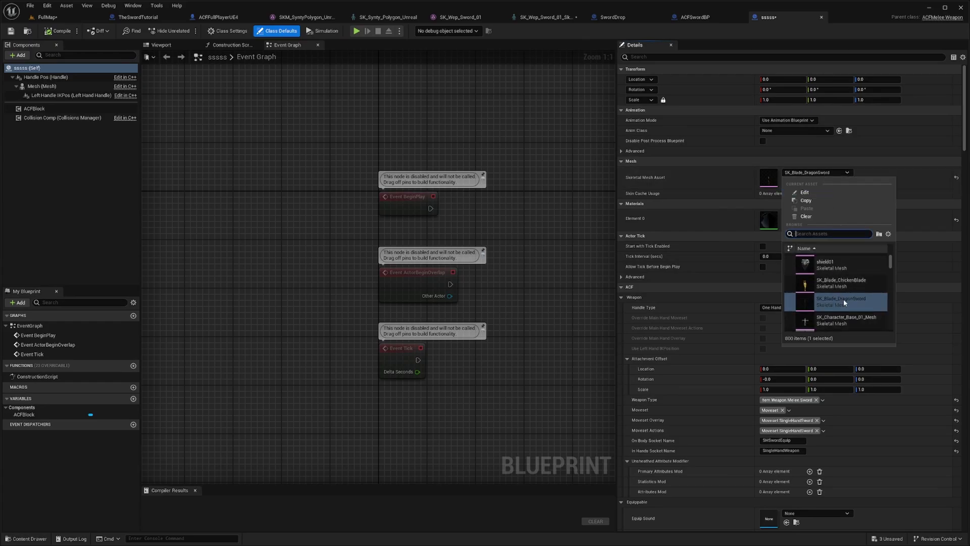
text(horse)
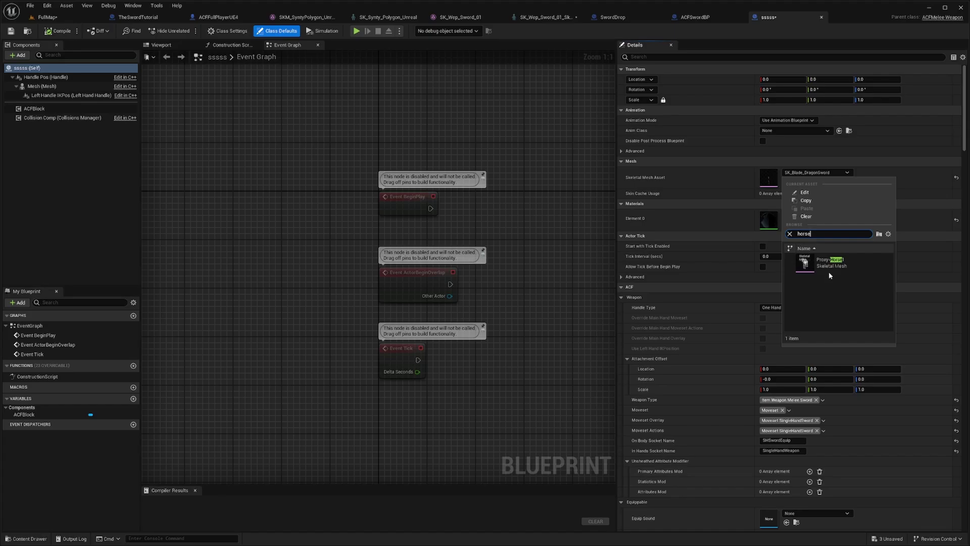
click(829, 271)
- Open the Proxy-Horse1 skeletal mesh and add two sockets named Begin and Endd to its Root bone
click(796, 182)
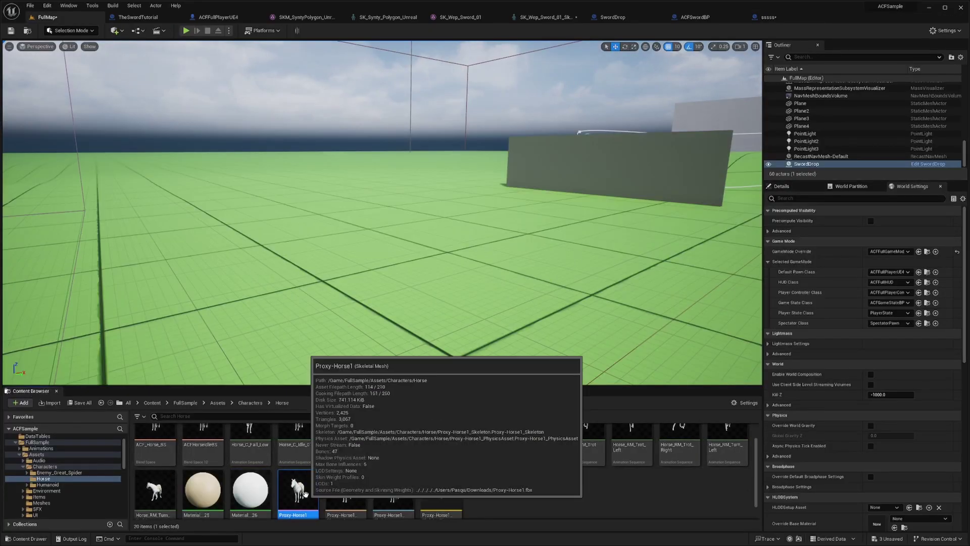
double_click(298, 490)
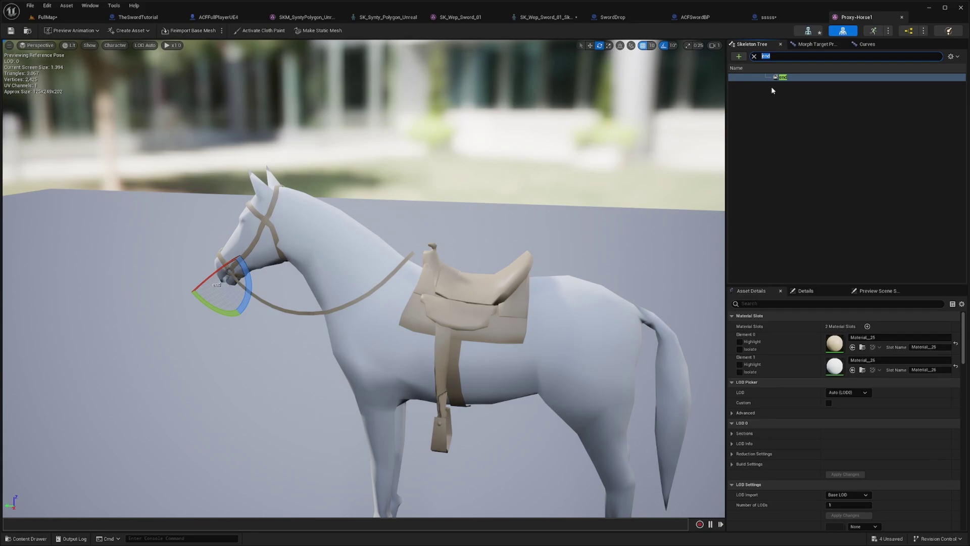
click(747, 77)
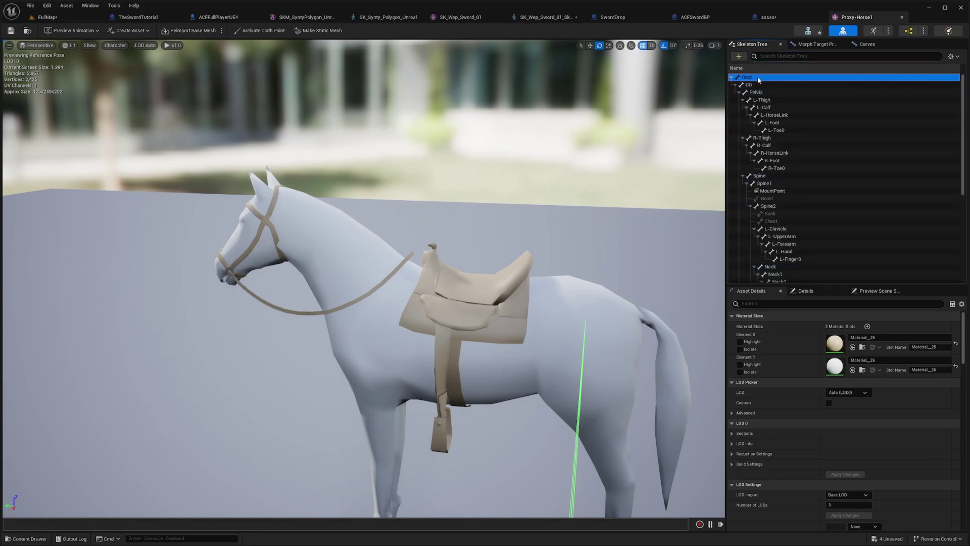
right_click(758, 77)
click(780, 109)
text(Begin)
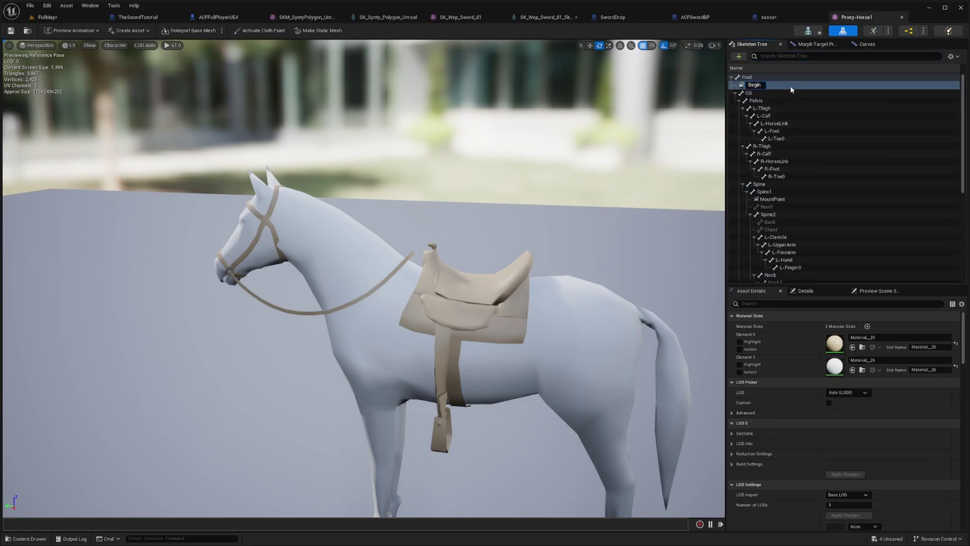
right_click(790, 86)
click(781, 107)
text(e)
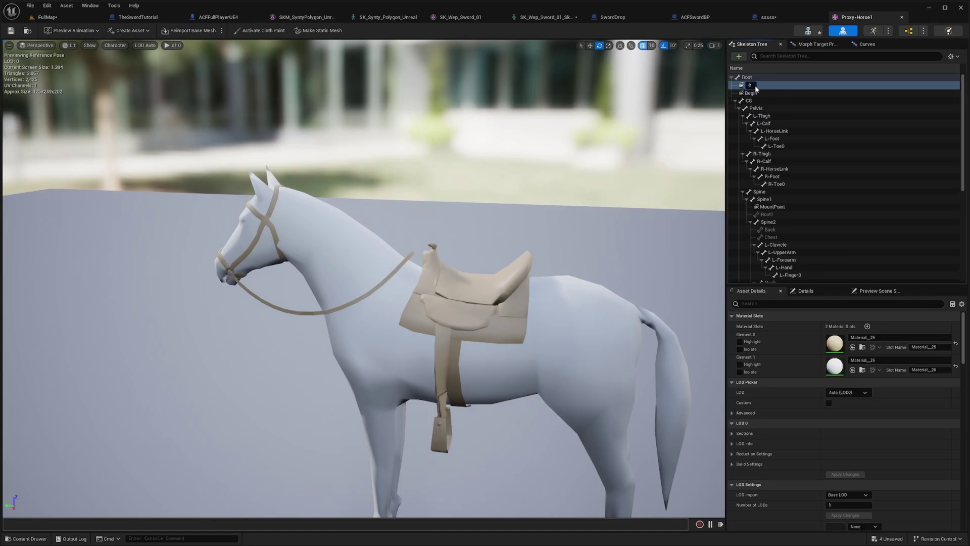
key(Return)
- Move the Begin socket just behind the horse's hind legs and the Endd socket out in front of its forelegs
click(752, 93)
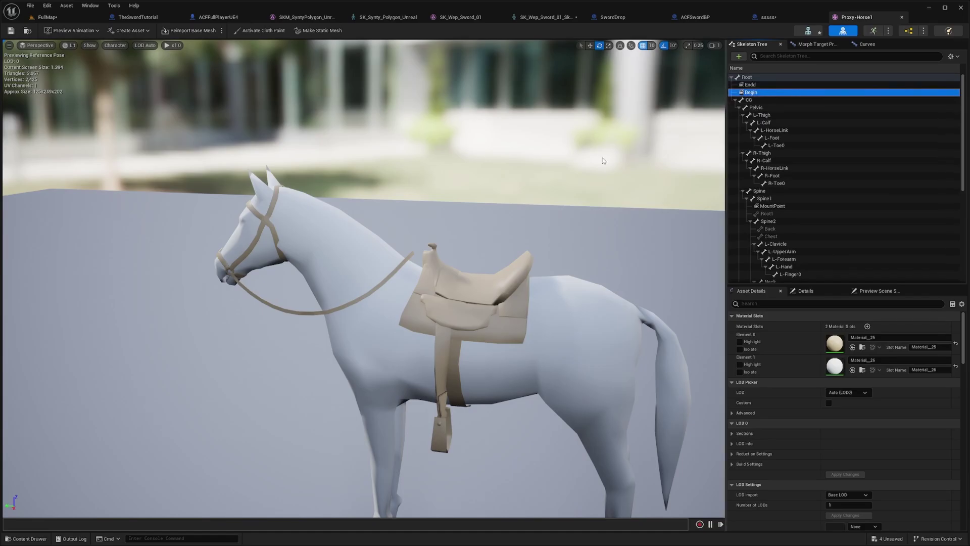
scroll(591, 172, down, 5)
right_drag(581, 192, 606, 222)
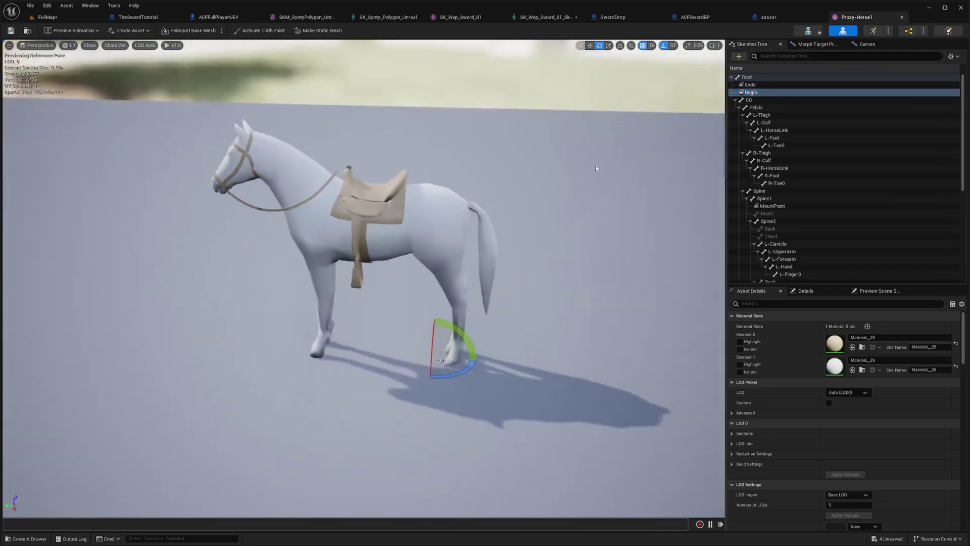
key(w)
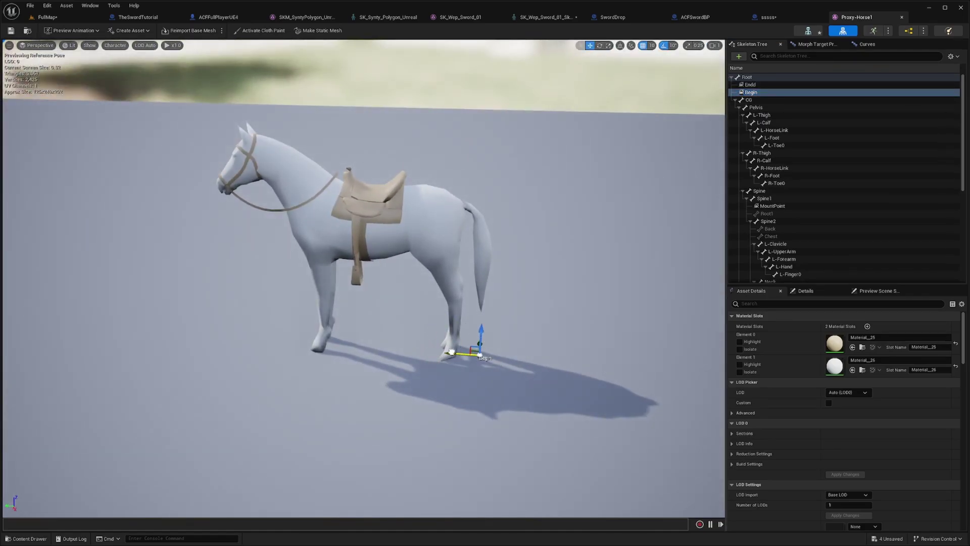
click(750, 84)
drag(399, 347, 243, 316)
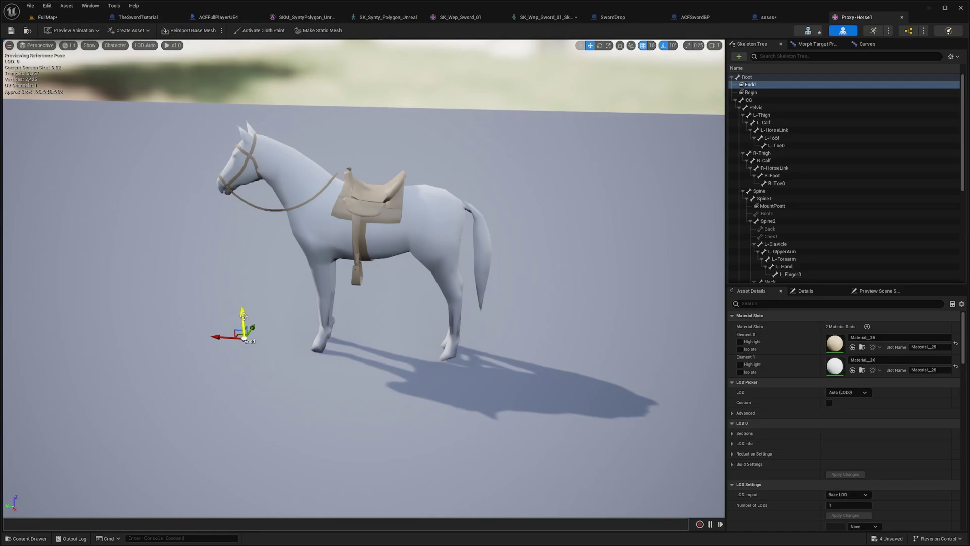
right_drag(208, 198, 252, 197)
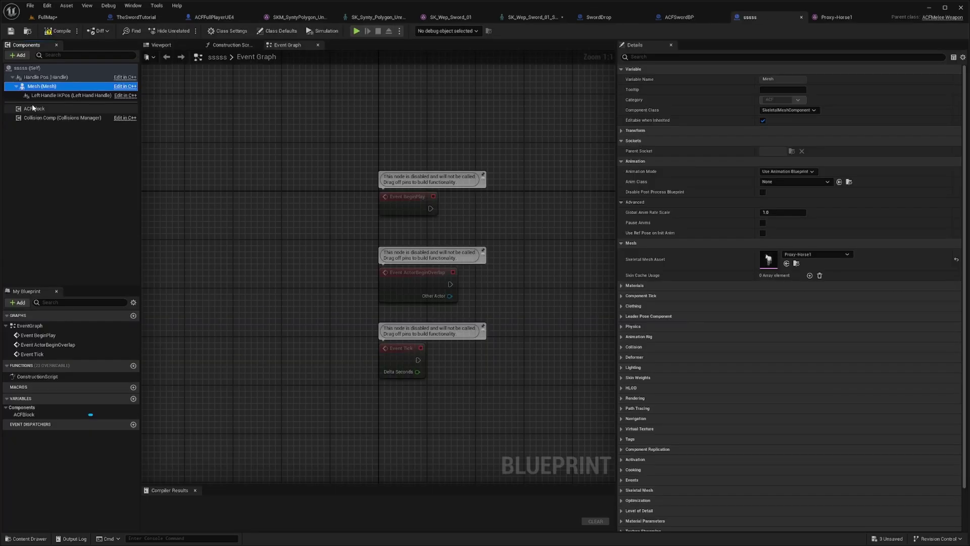
- Set the damage trace radius of the sssss weapon's collision component to 40
click(34, 108)
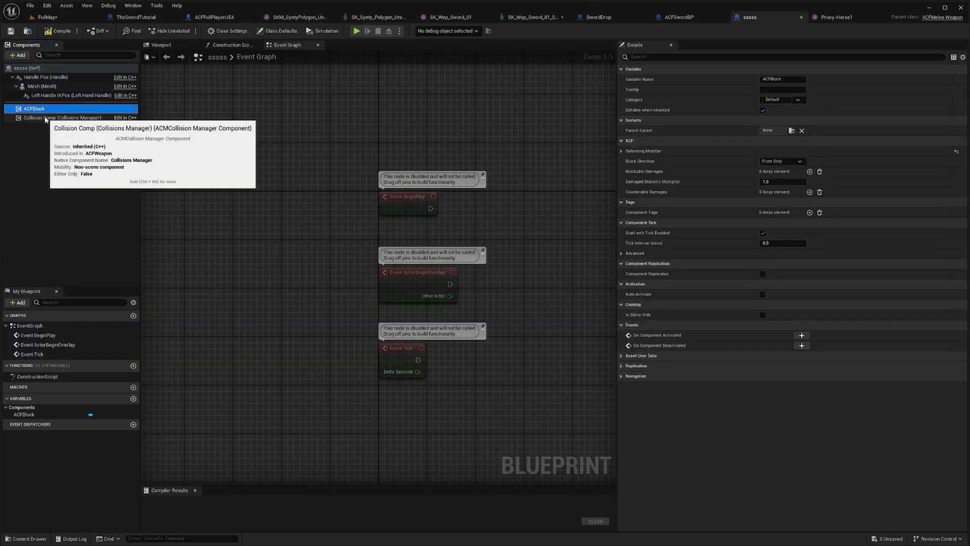
click(46, 118)
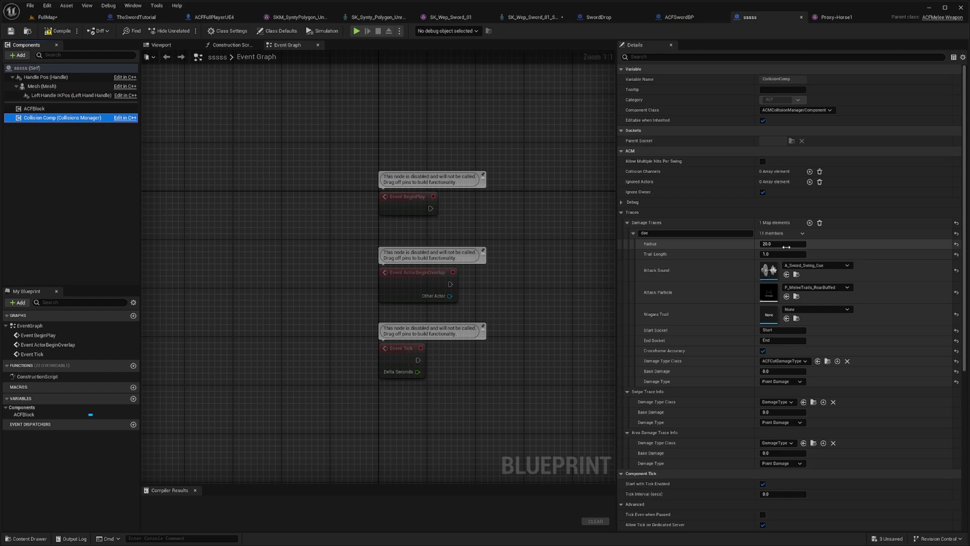
key(Return)
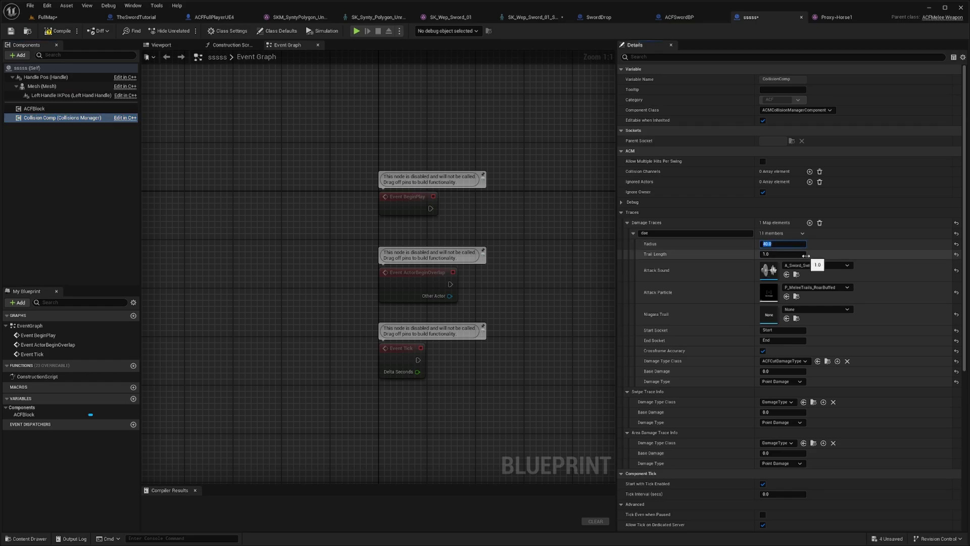
- Set the damage trace's start socket to Begin and end socket to Endd, and compile and save the sssss weapon
click(54, 95)
click(50, 78)
click(46, 118)
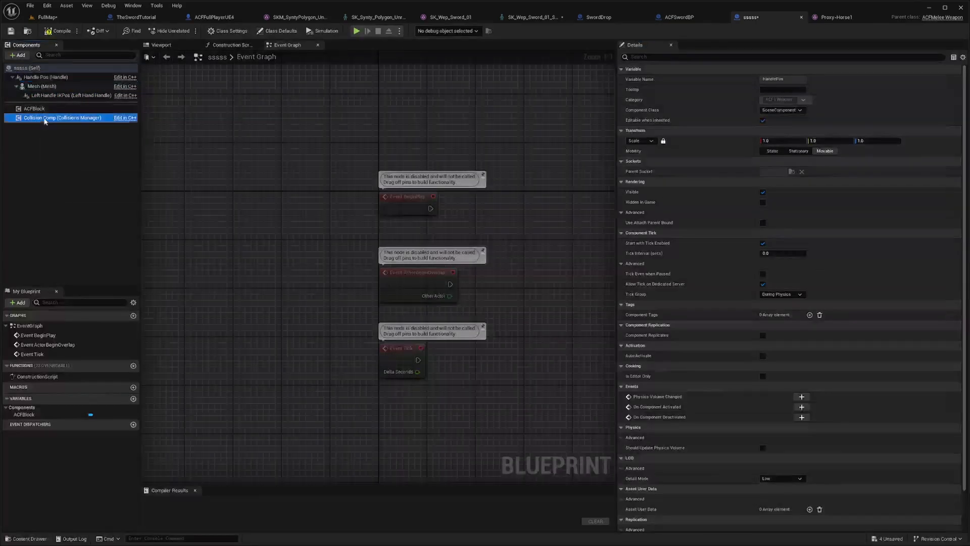
scroll(727, 303, down, 1)
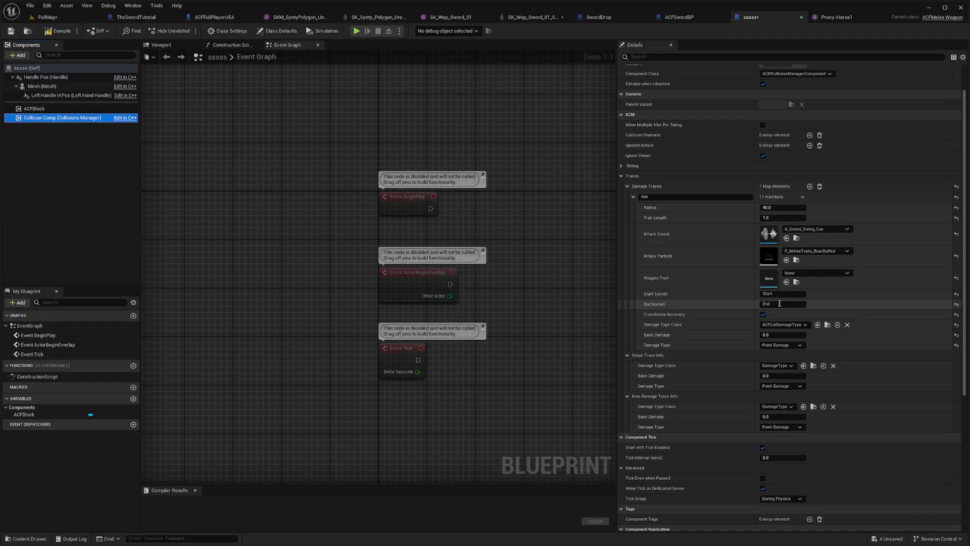
click(777, 295)
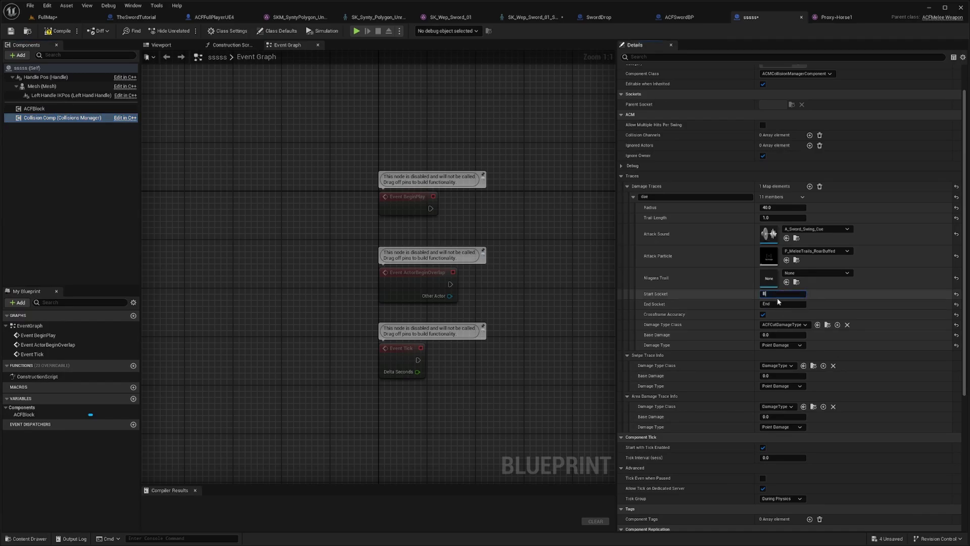
text(Begin)
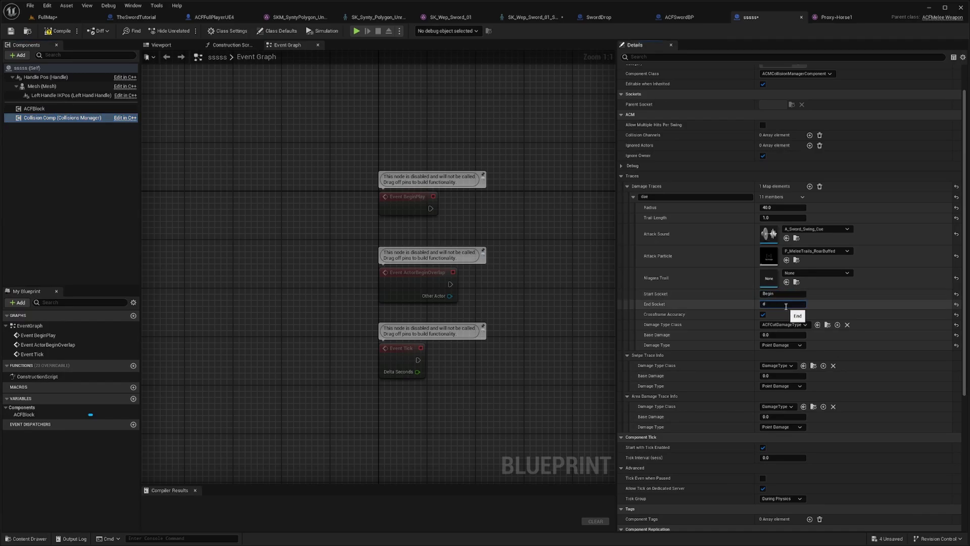
text(Endd)
key(Return)
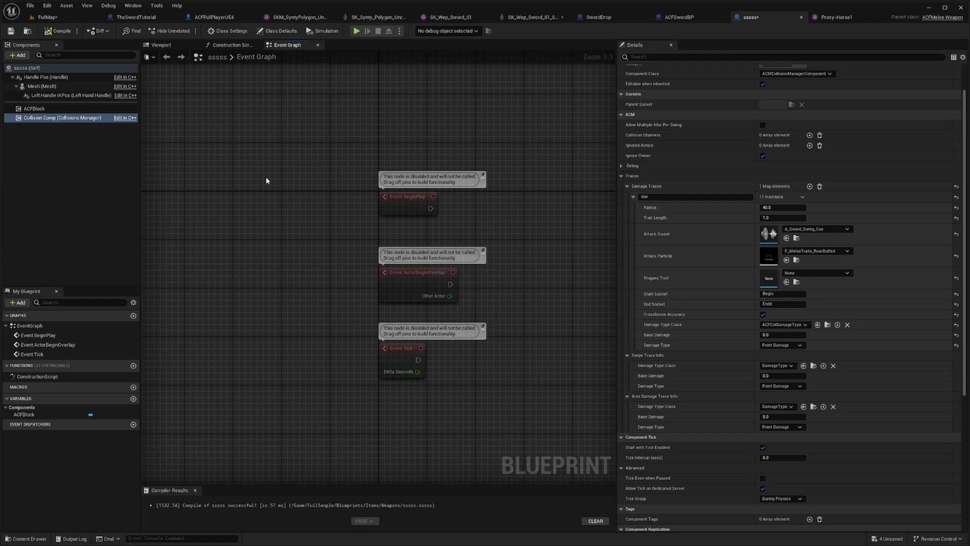
key(ctrl+s)
- Open the SwordDrop blueprint from the level and set the item class in its storage component to sssss
click(47, 17)
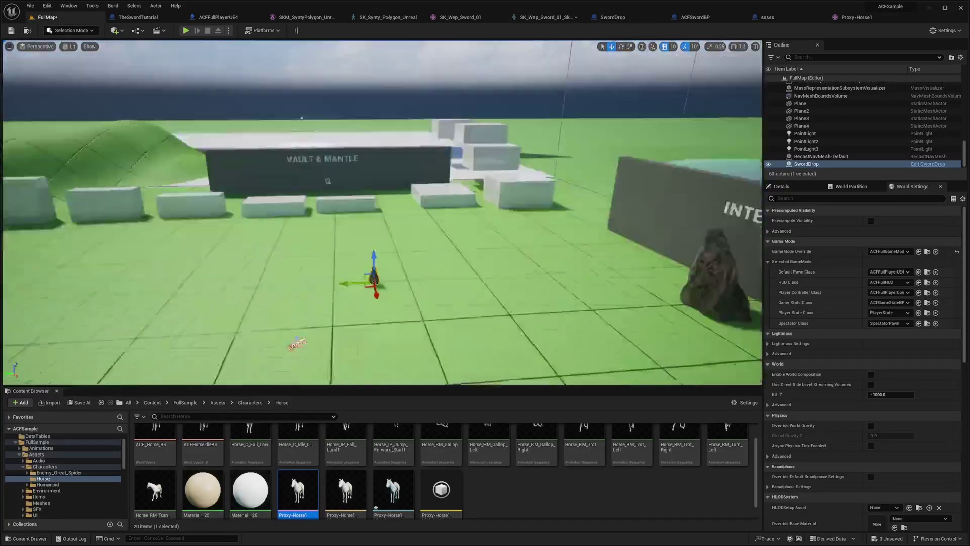
right_drag(71, 119, 71, 152)
key(ctrl+e)
click(47, 87)
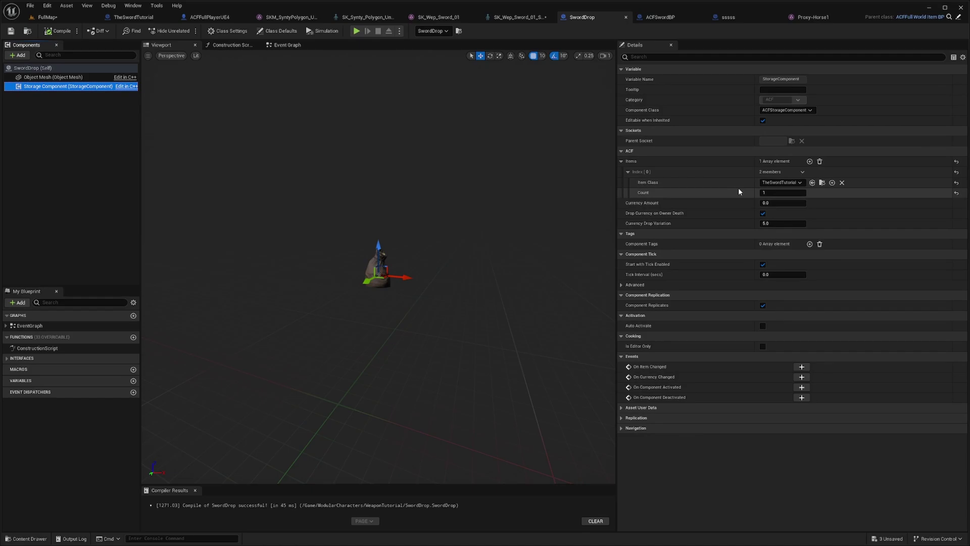
click(778, 183)
text(sss)
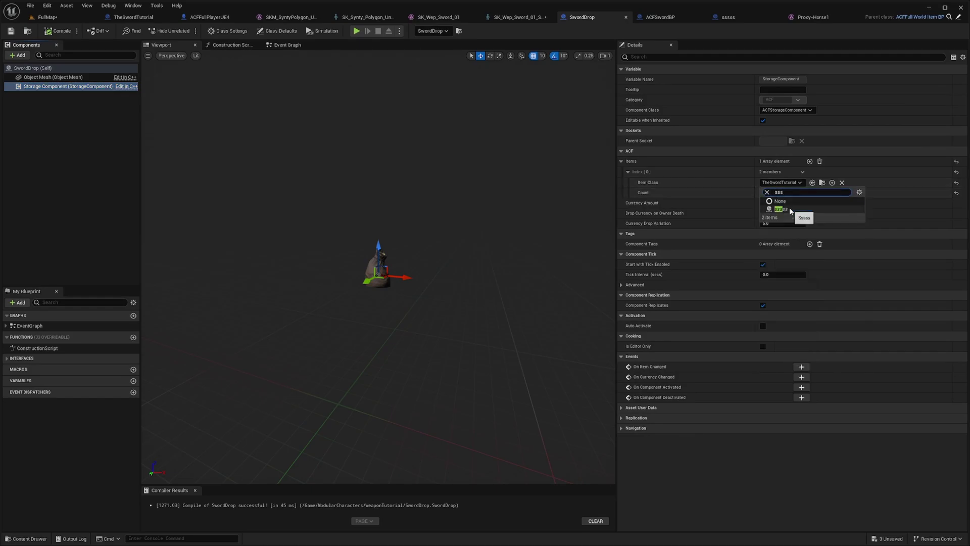
click(790, 211)
- Start playing the FullMap level and pick up the item from the sword drop pouch
click(59, 20)
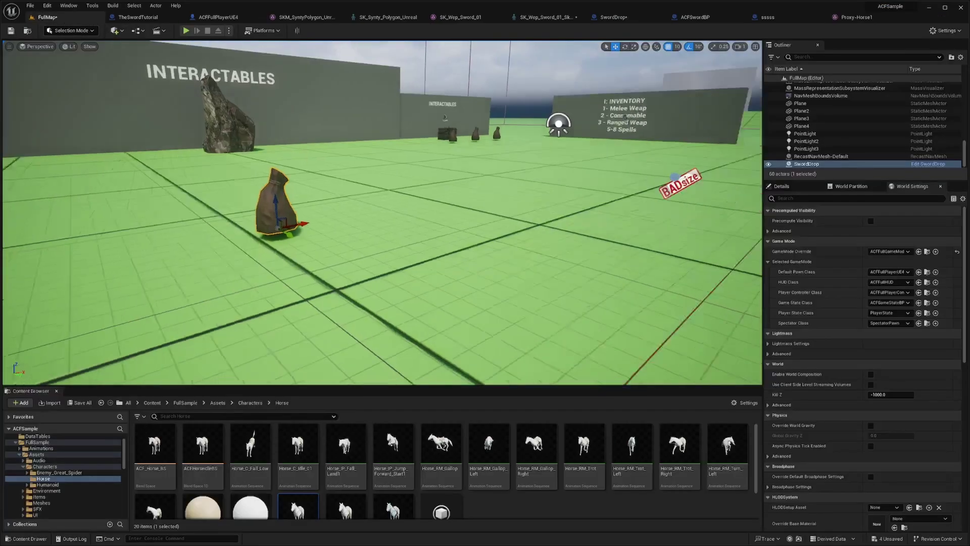
key(alt+p)
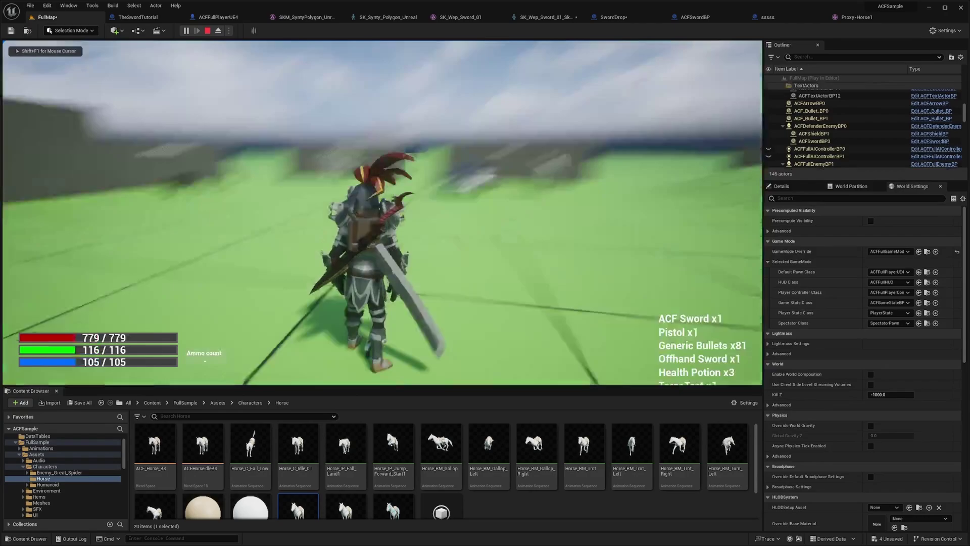
key(i)
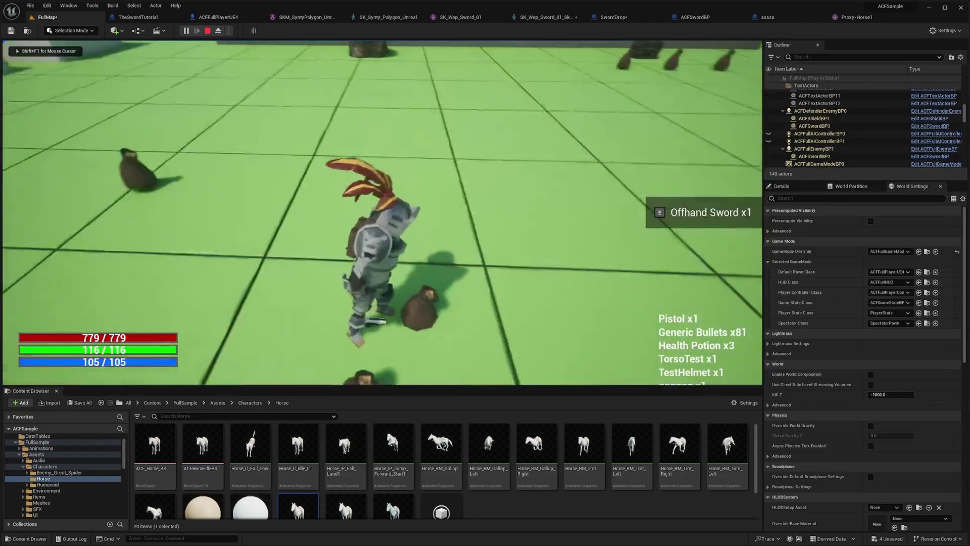
key(e)
key(e)
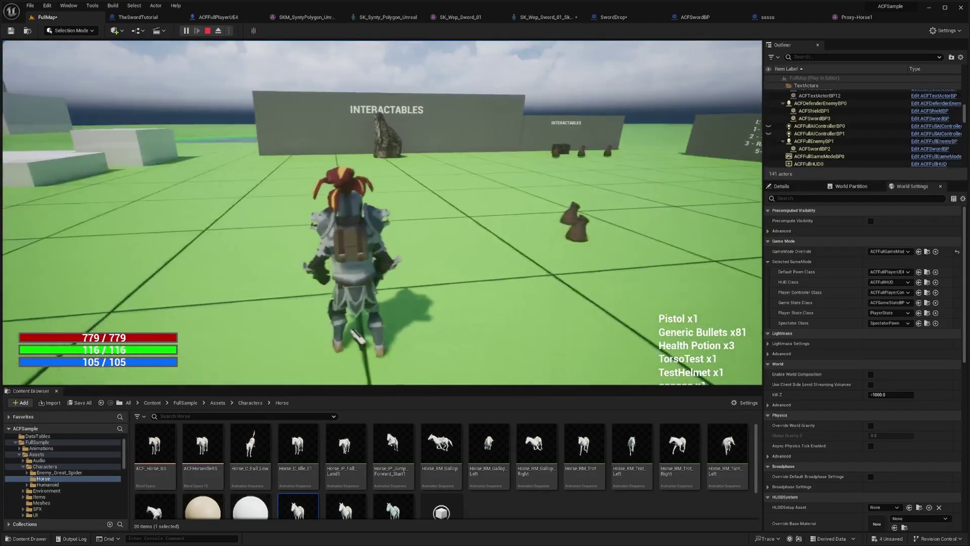
- Equip the last ACF Sword entry in the character's inventory
key(i)
scroll(162, 267, down, 5)
scroll(161, 266, down, 8)
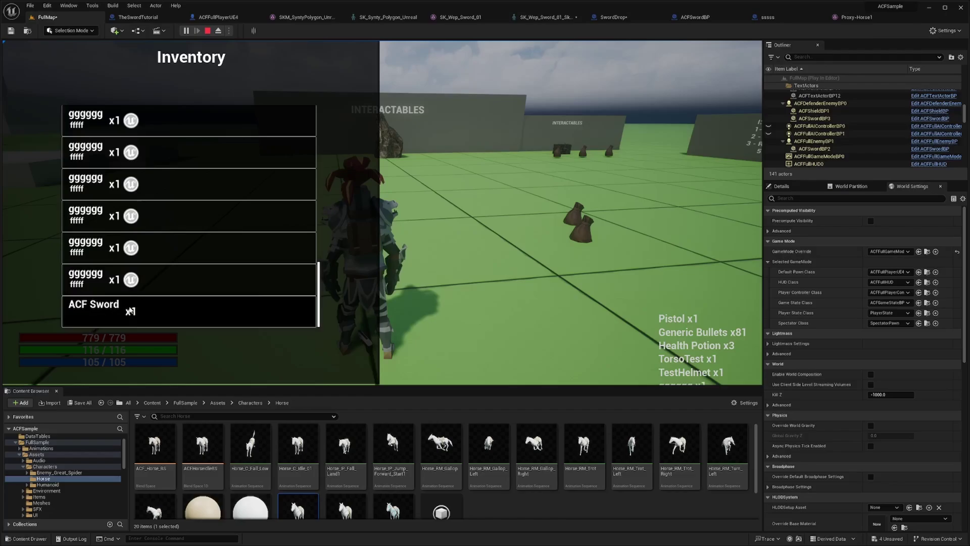
click(132, 310)
key(i)
- Walk the character to the Mount area and swing the horse weapon to test its attack and trail
key(w)
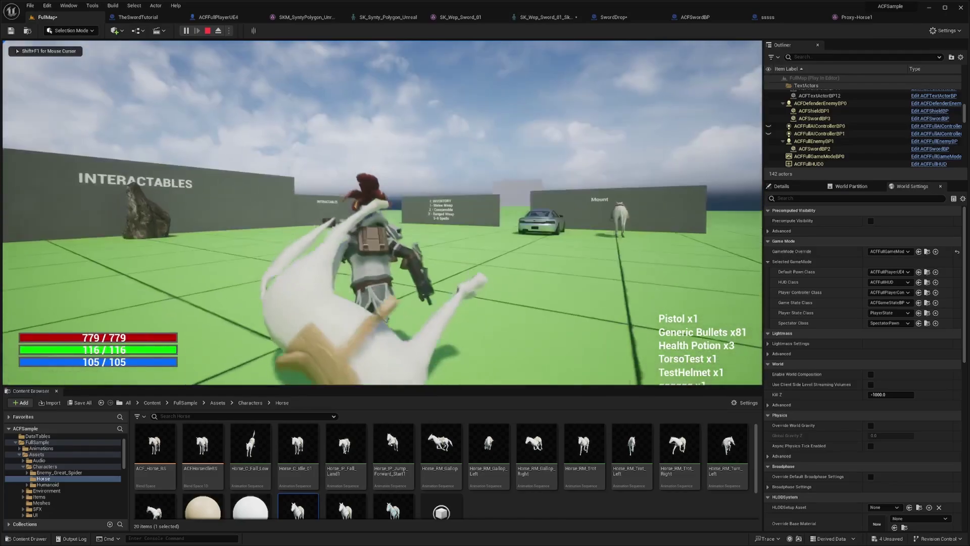
key(w)
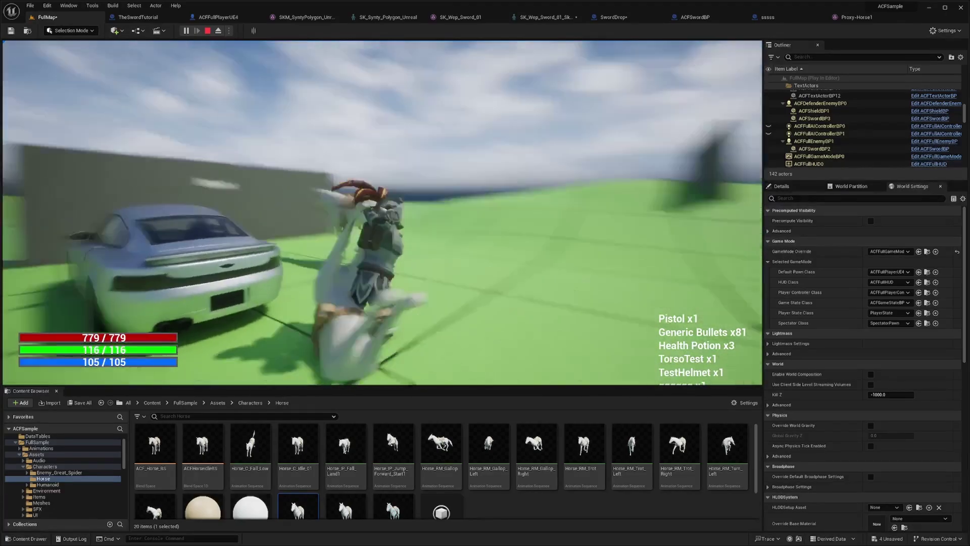
click(382, 212)
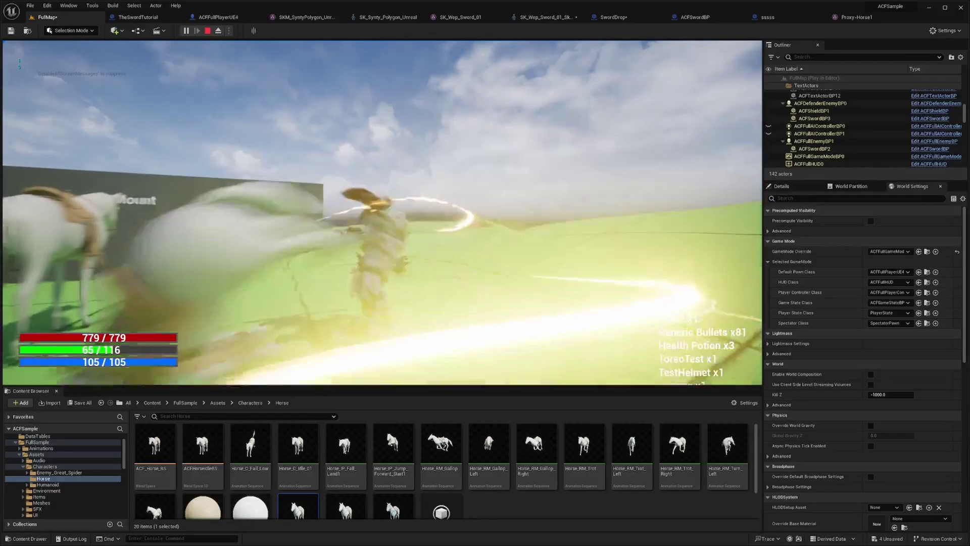
click(382, 212)
key(w)
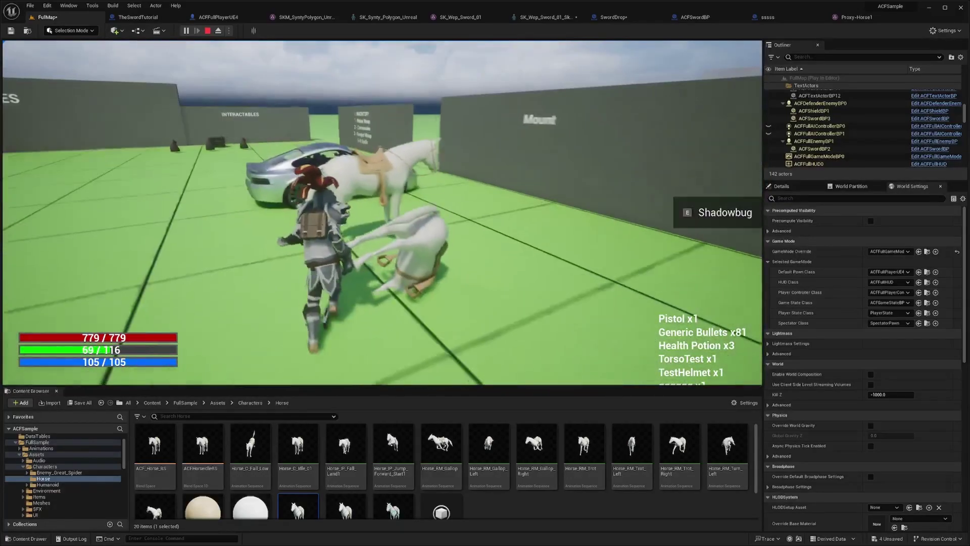
- Mount the white horse and ride it across the field to the enemies while carrying the horse weapon
key(e)
key(w)
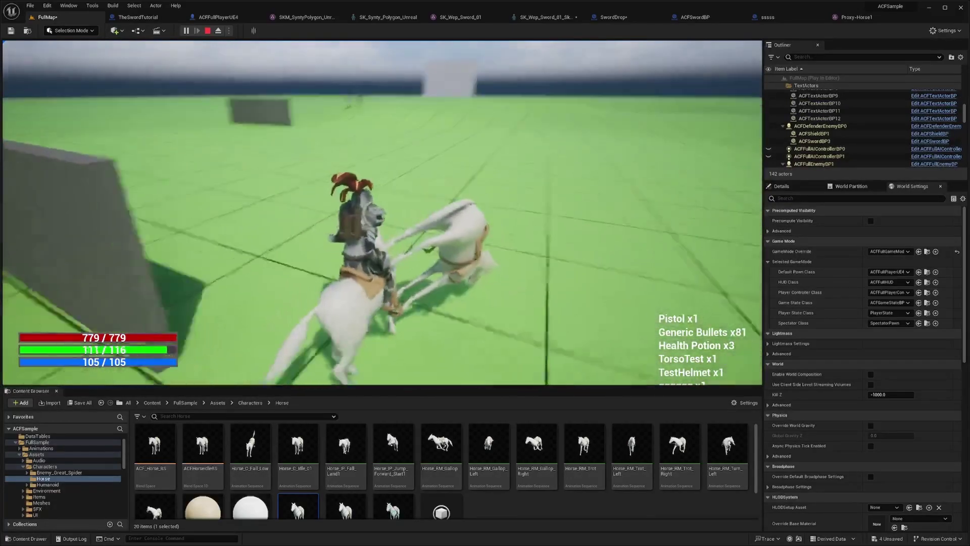
key(w)
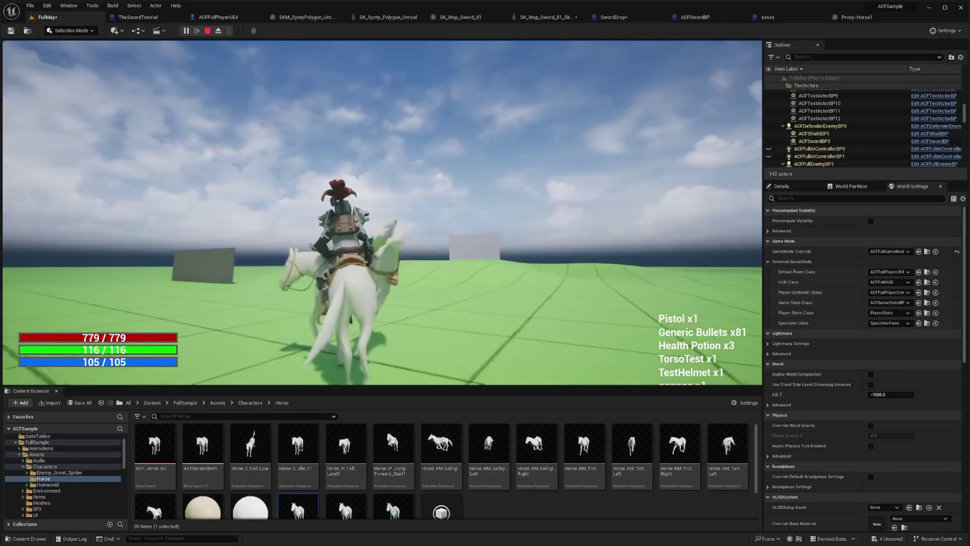
key(w)
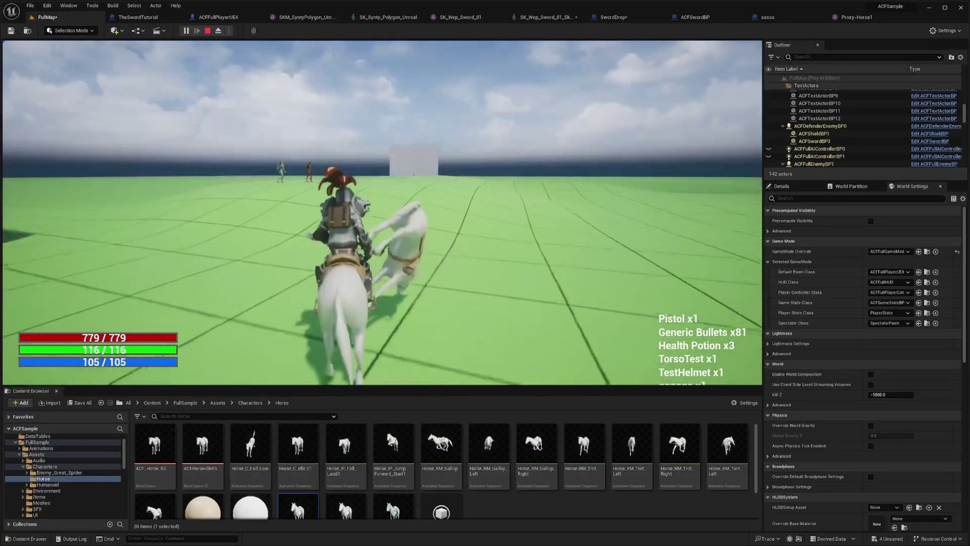
key(w)
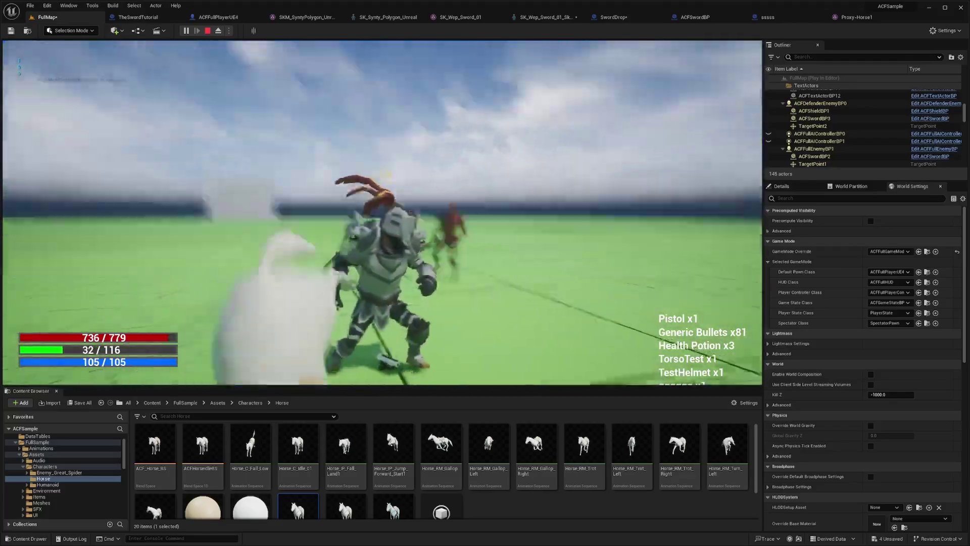
- Switch the game view to full screen, test the horse weapon against the enemies, and collect the dropped Health Potion
key(F11)
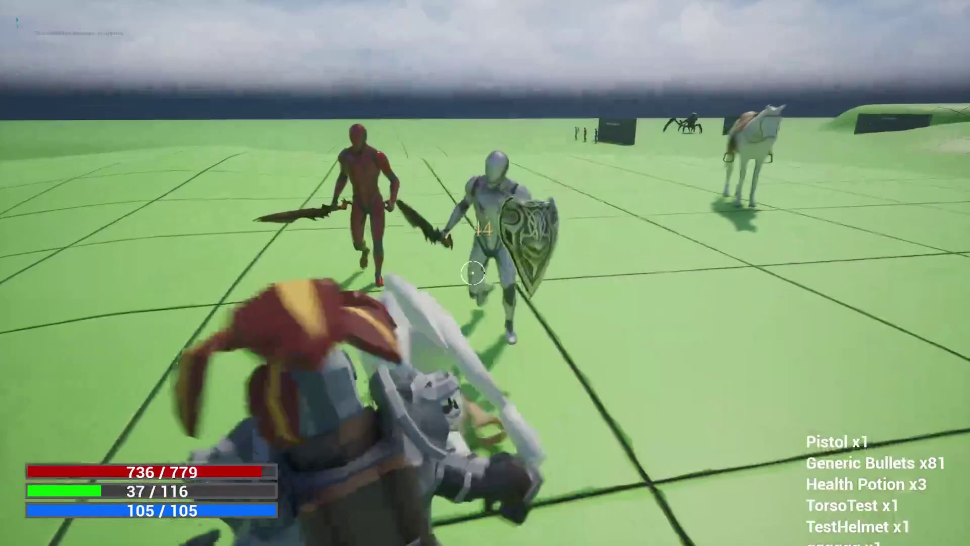
key(space)
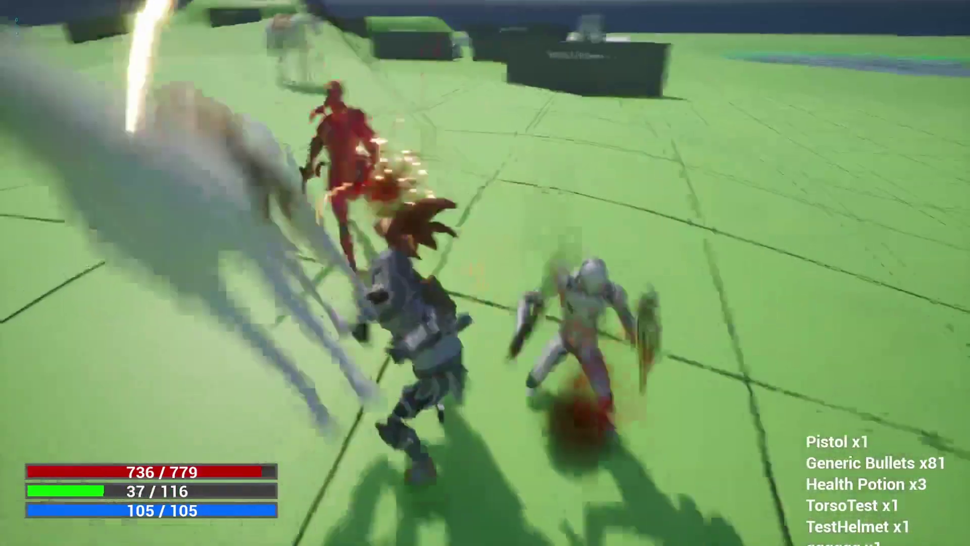
key(d)
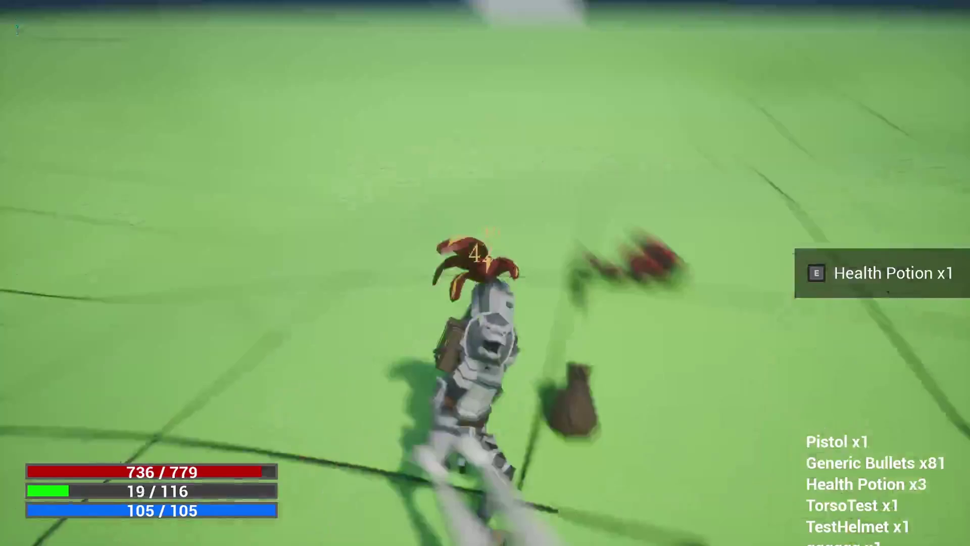
key(e)
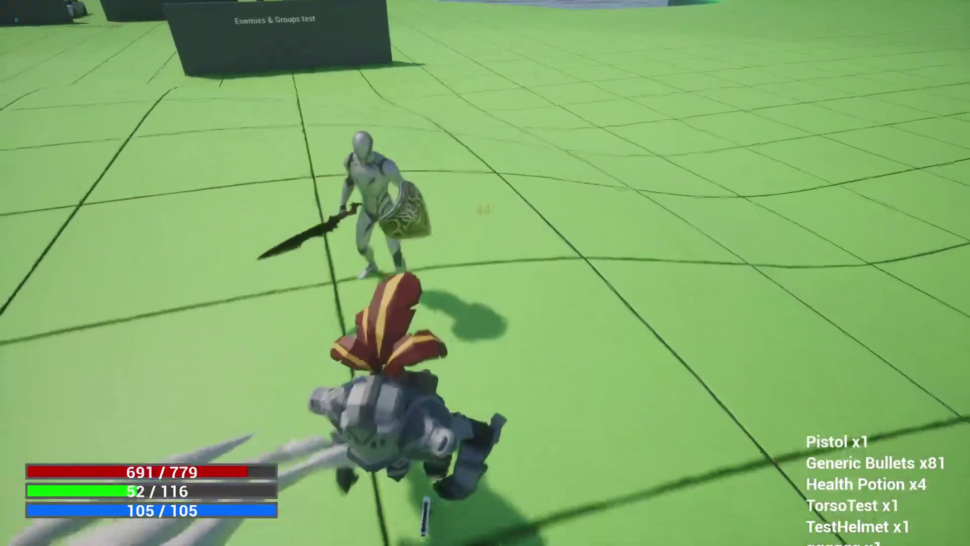
key(d)
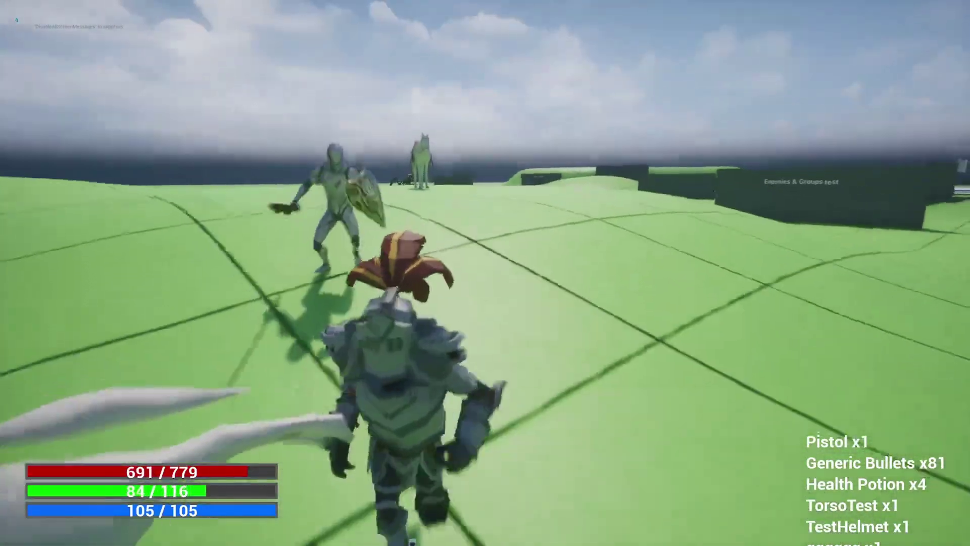